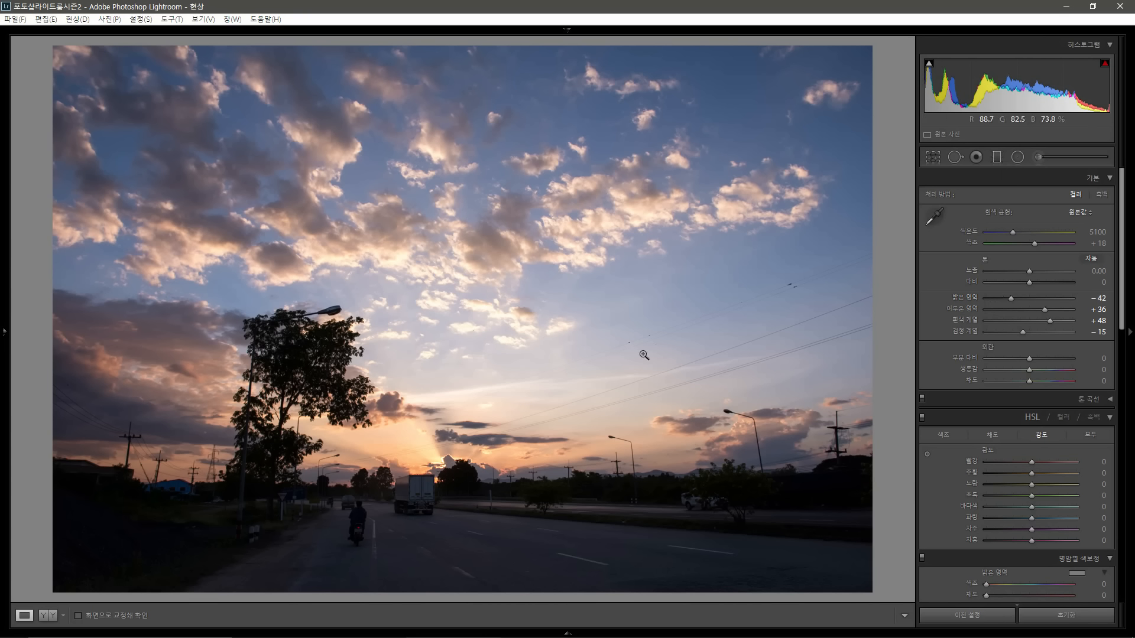
Step: Draw a graduated filter across the horizon and set its exposure to -0.29 and shadows to 14
click(996, 158)
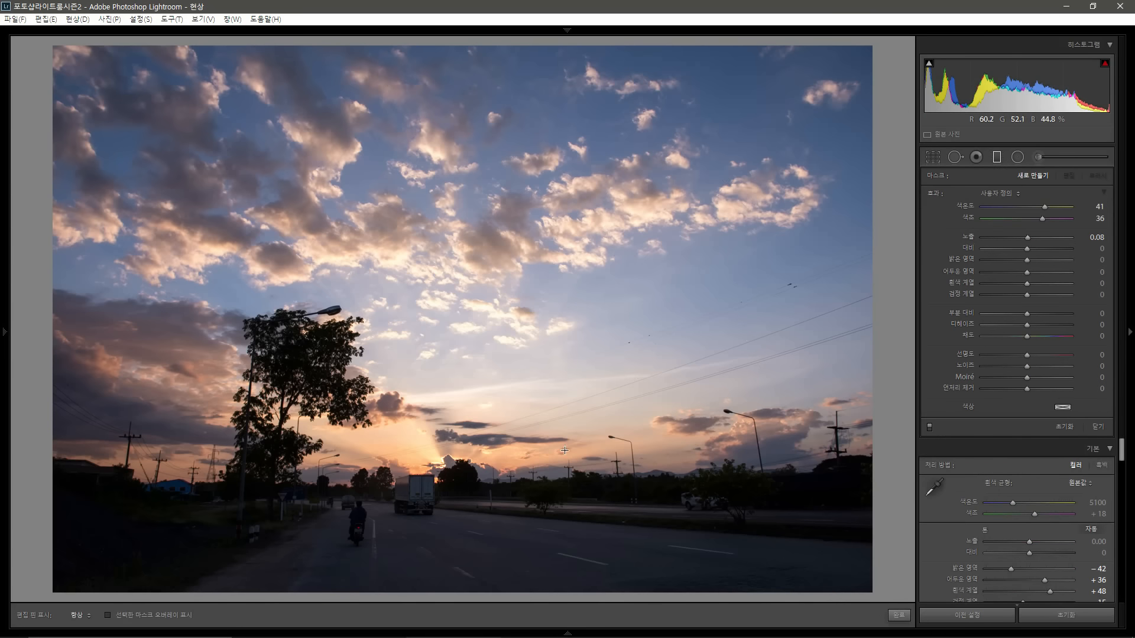
drag(558, 437, 555, 505)
double_click(932, 194)
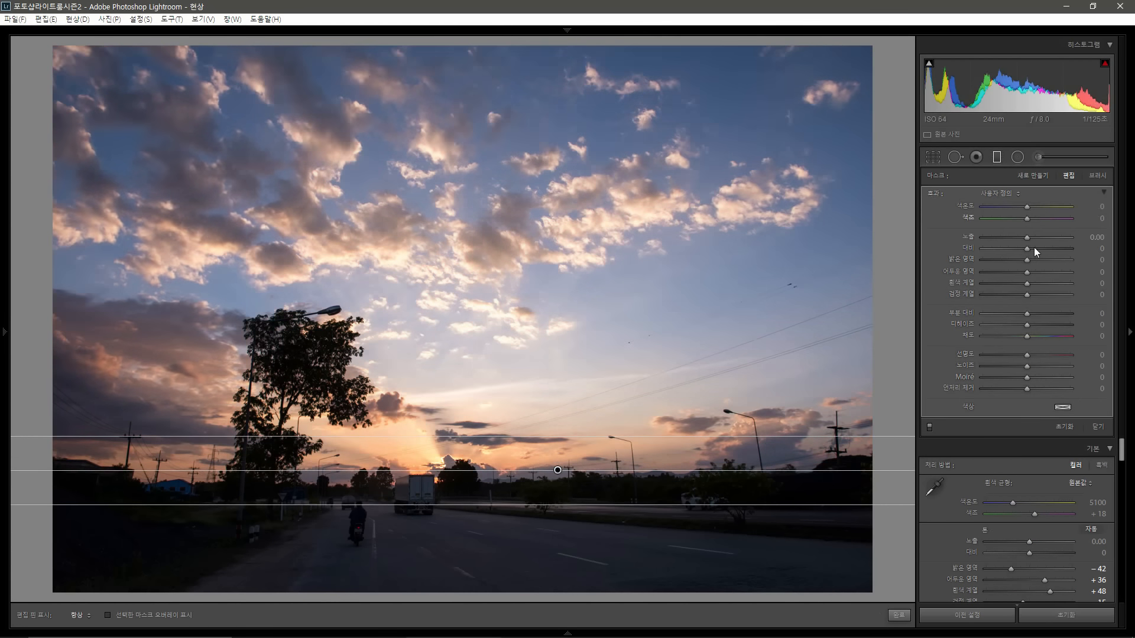
drag(1029, 240, 1025, 237)
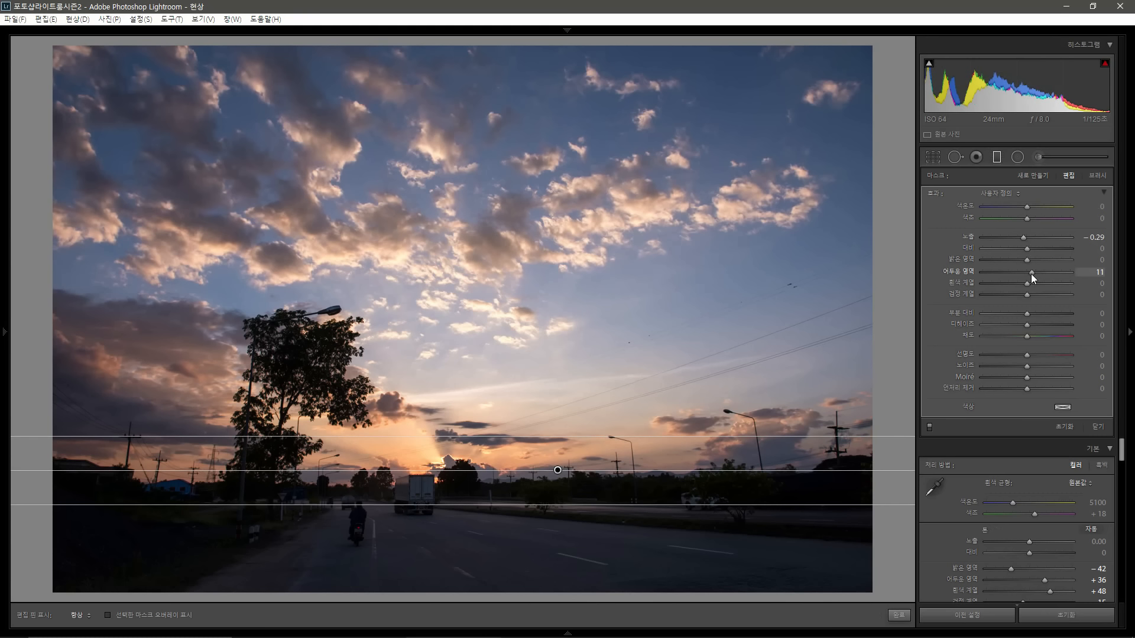
drag(1031, 274, 1032, 274)
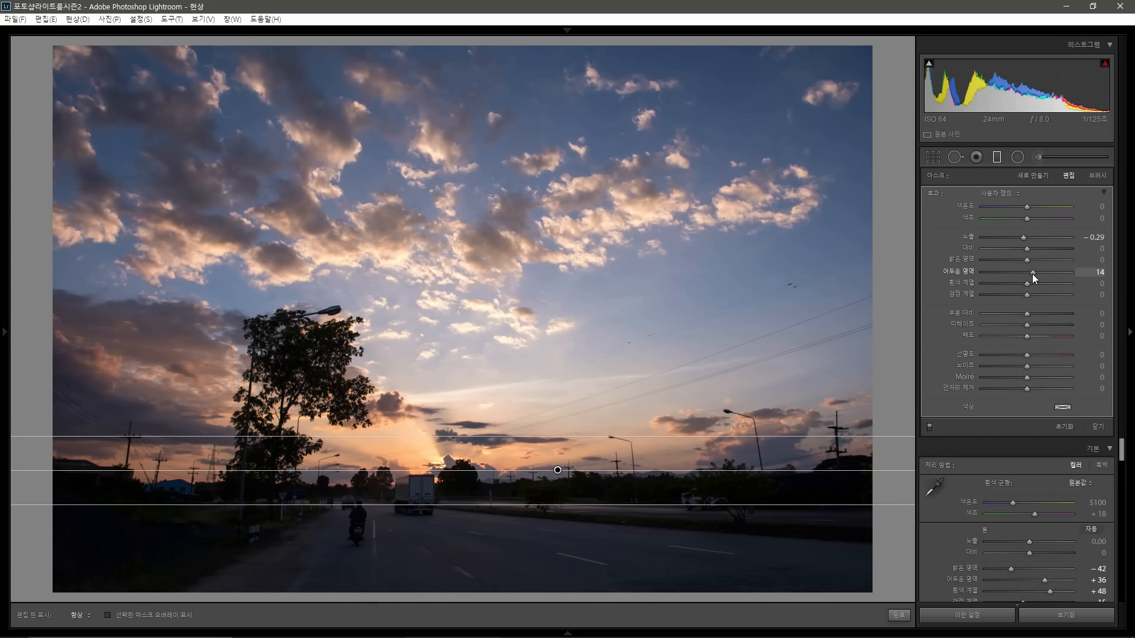
Step: Draw a second graduated filter from the upper sky to mid-sky and set its temperature to -14 and tint to 3
click(1001, 158)
click(1001, 157)
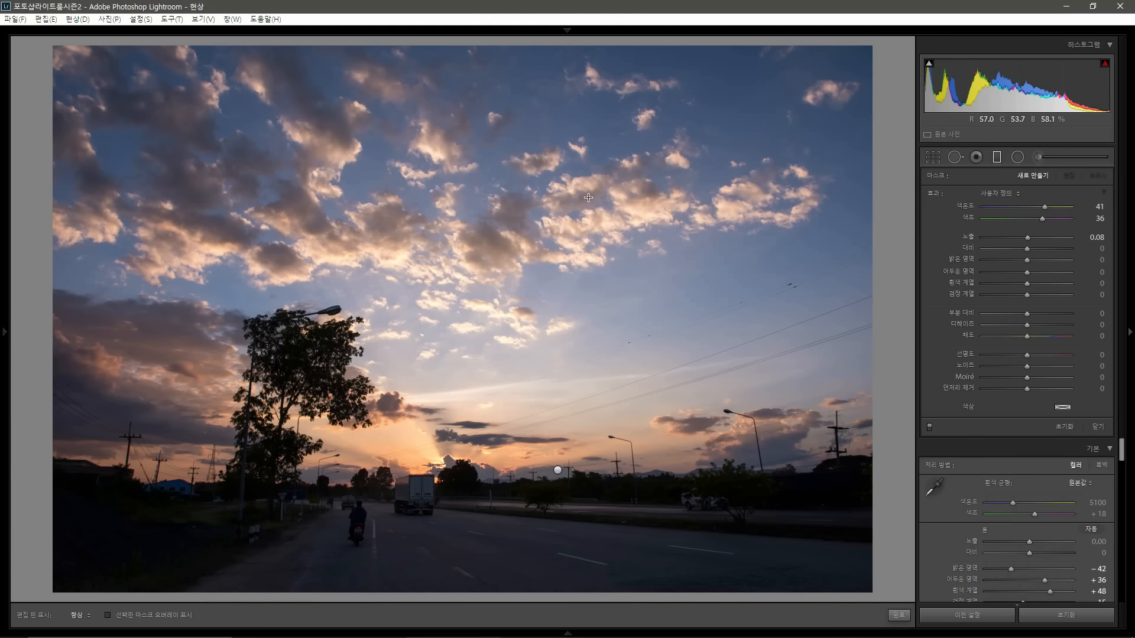
drag(585, 160, 602, 378)
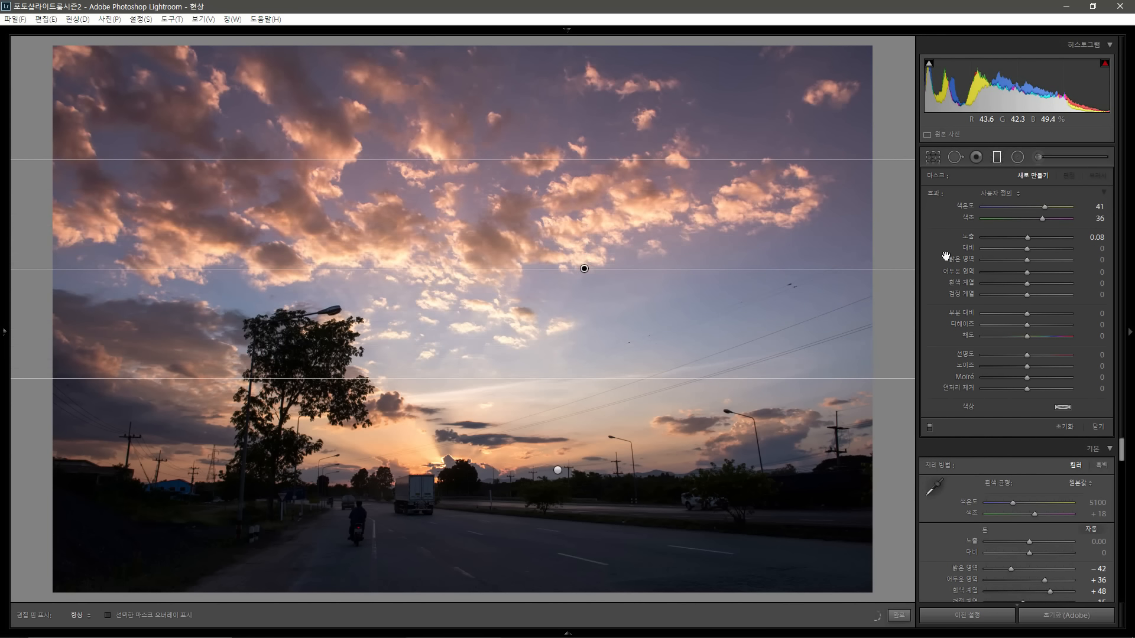
double_click(936, 194)
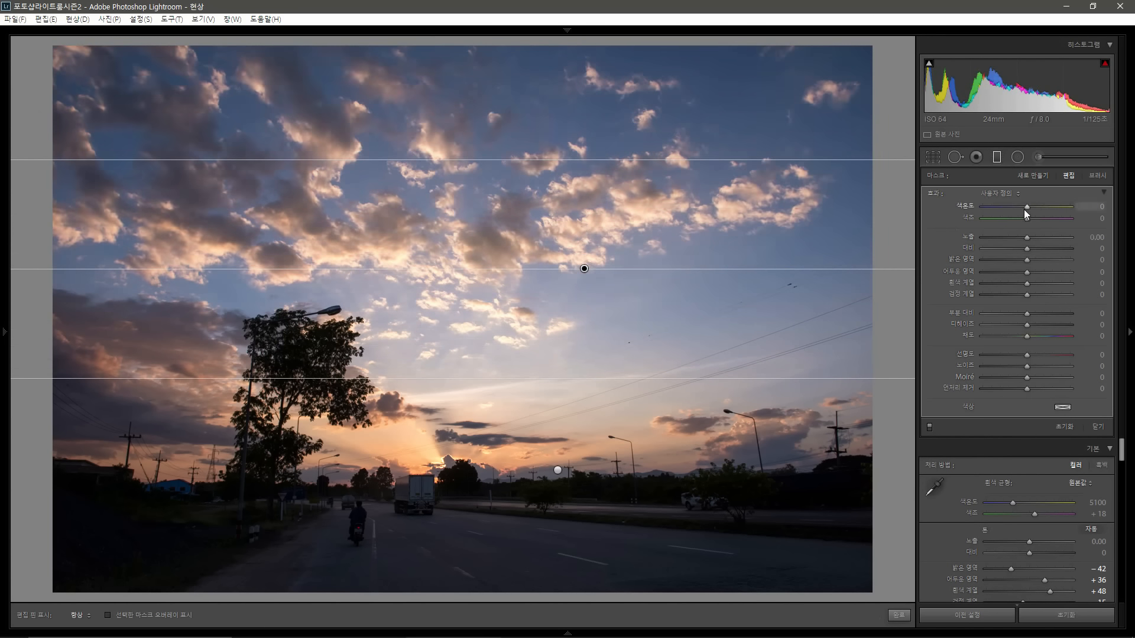
drag(1021, 209, 1027, 222)
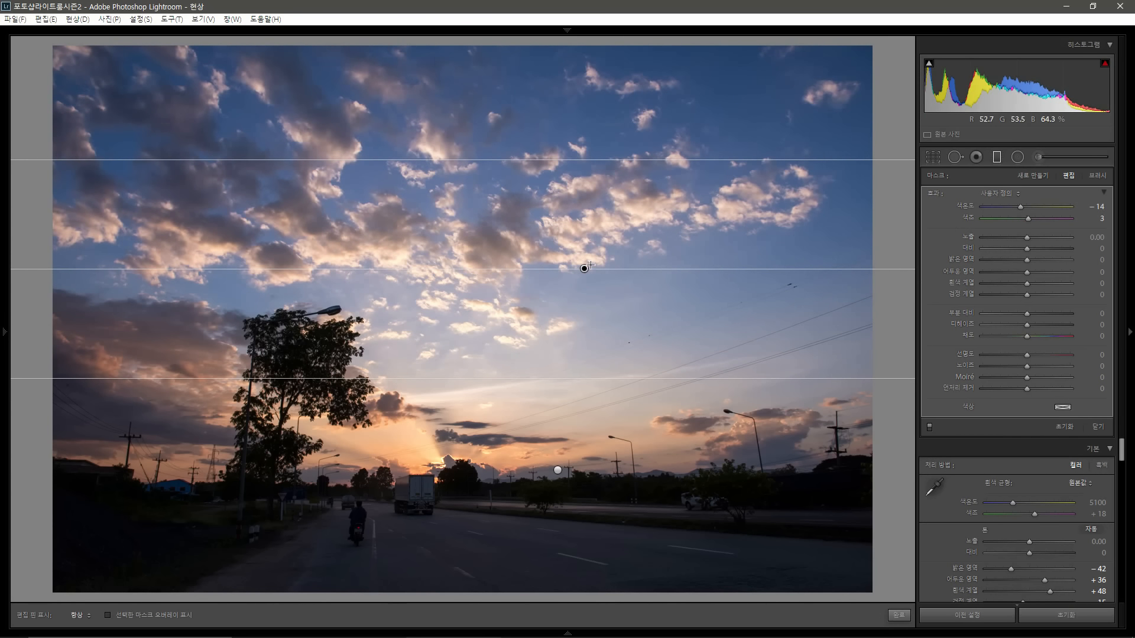
Step: Move the second graduated filter lower in the sky and set its exposure to -0.13
drag(584, 269, 583, 319)
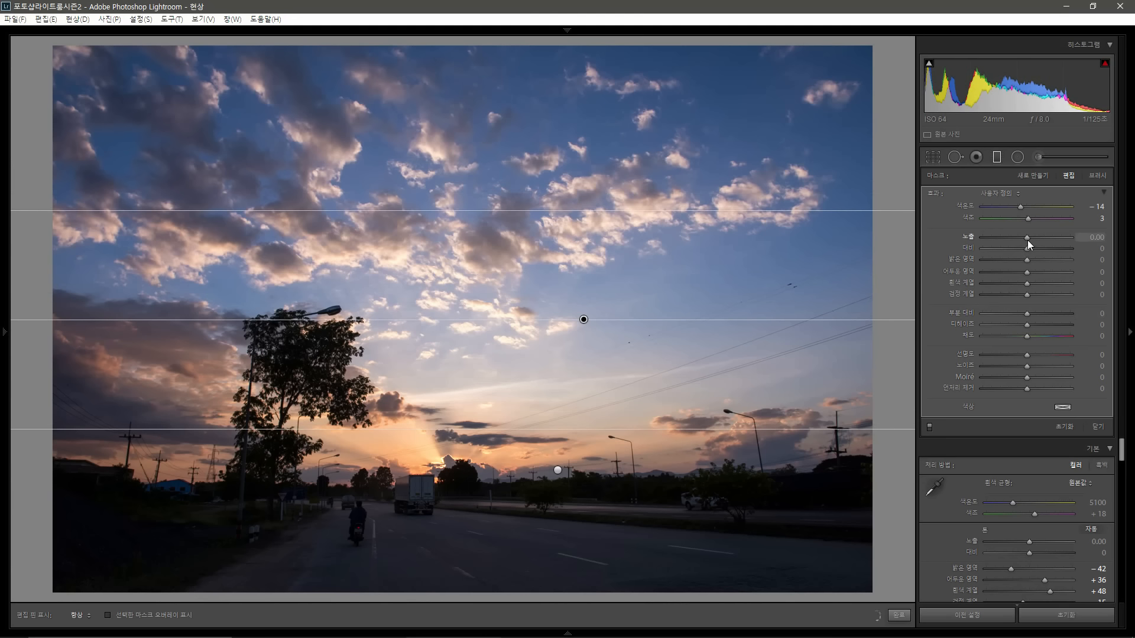
drag(1027, 240, 1026, 238)
click(993, 159)
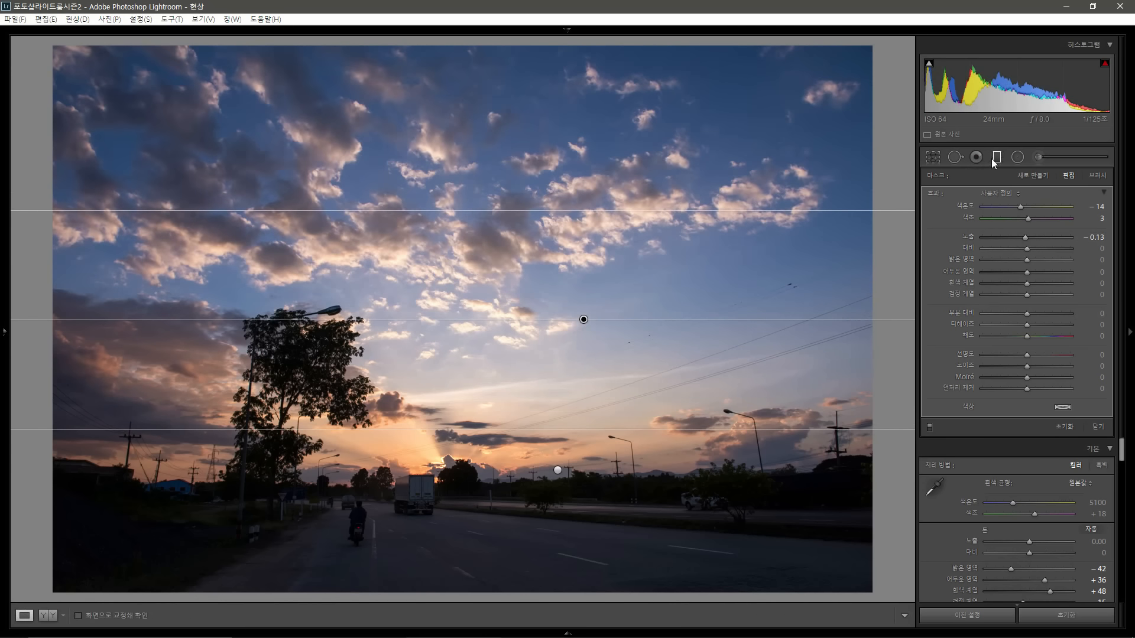
Step: Draw a third graduated filter across the top of the sky with exposure -0.29 and adjusted temperature and tint
click(995, 159)
drag(553, 87, 554, 254)
alt+click(927, 194)
drag(1027, 238, 1023, 241)
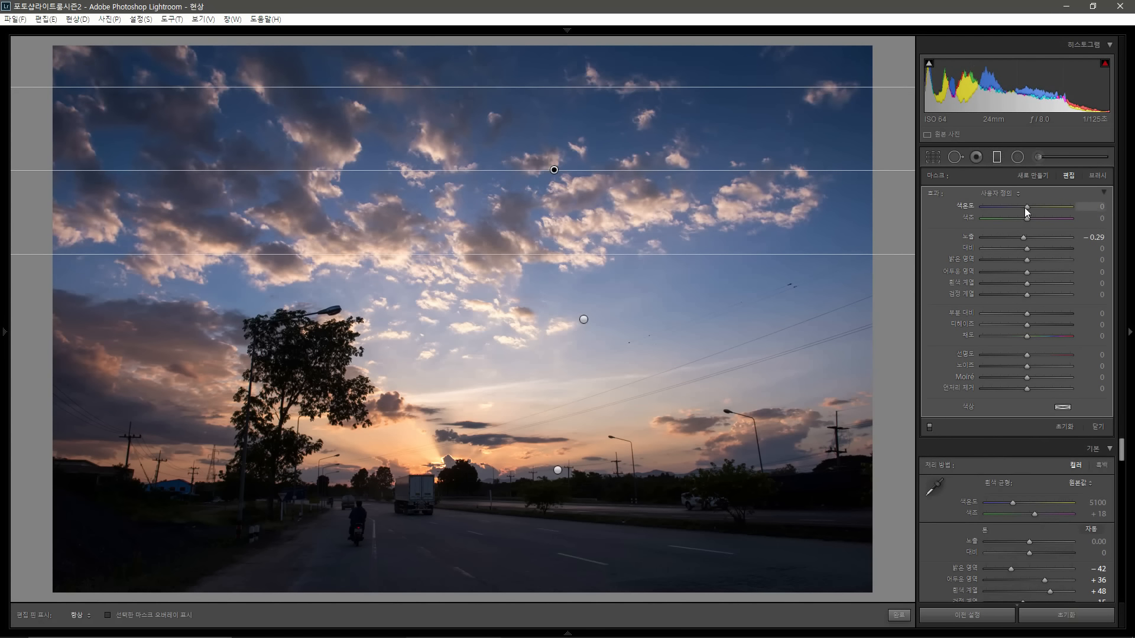
click(1023, 208)
drag(1027, 217, 1023, 216)
Step: Draw a fourth graduated filter rising from the road toward the horizon and set its exposure to 0.46
click(1000, 156)
drag(624, 505, 634, 423)
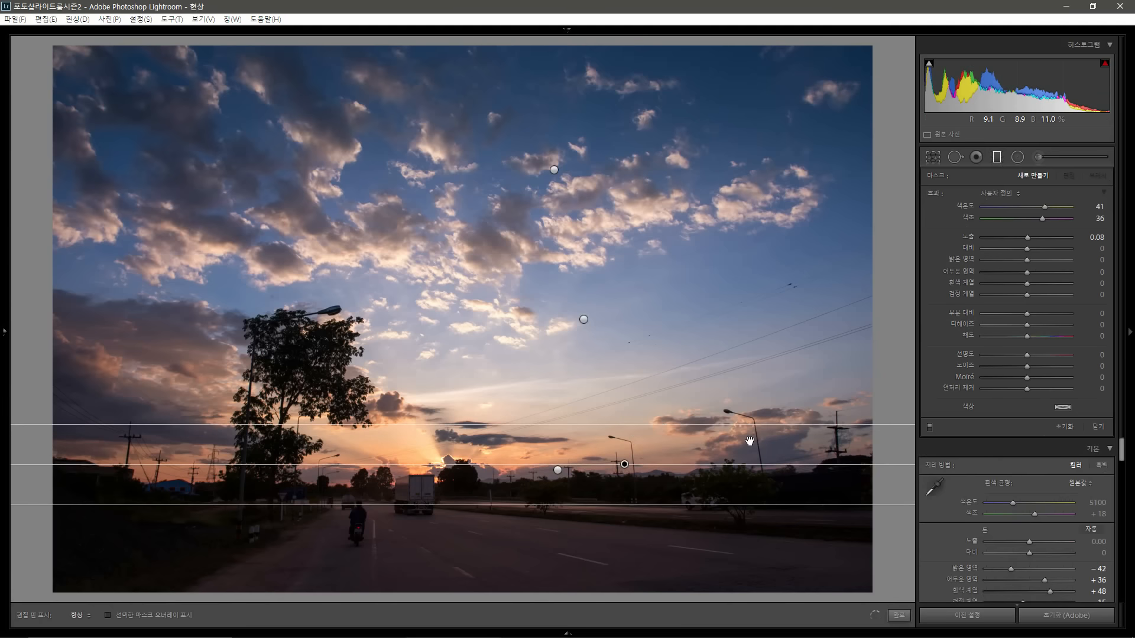
double_click(944, 195)
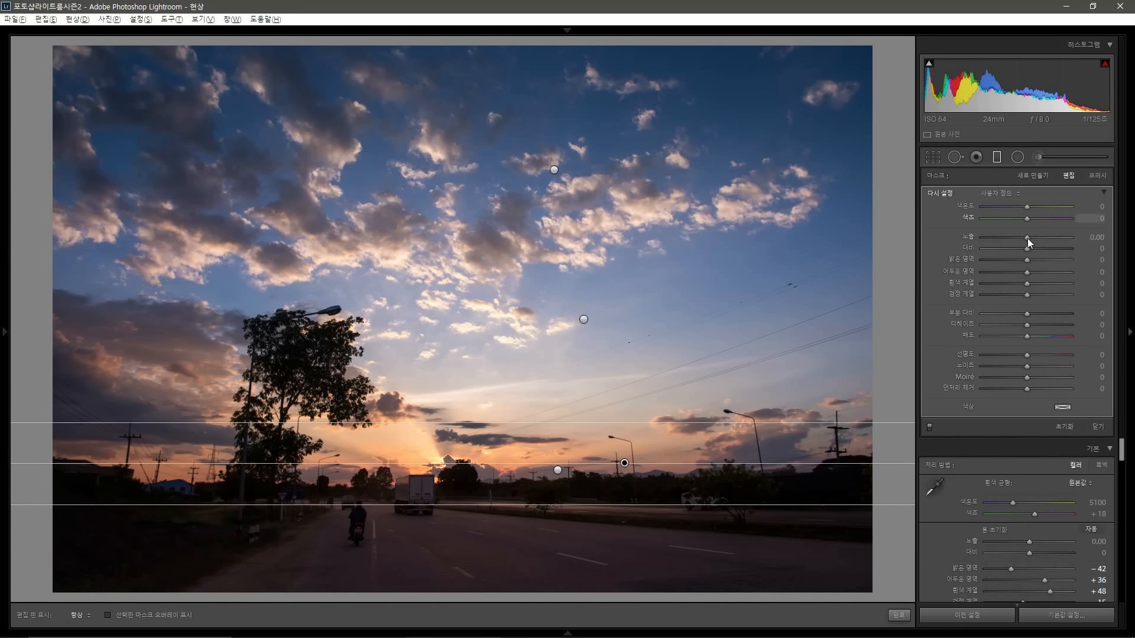
drag(1025, 235, 1028, 235)
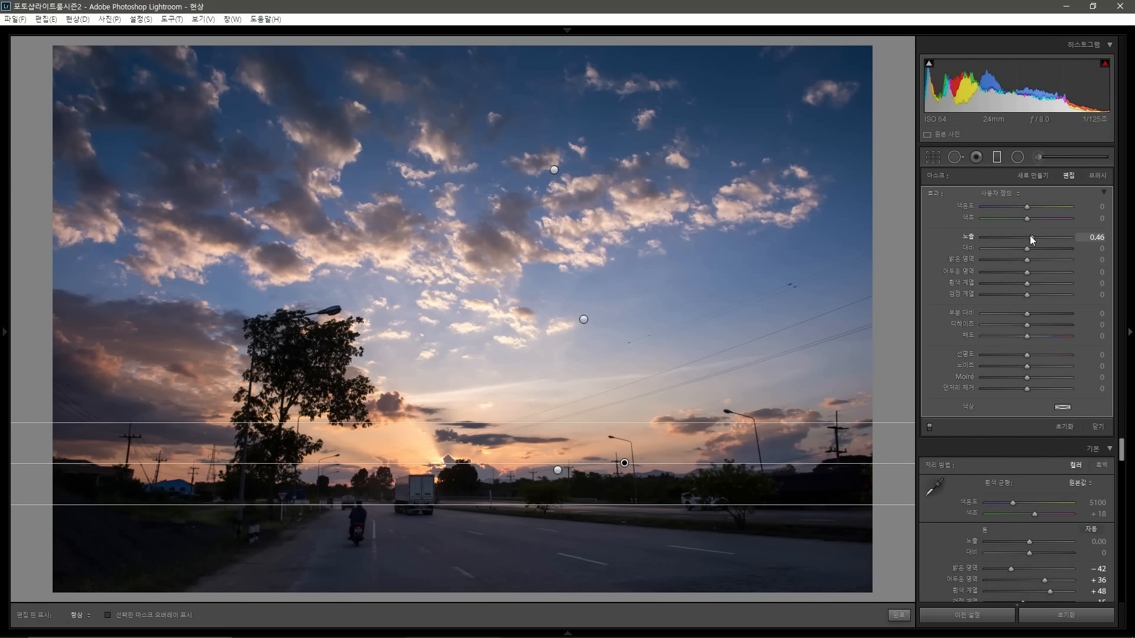
click(996, 157)
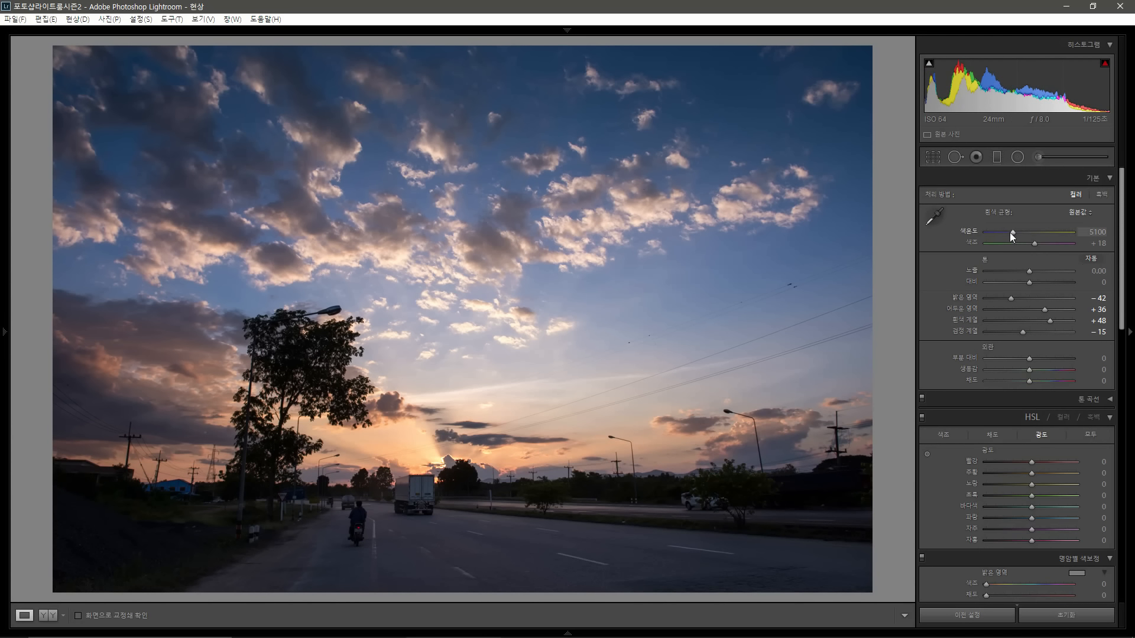
Step: Set the photo's white balance temperature to 5288 and open it for editing in Adobe Photoshop CC 2015
drag(1009, 233, 1015, 234)
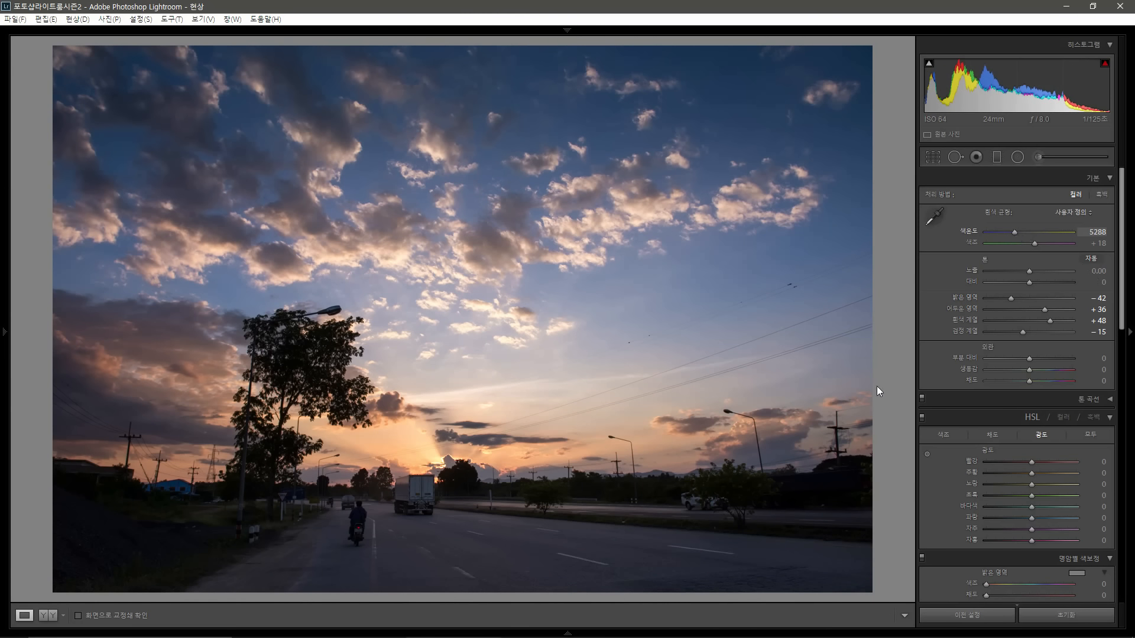
key(g)
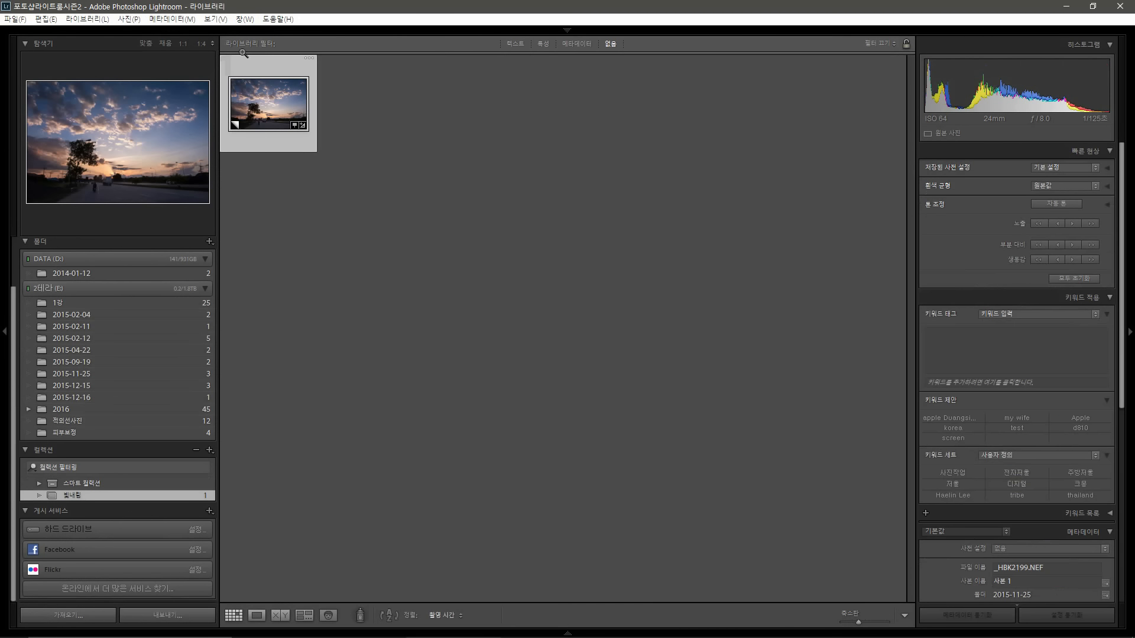
right_click(261, 99)
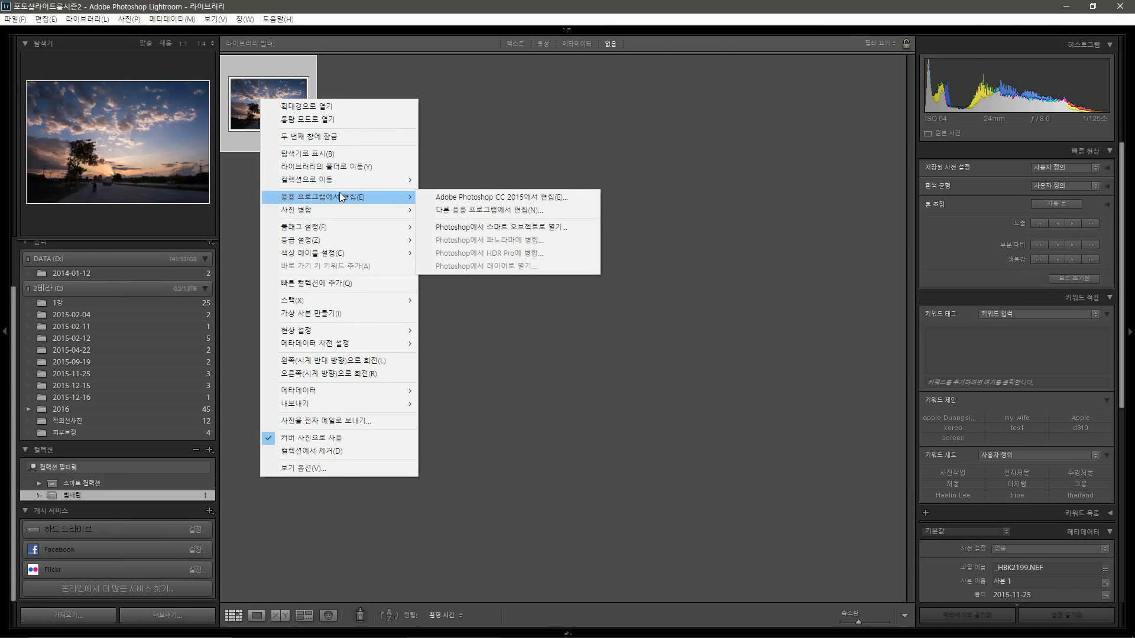
click(465, 197)
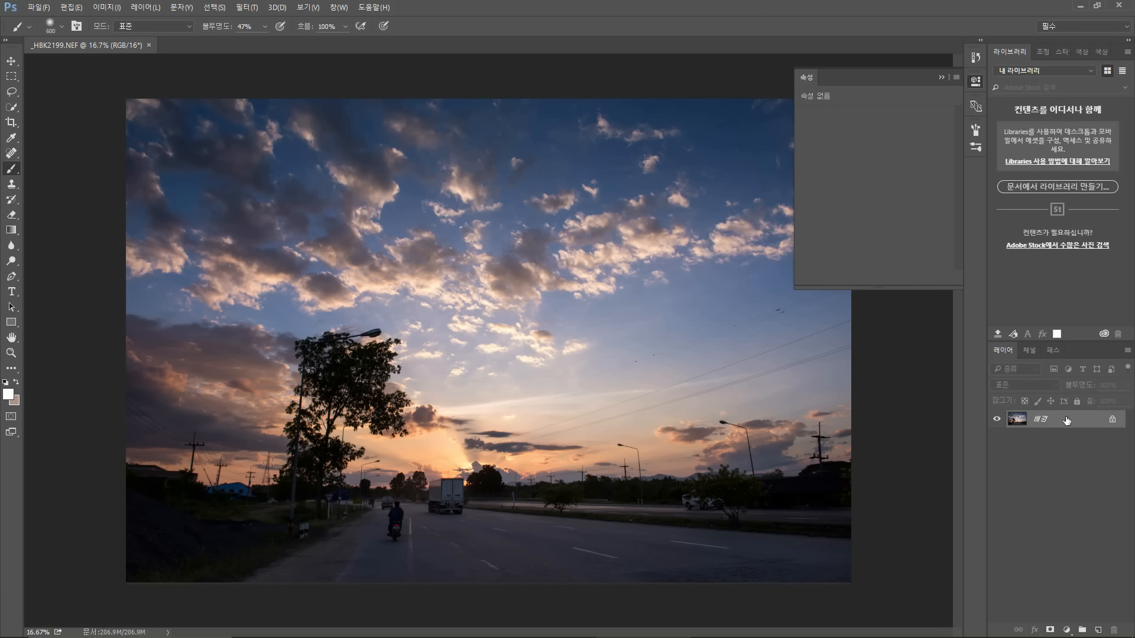
Step: Duplicate the background layer and apply a Threshold adjustment with a raised level to isolate the brightest areas
key(ctrl+j)
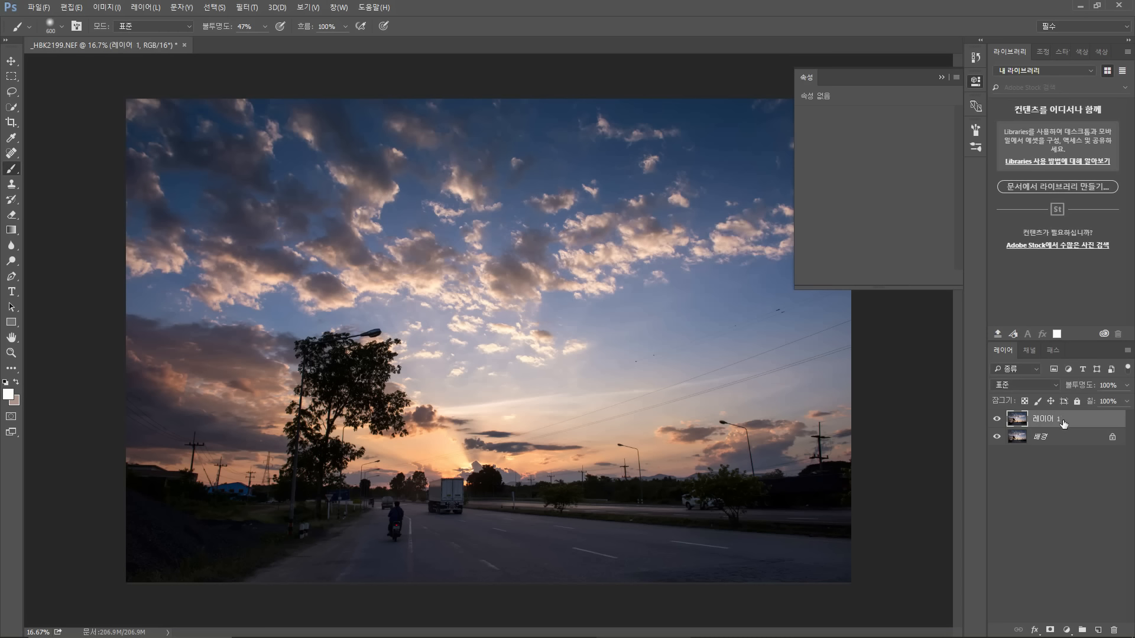
click(108, 5)
click(101, 9)
click(100, 8)
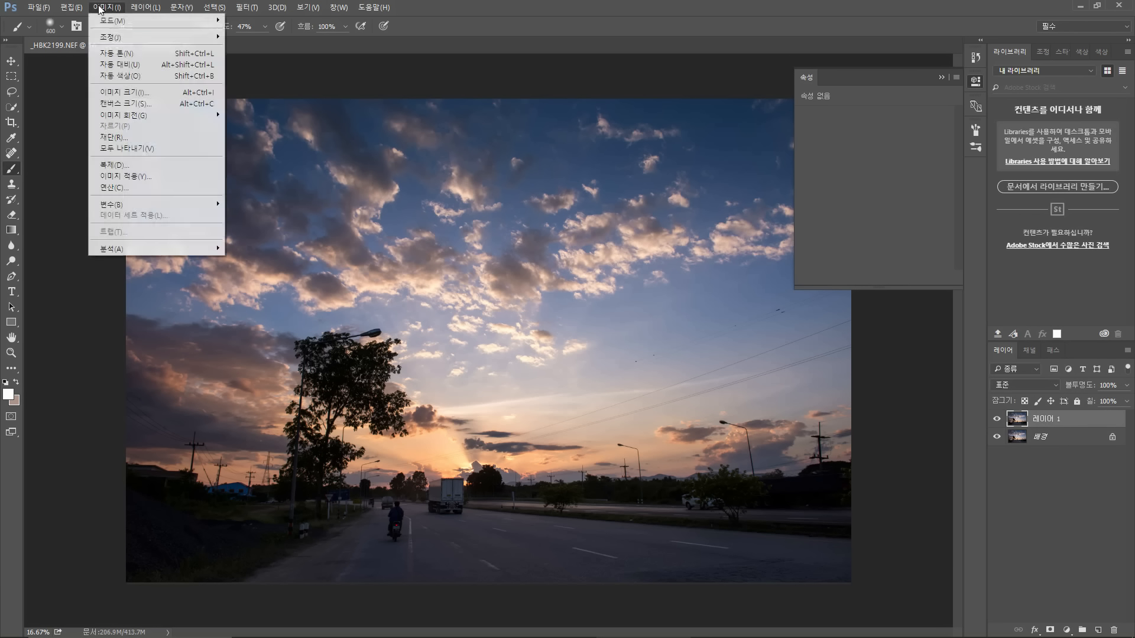
mouse_move(114, 45)
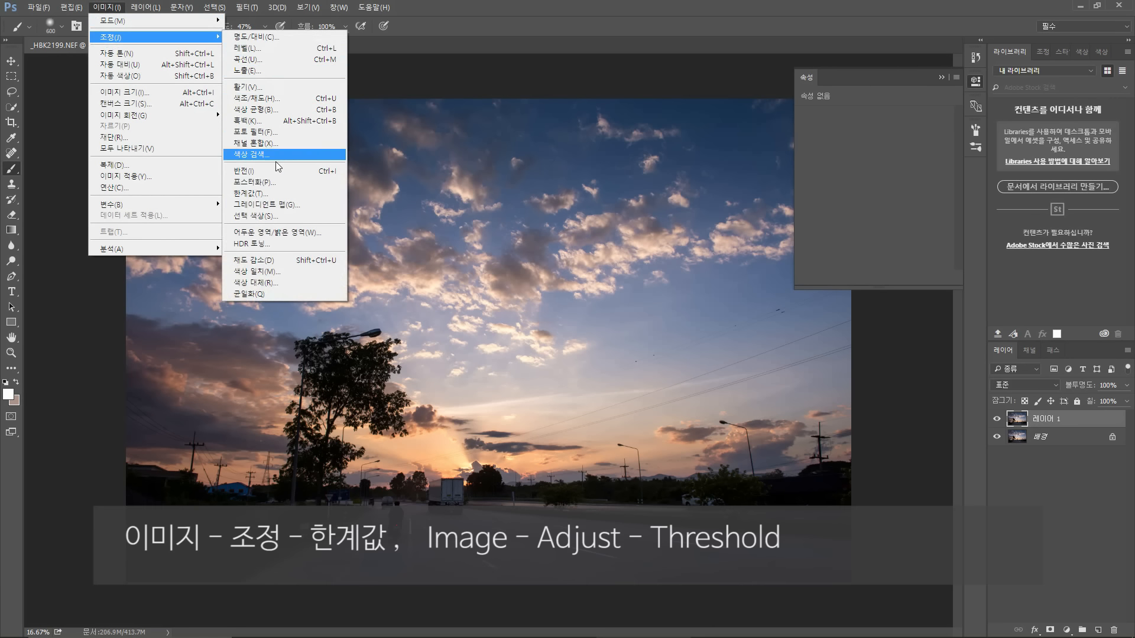
click(288, 194)
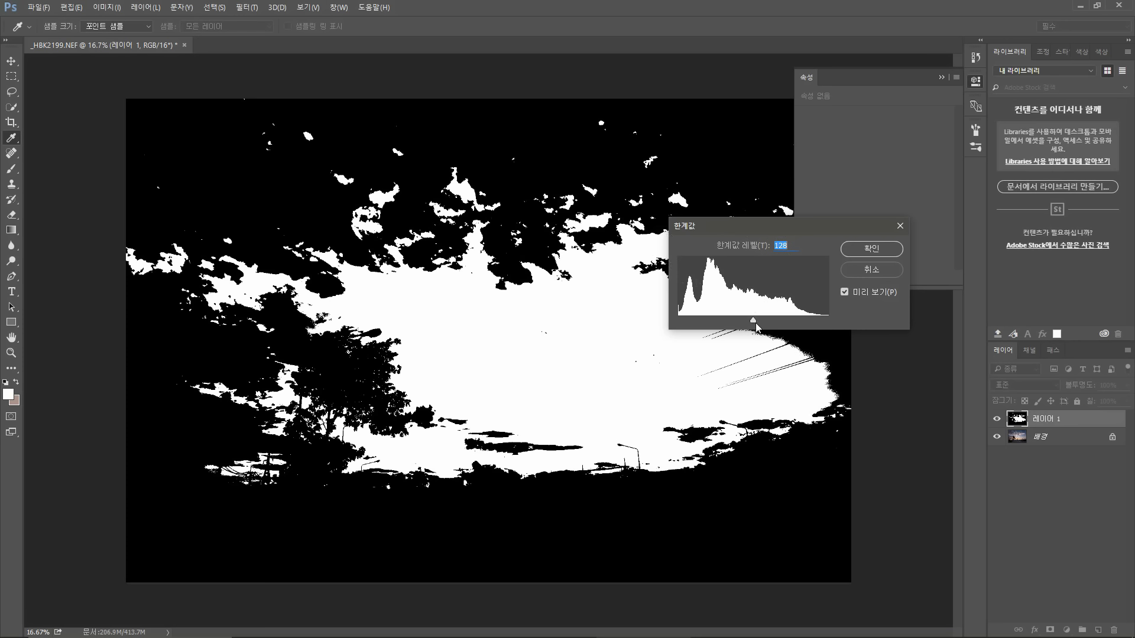
drag(754, 321, 798, 320)
click(863, 246)
key(b)
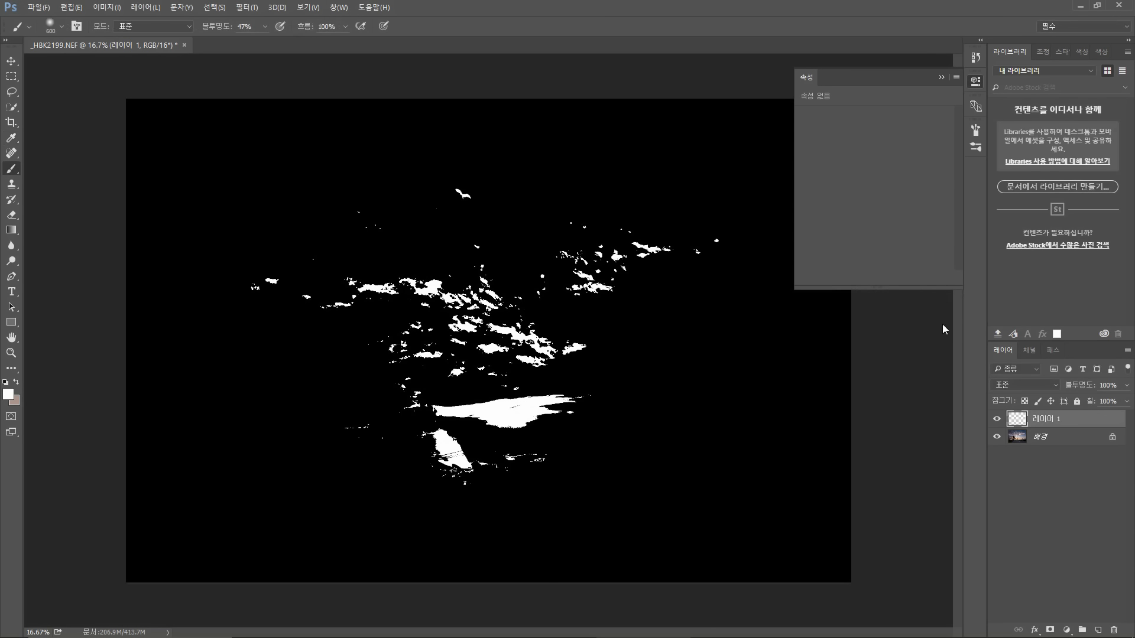
Step: Duplicate the background layer again
click(1073, 437)
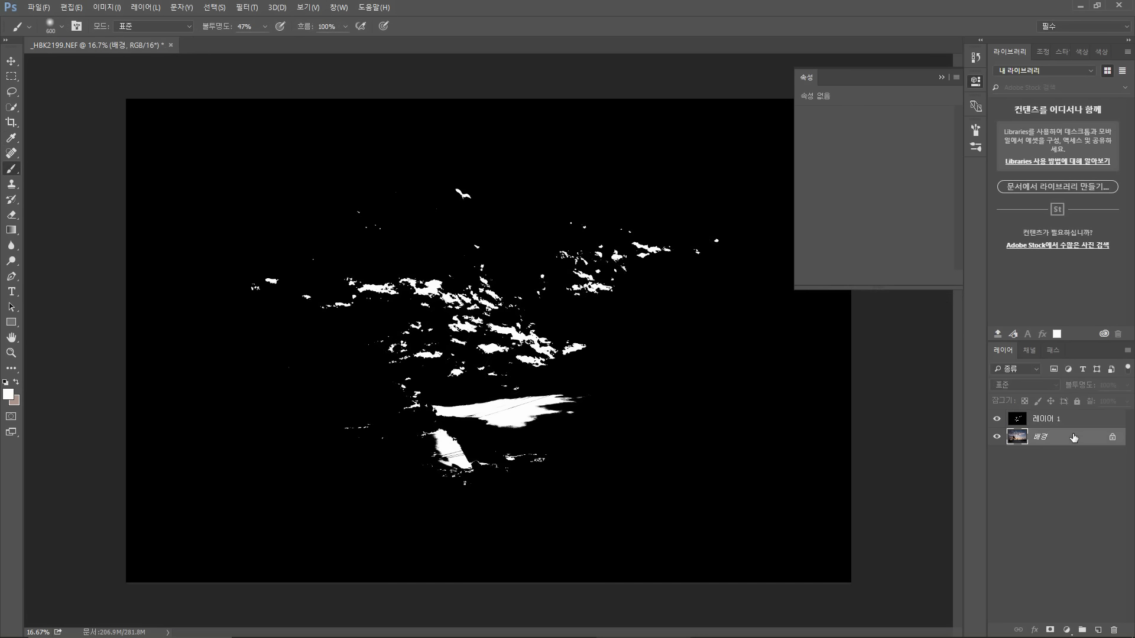
key(ctrl+j)
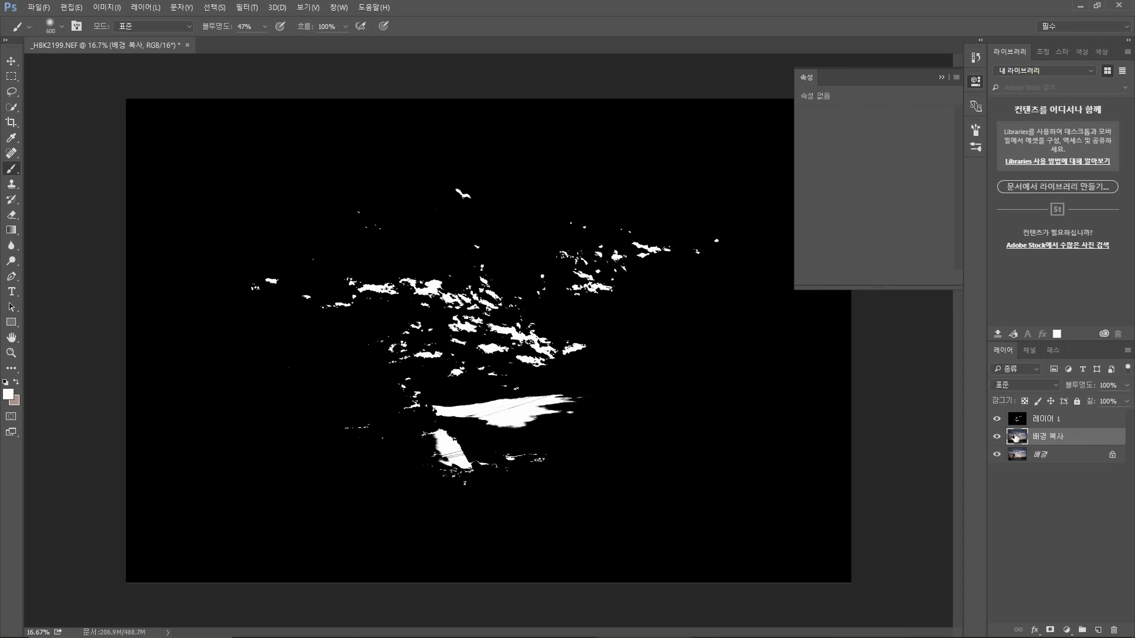
click(104, 7)
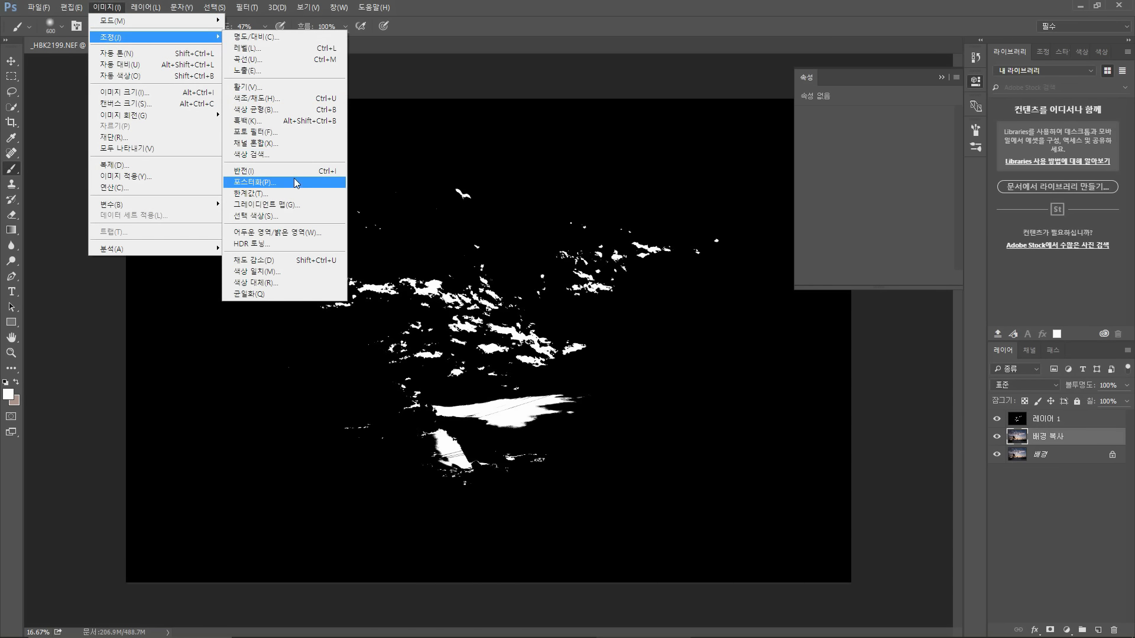
click(251, 194)
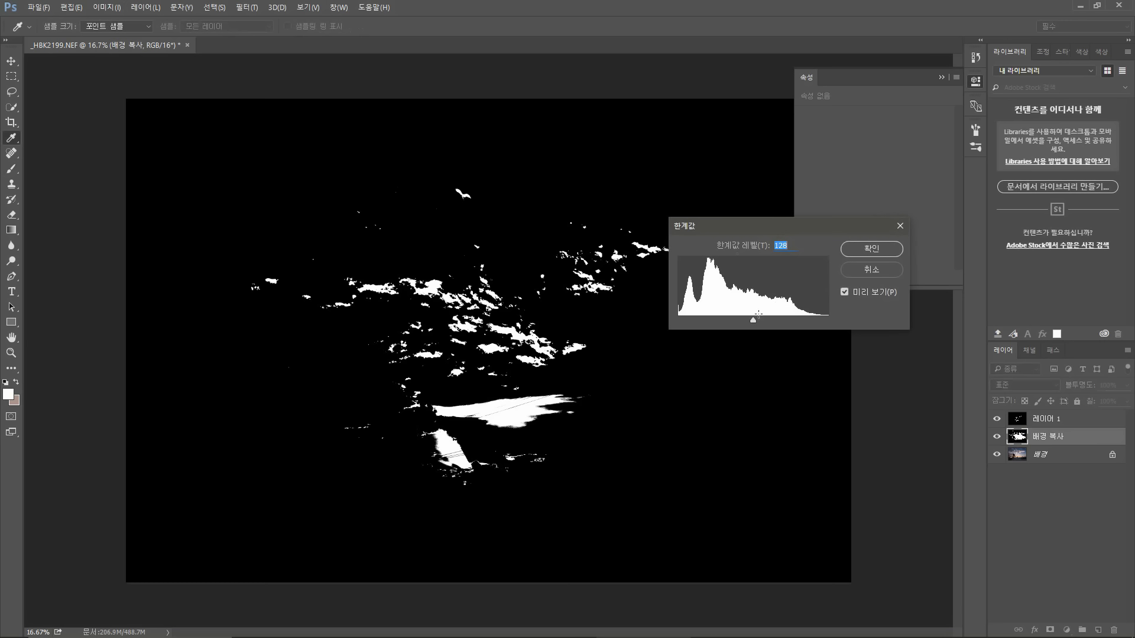
click(857, 270)
Step: Hide Layer 1 and apply a Threshold adjustment at level 192 to the background copy layer
click(996, 418)
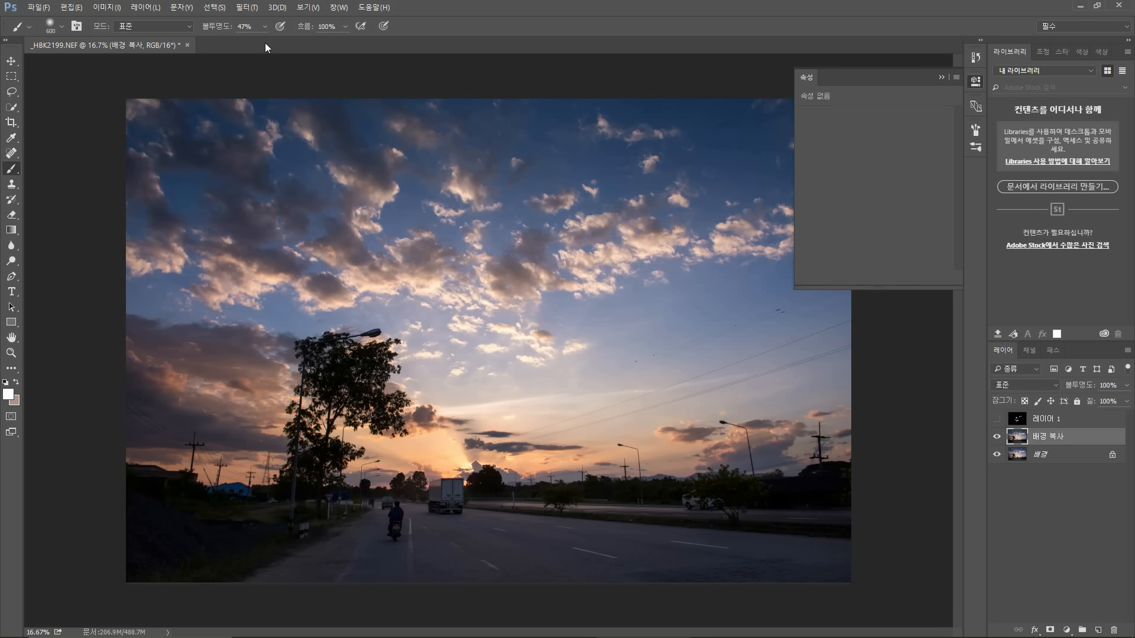
click(114, 7)
mouse_move(178, 37)
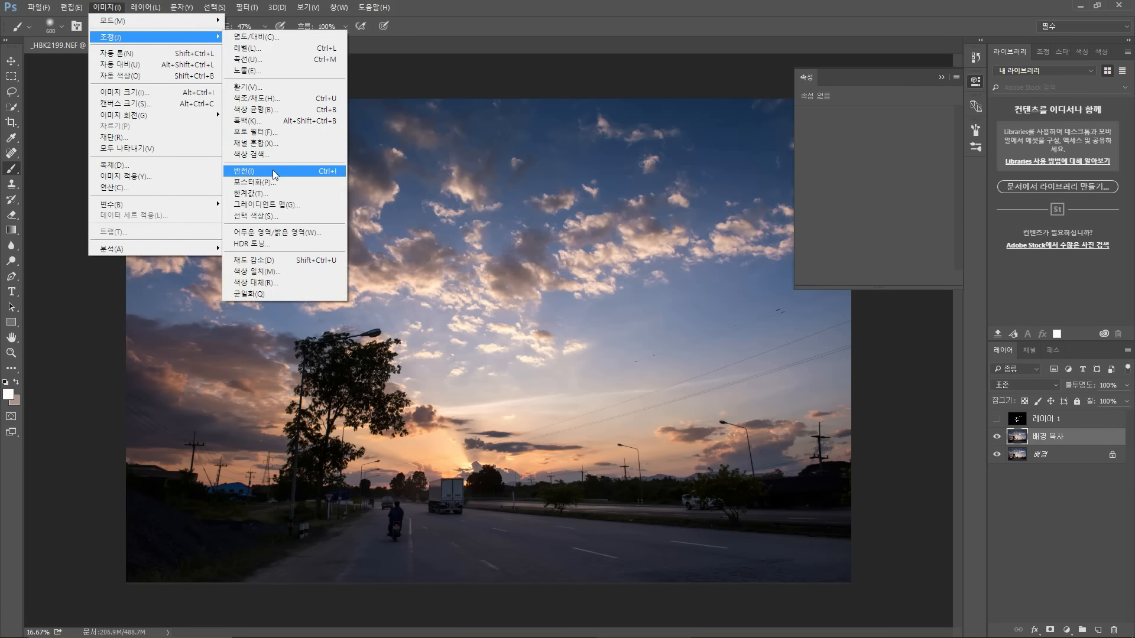
click(272, 194)
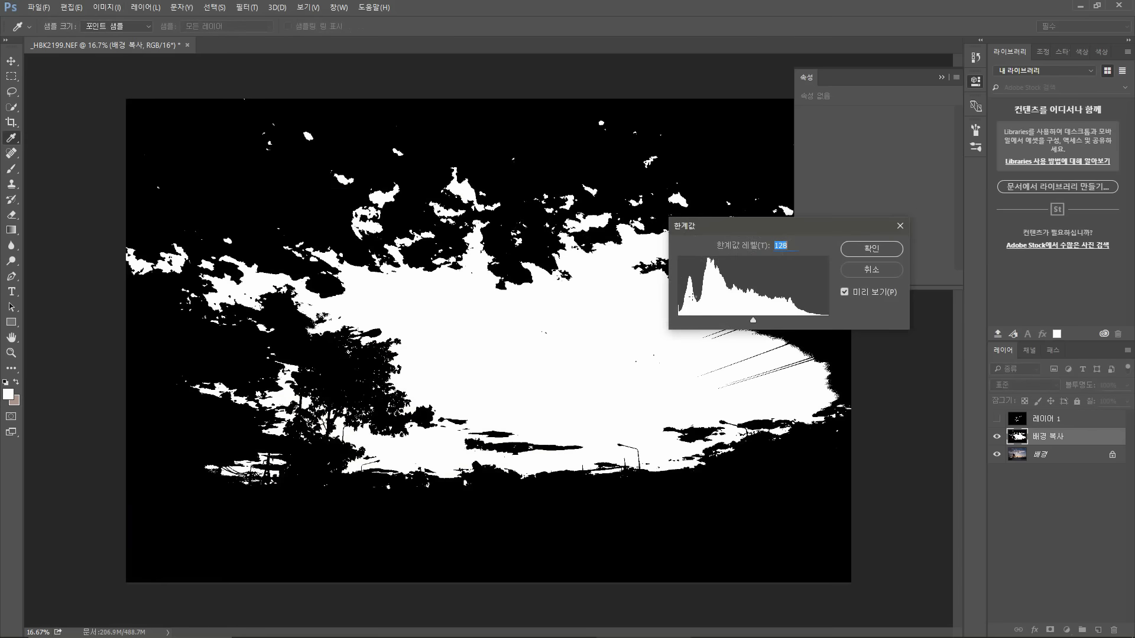
drag(754, 319, 790, 320)
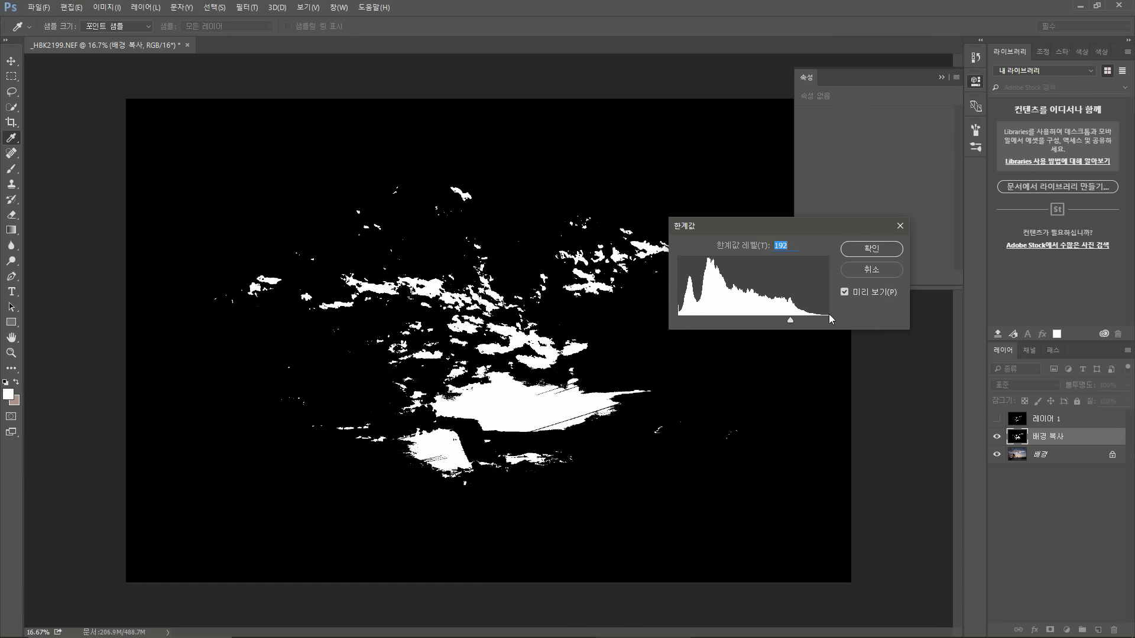
click(871, 249)
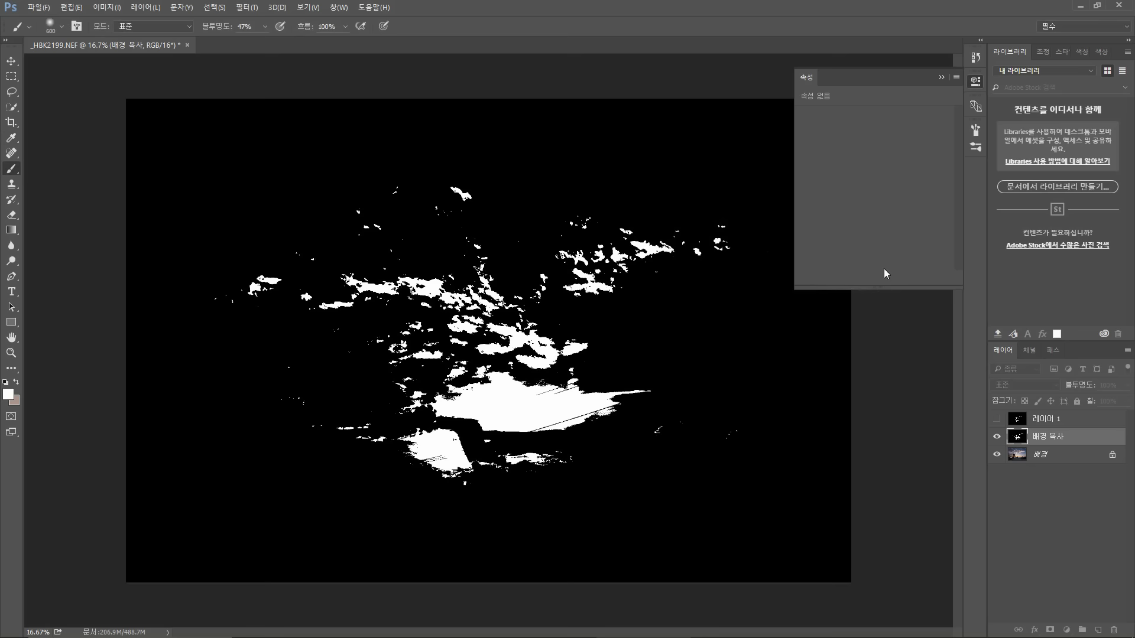
Step: Hide the background copy layer and duplicate the background layer into a third copy
click(996, 437)
click(1022, 453)
key(ctrl+j)
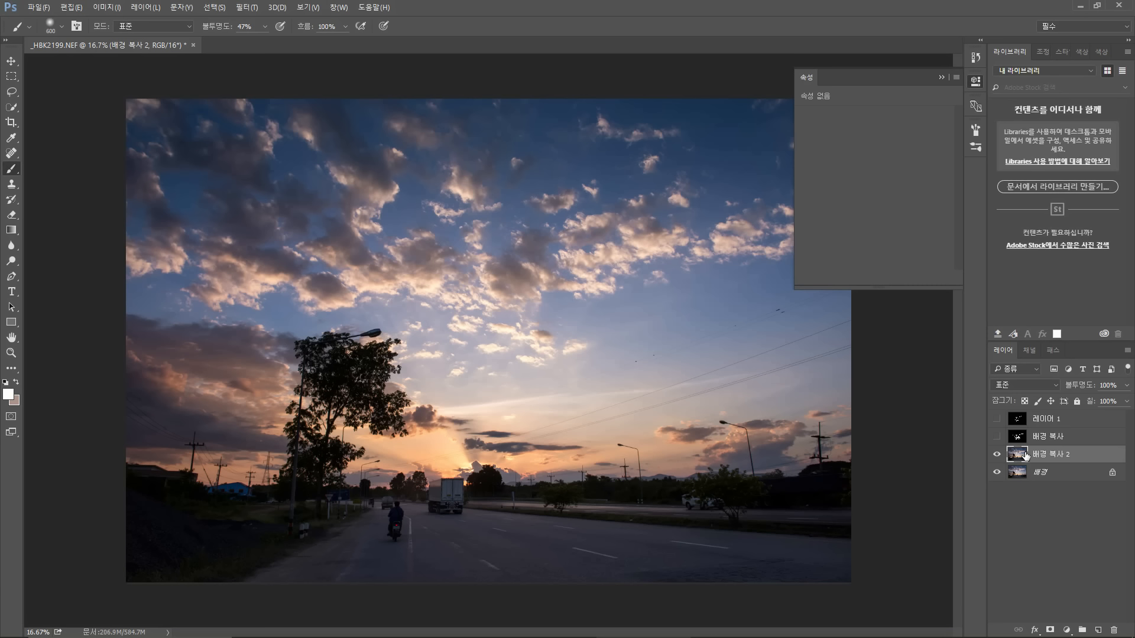
Step: Apply a Threshold adjustment to the background copy 2 layer with the level raised to about 150
click(98, 7)
mouse_move(122, 39)
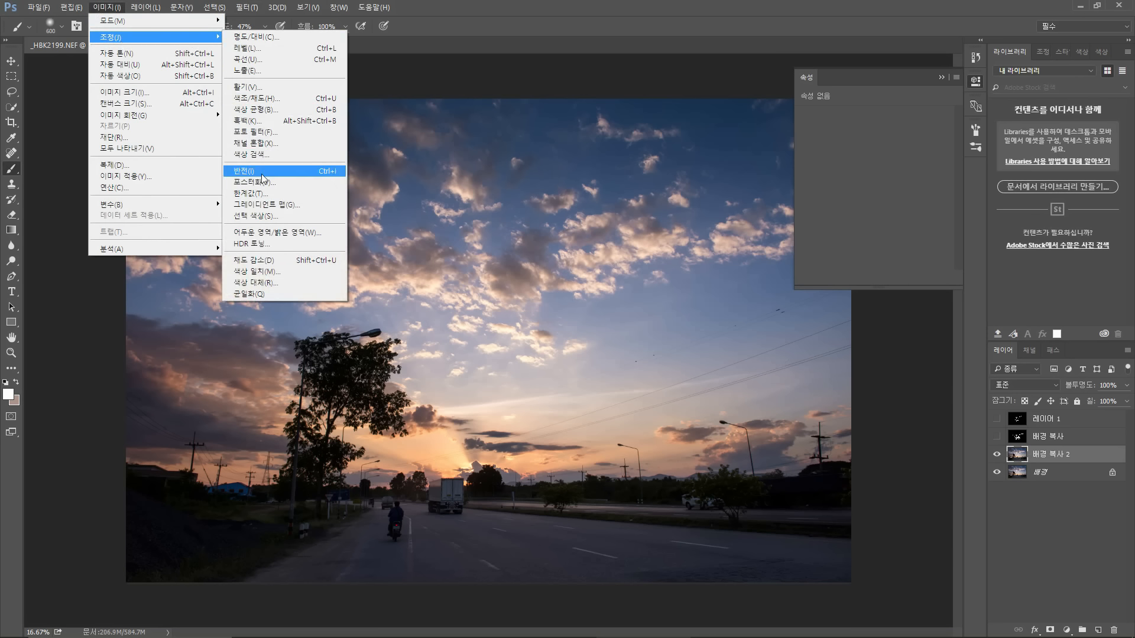
click(263, 193)
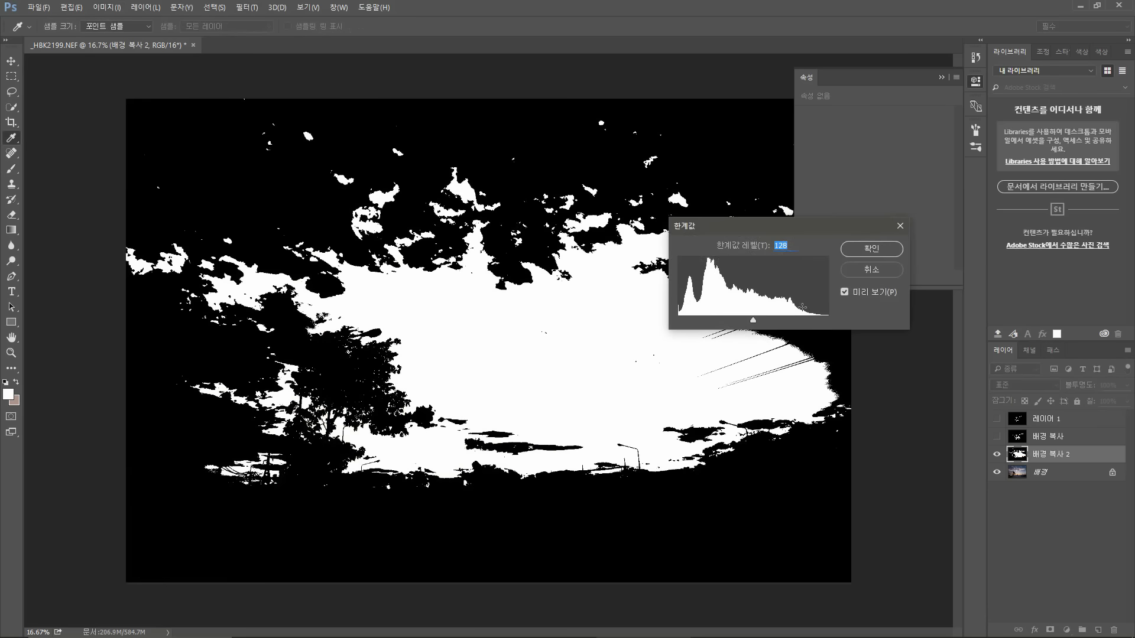
drag(753, 318, 764, 321)
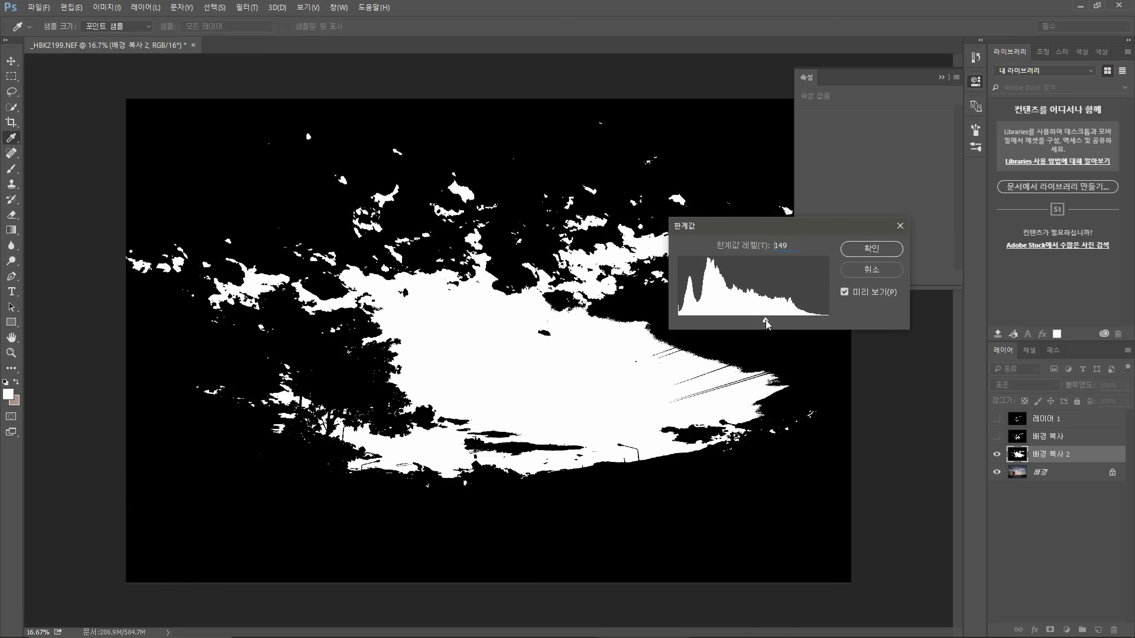
key(Up)
click(853, 250)
Step: Hide the background copy 2 layer and duplicate the background layer into background copy 3
key(b)
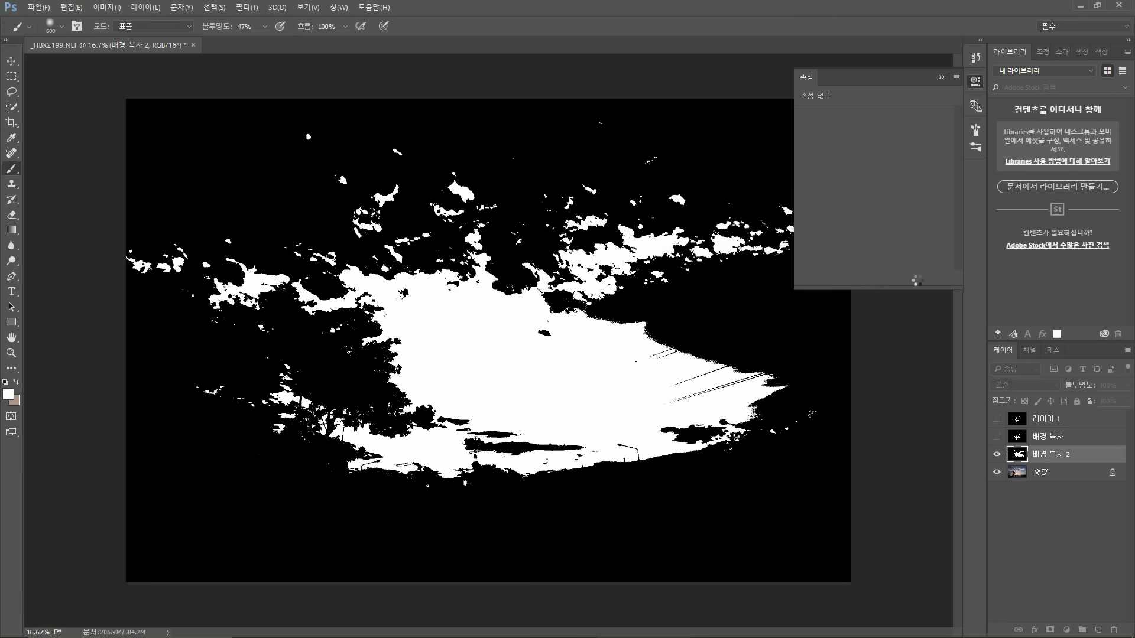
click(997, 454)
click(1018, 471)
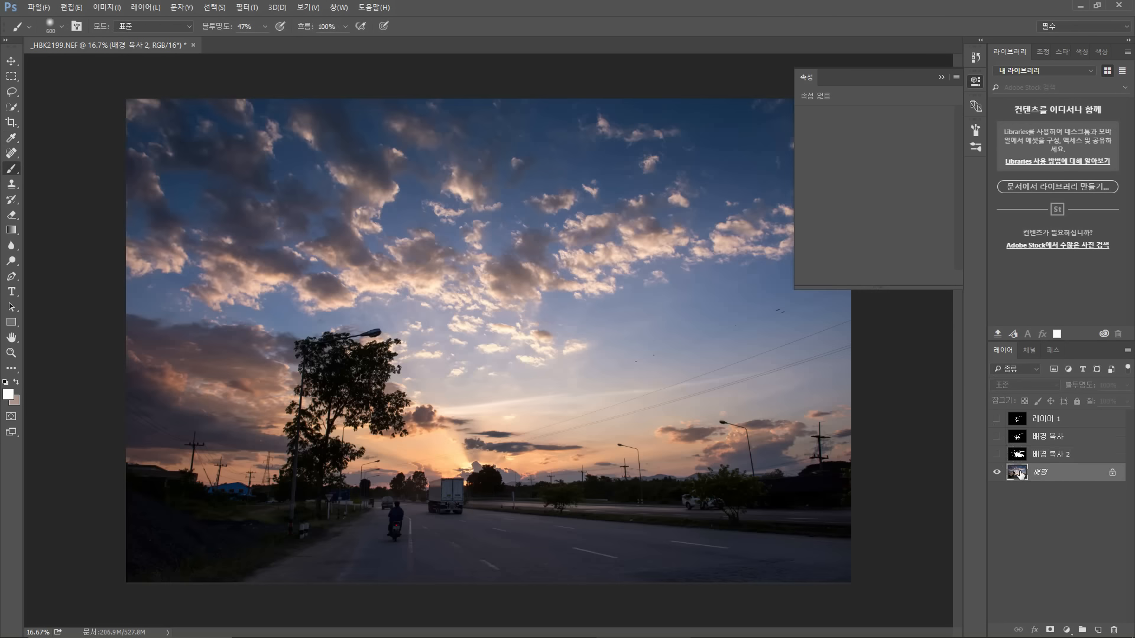
key(ctrl+j)
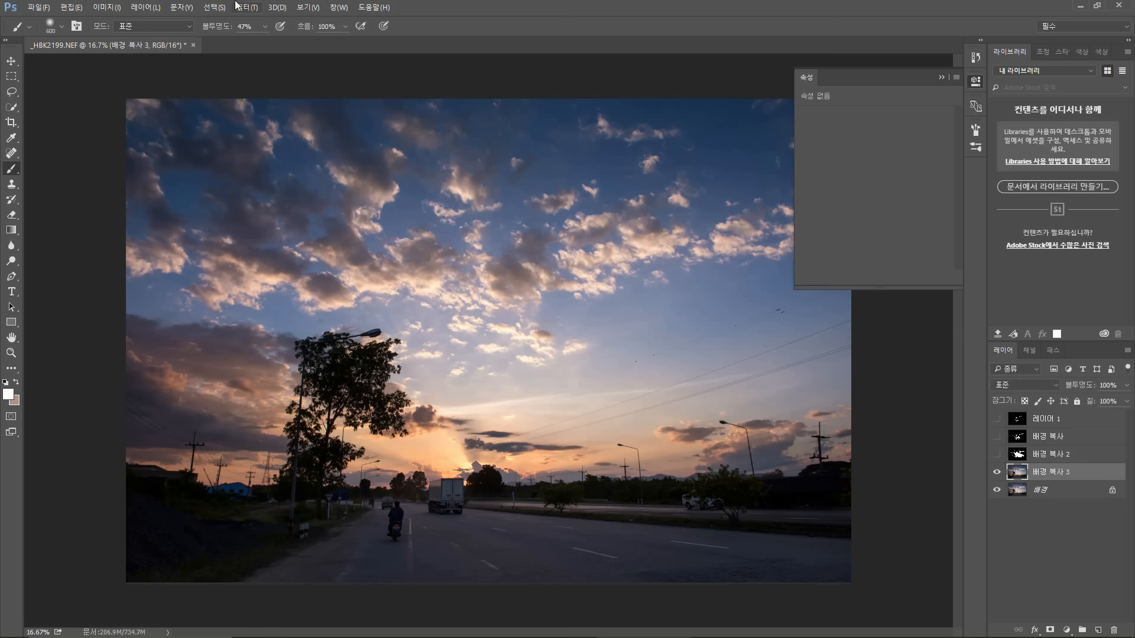
Step: Apply a Threshold adjustment at level 112 to the background copy 3 layer
click(146, 7)
mouse_move(119, 9)
mouse_move(127, 37)
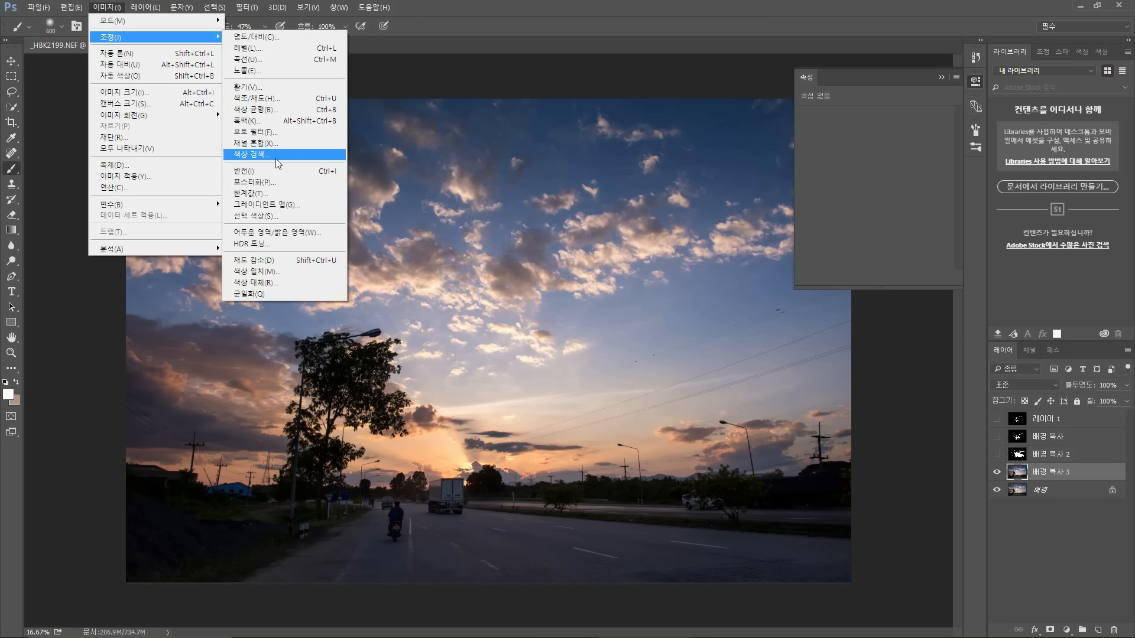
click(285, 194)
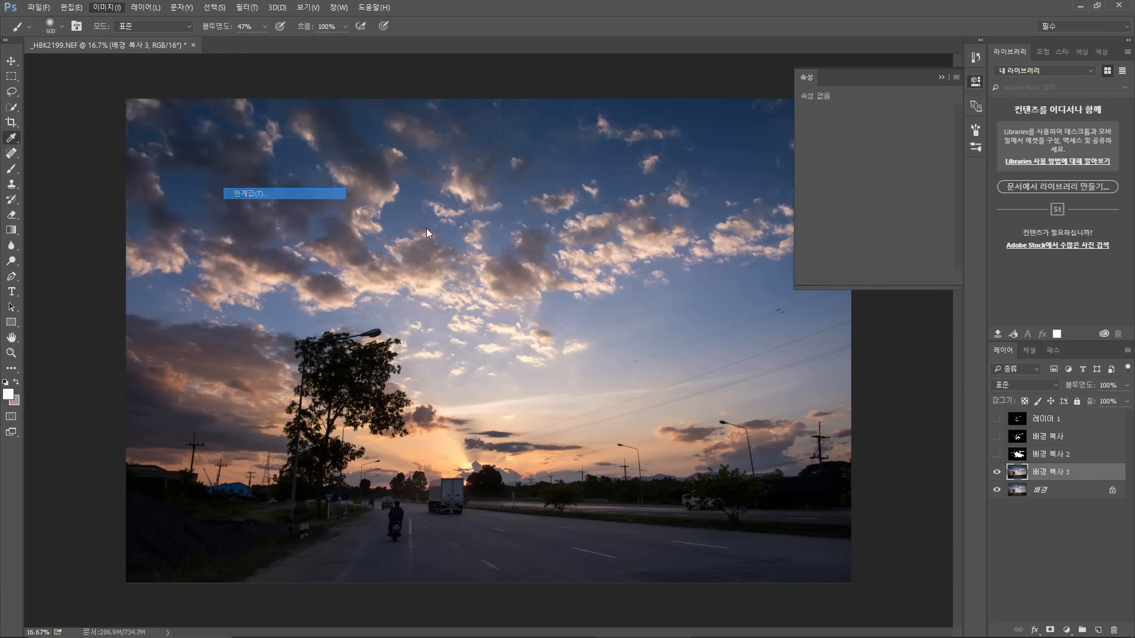
drag(758, 320, 744, 320)
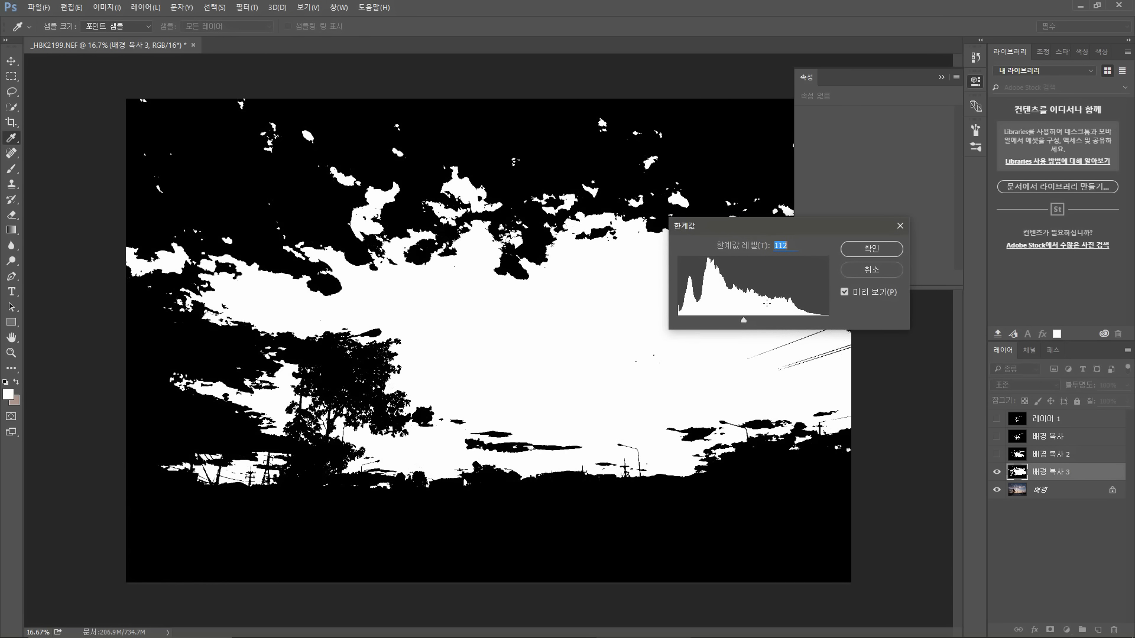
click(858, 258)
Step: Toggle the threshold layers' visibility one by one to compare the different luminosity masks
key(b)
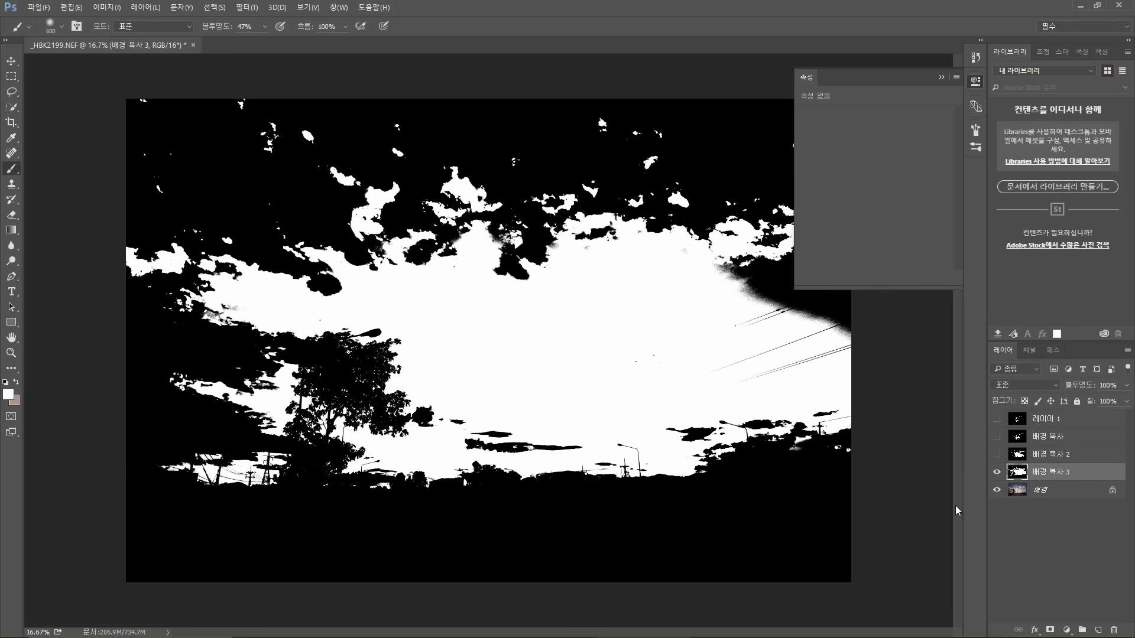
click(997, 455)
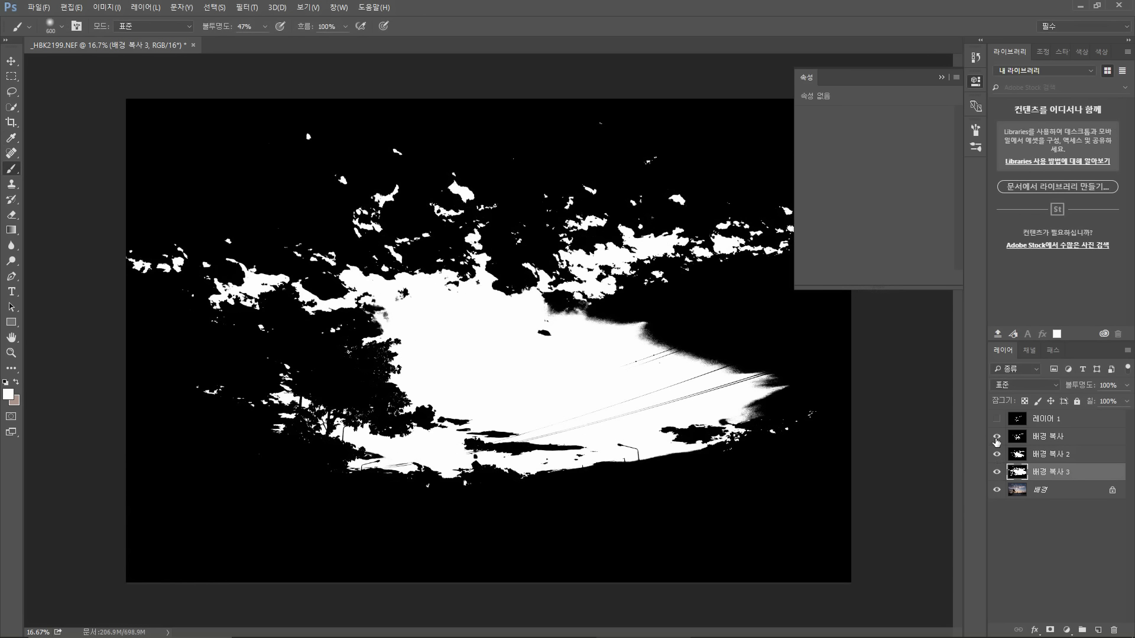
click(996, 438)
click(996, 420)
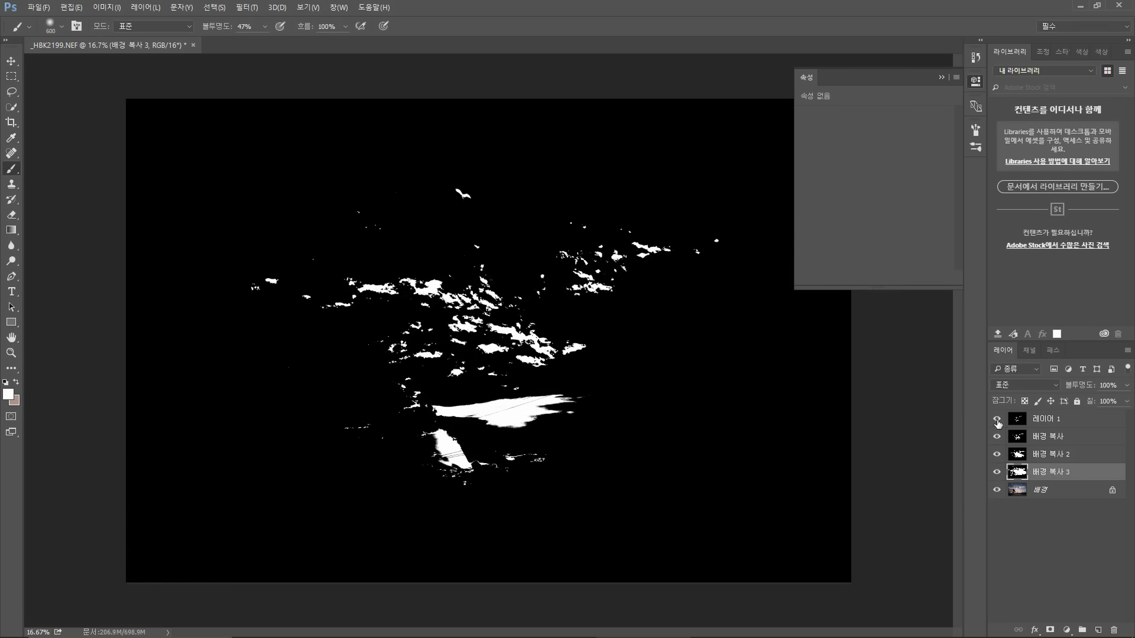
click(997, 419)
click(997, 436)
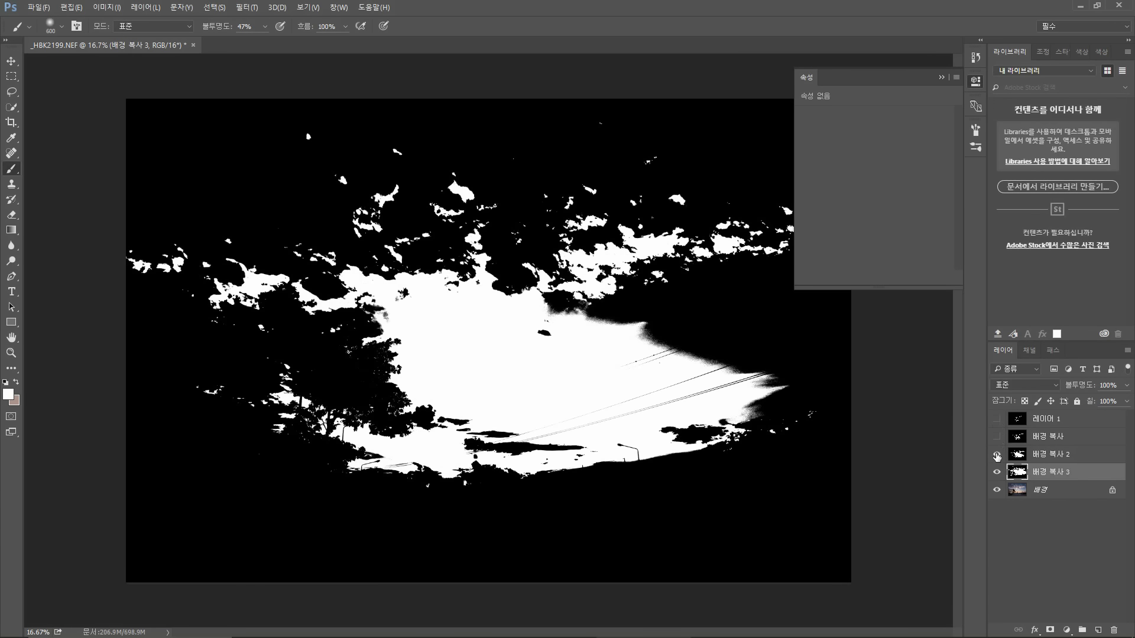
click(997, 454)
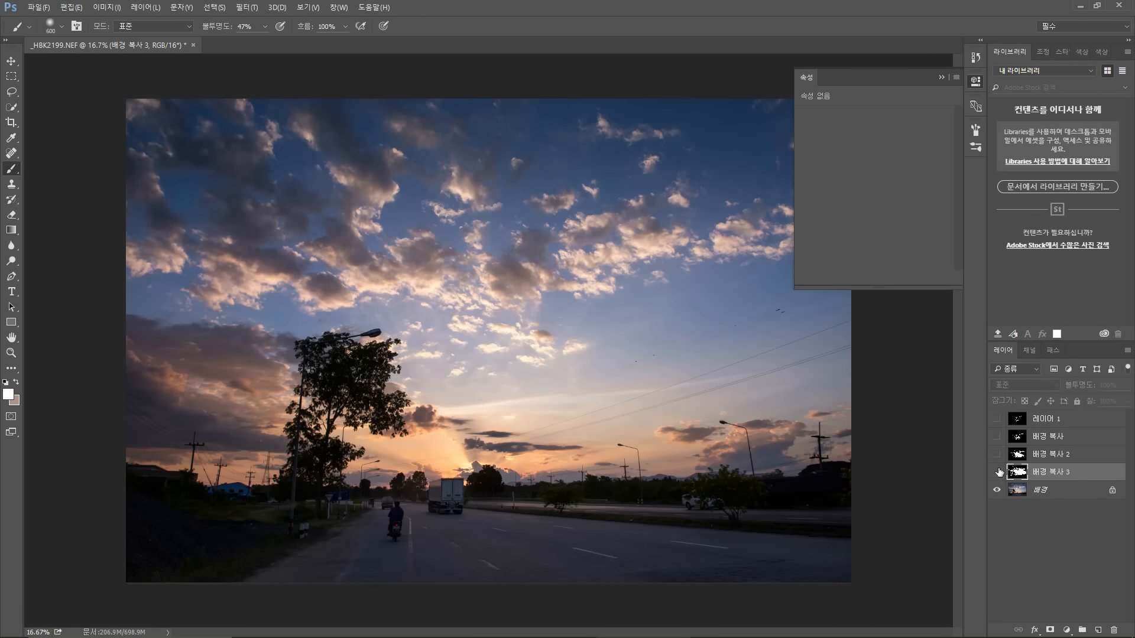
click(997, 472)
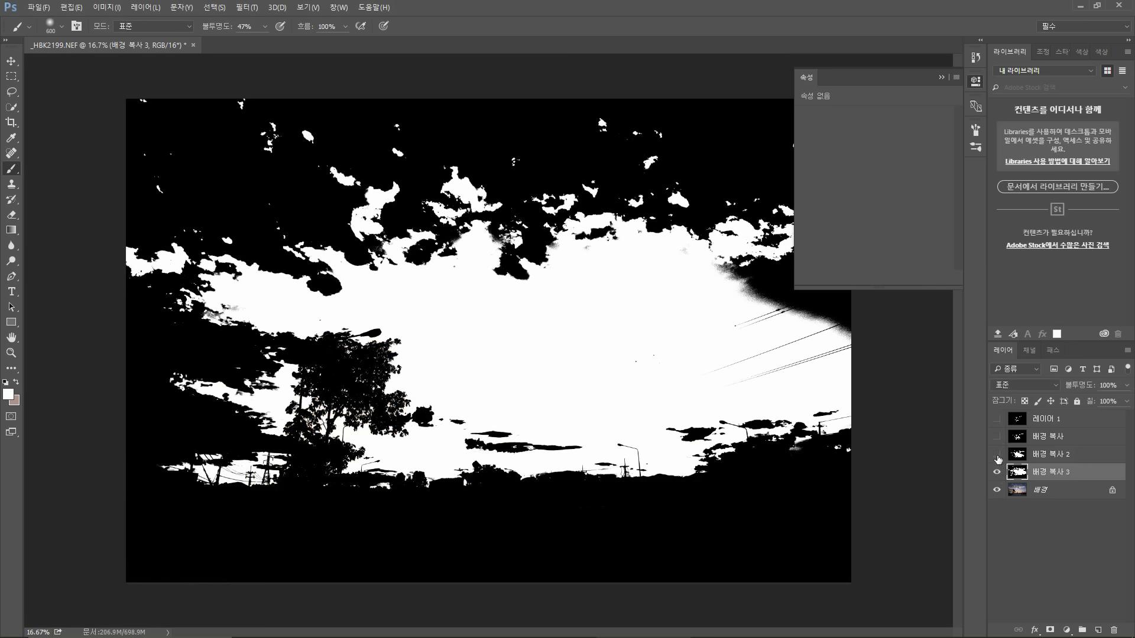
click(997, 437)
click(996, 419)
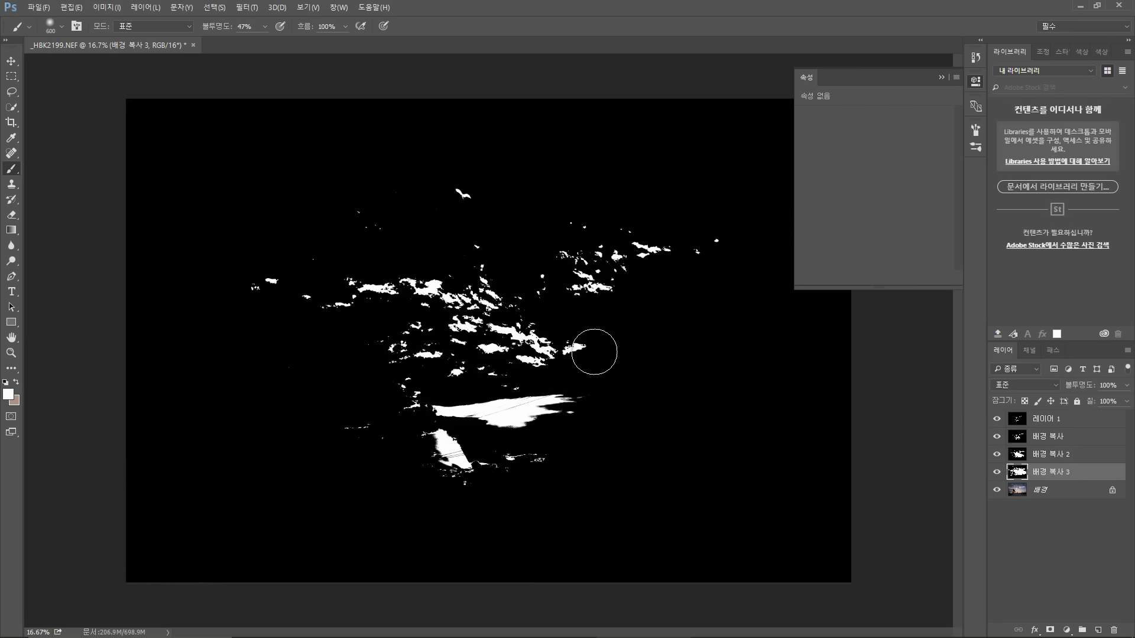
Step: Select Layer 1 with the other threshold copies hidden and start applying a Blur filter to it
click(1033, 427)
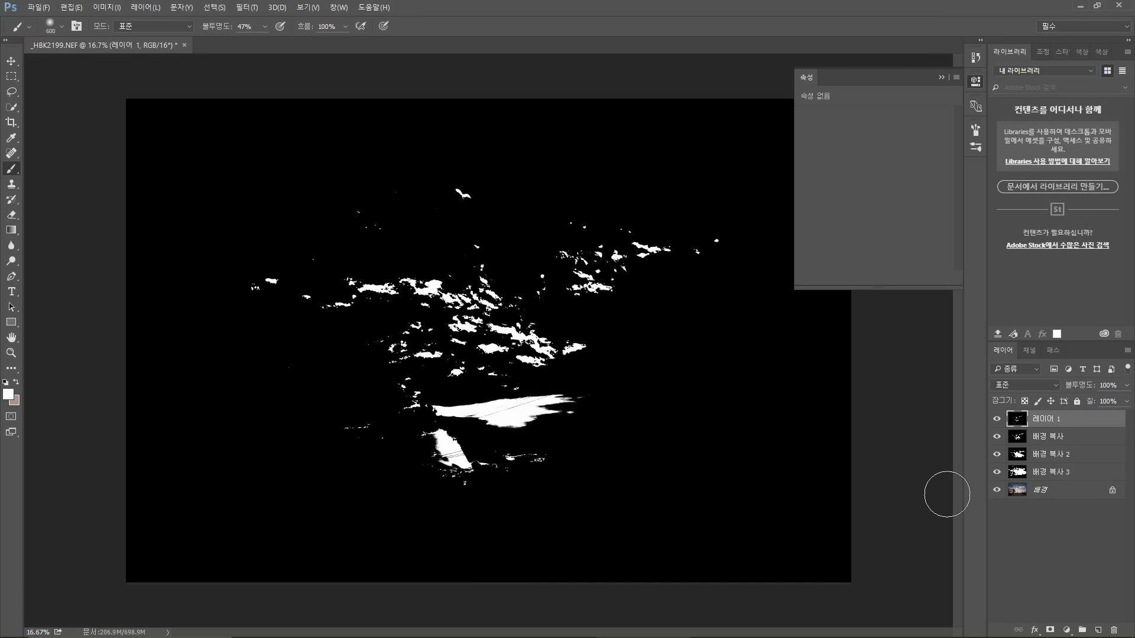
click(996, 436)
click(996, 453)
click(257, 8)
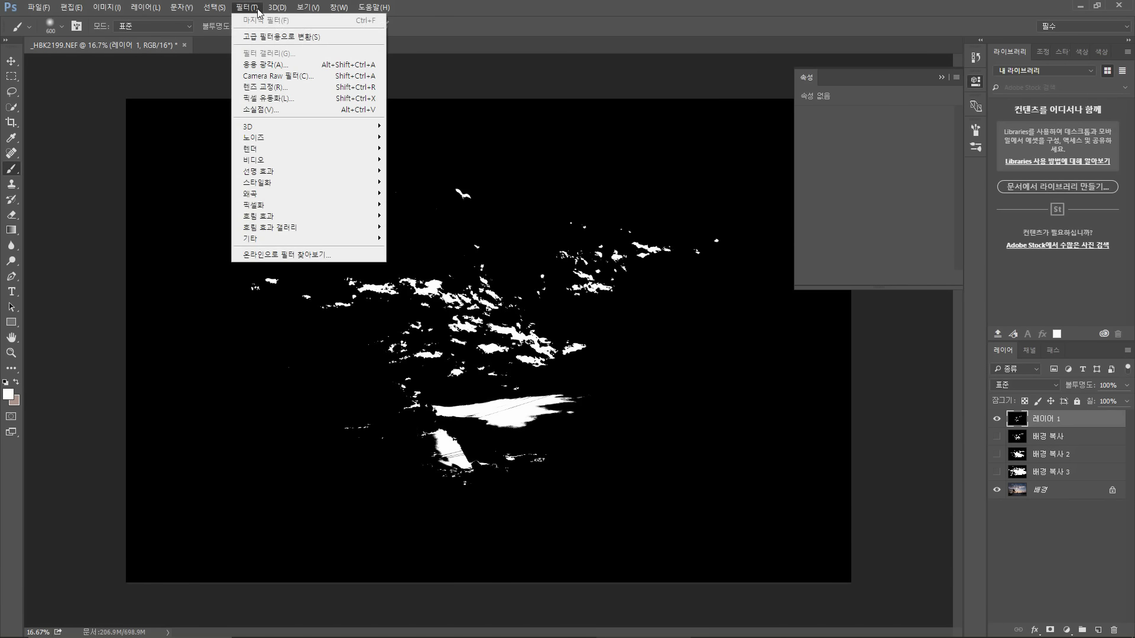
click(256, 9)
click(257, 9)
mouse_move(274, 217)
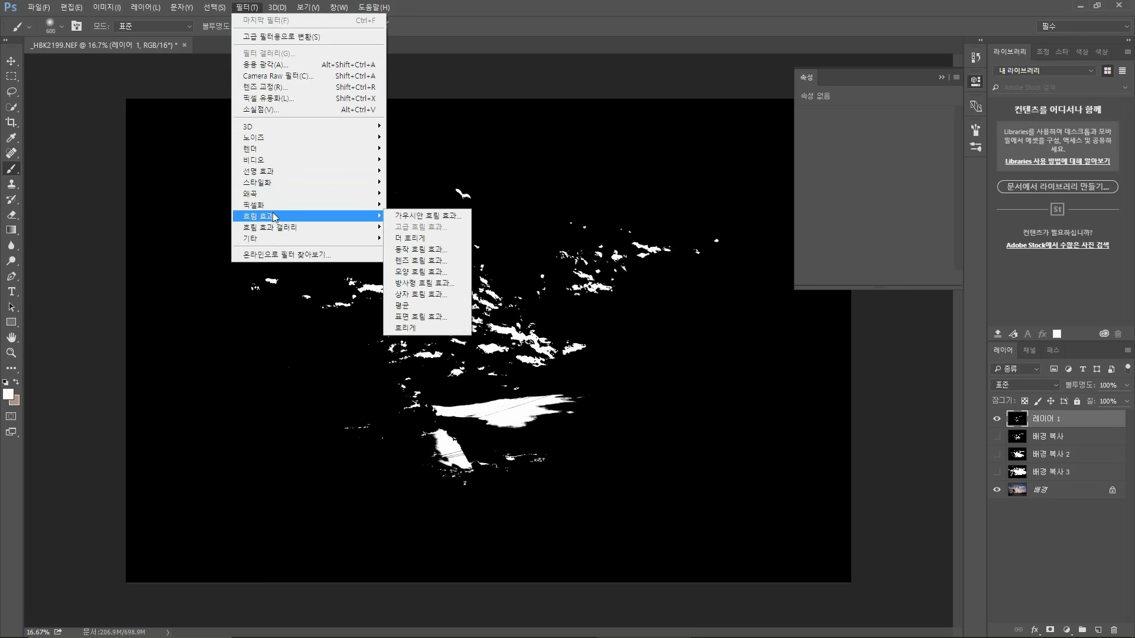
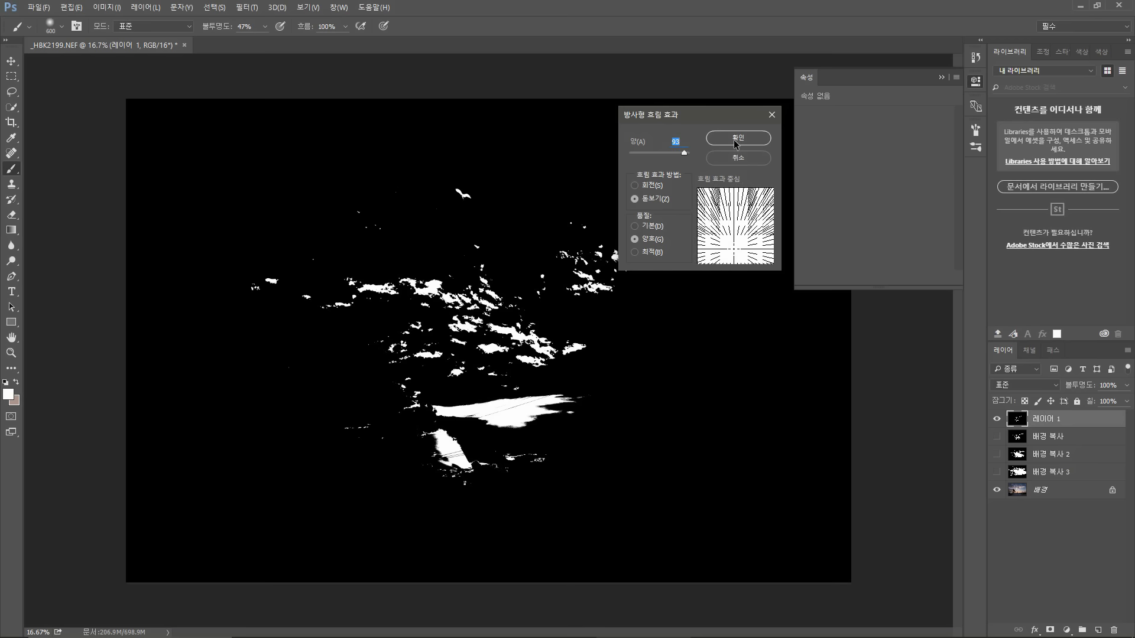
Step: Apply the Radial Blur at amount 93 to Layer 1 and set the layer's blend mode to Screen
click(735, 139)
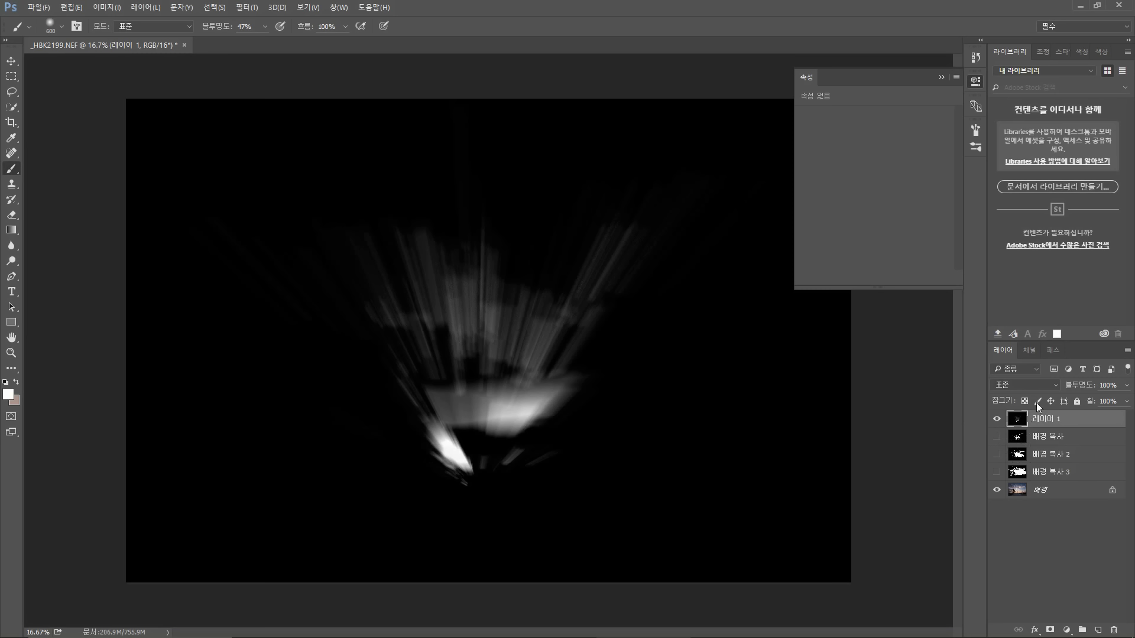
click(1047, 388)
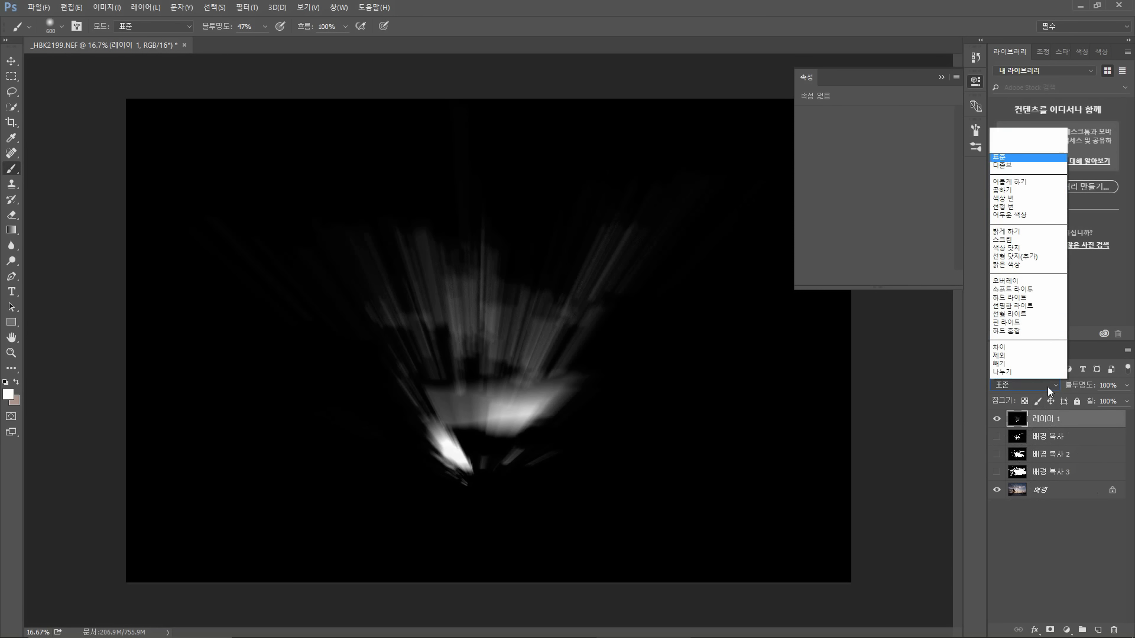
click(1056, 423)
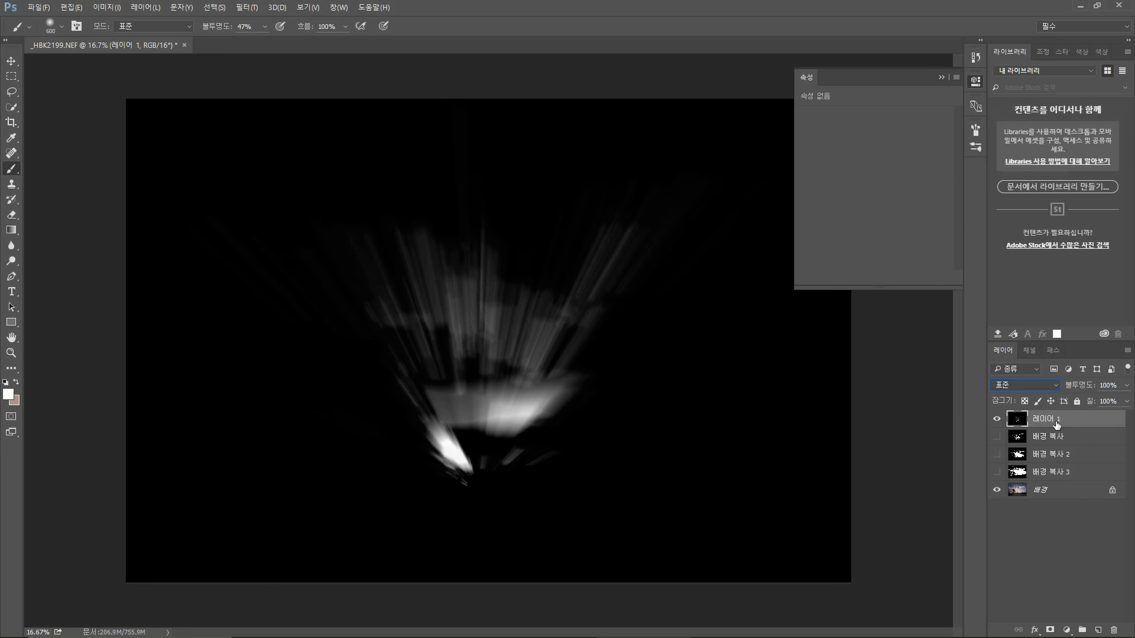
click(1042, 384)
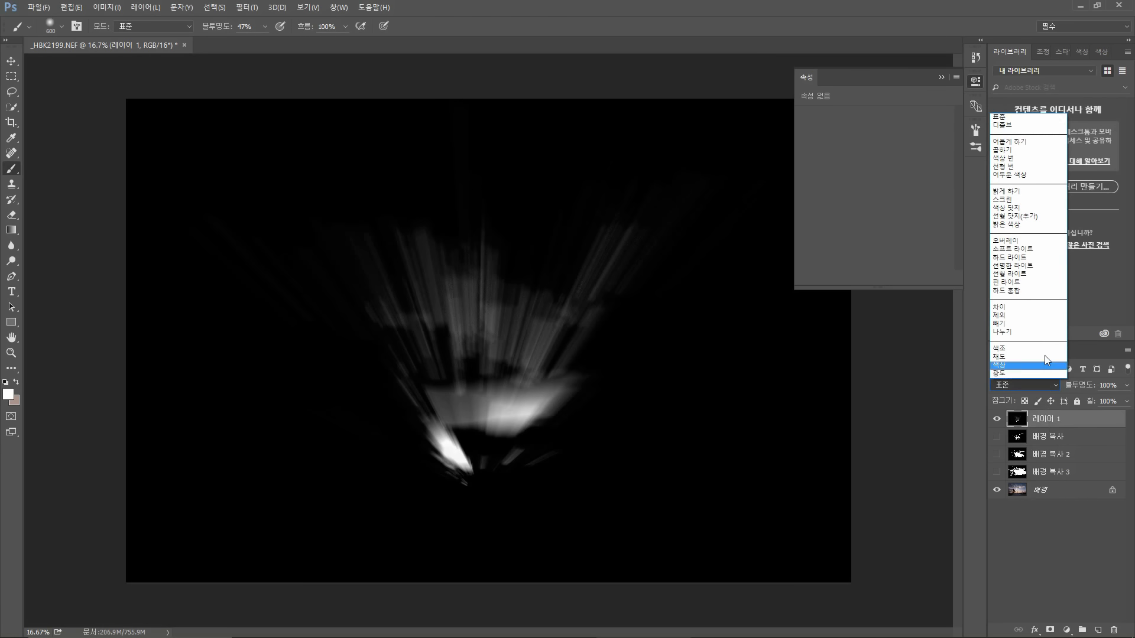
click(1028, 199)
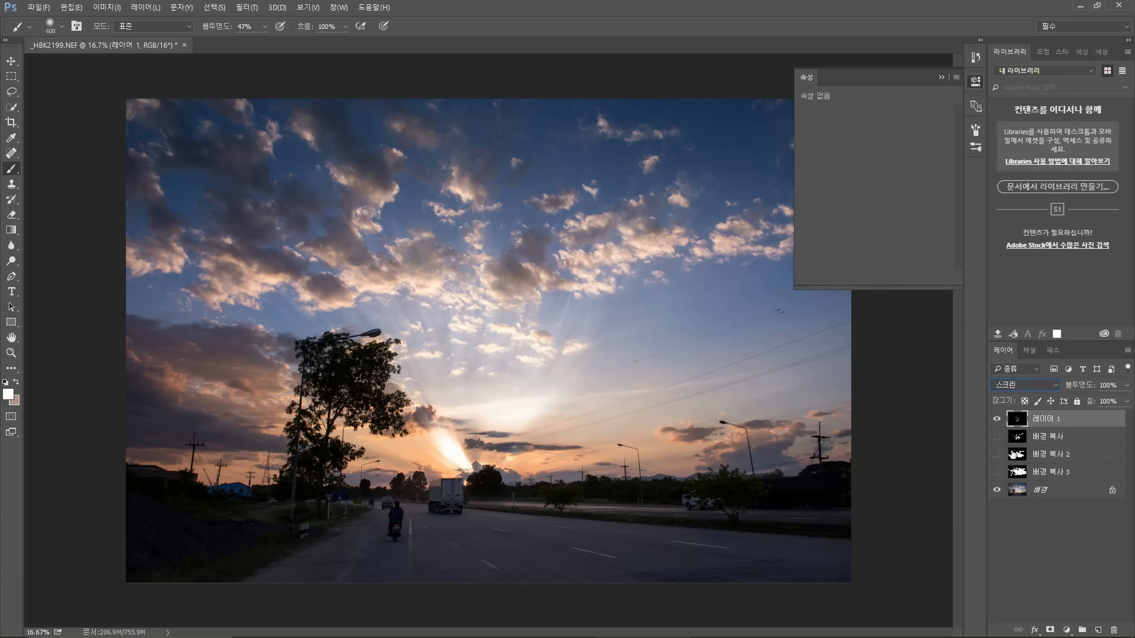
Step: Toggle Layer 1's visibility repeatedly to compare the photo with and without the radial light rays
mouse_move(998, 440)
mouse_down()
mouse_move(997, 468)
mouse_move(996, 455)
mouse_up()
click(997, 419)
click(997, 420)
click(996, 419)
click(997, 420)
click(997, 419)
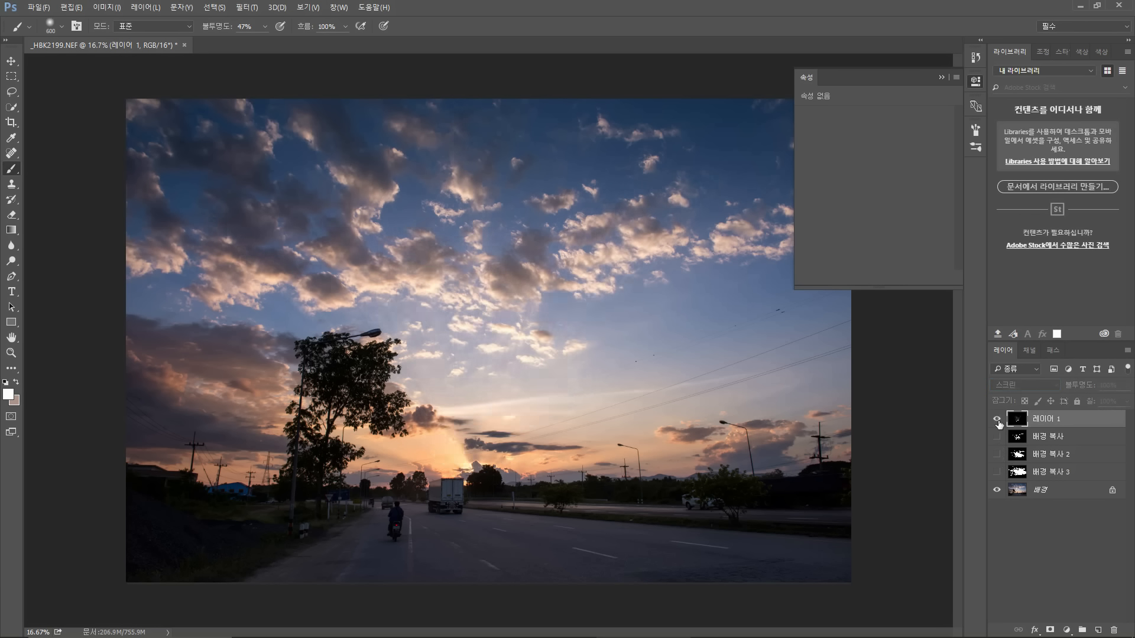
click(997, 419)
click(997, 420)
click(997, 419)
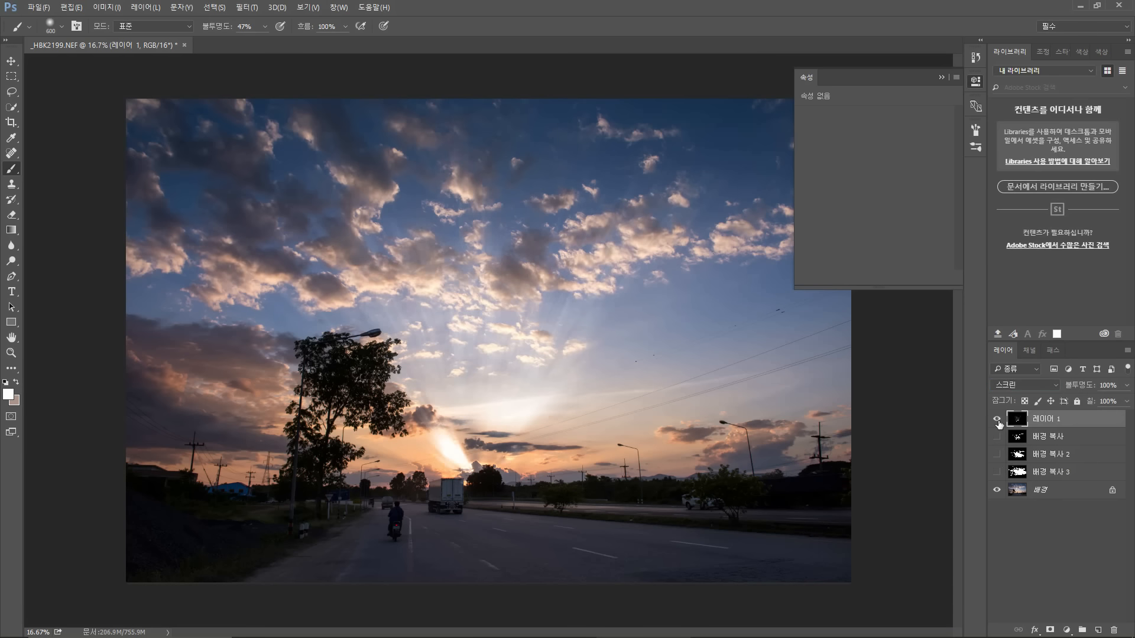
click(997, 419)
click(997, 419)
click(997, 420)
click(997, 420)
click(997, 420)
click(997, 420)
click(996, 420)
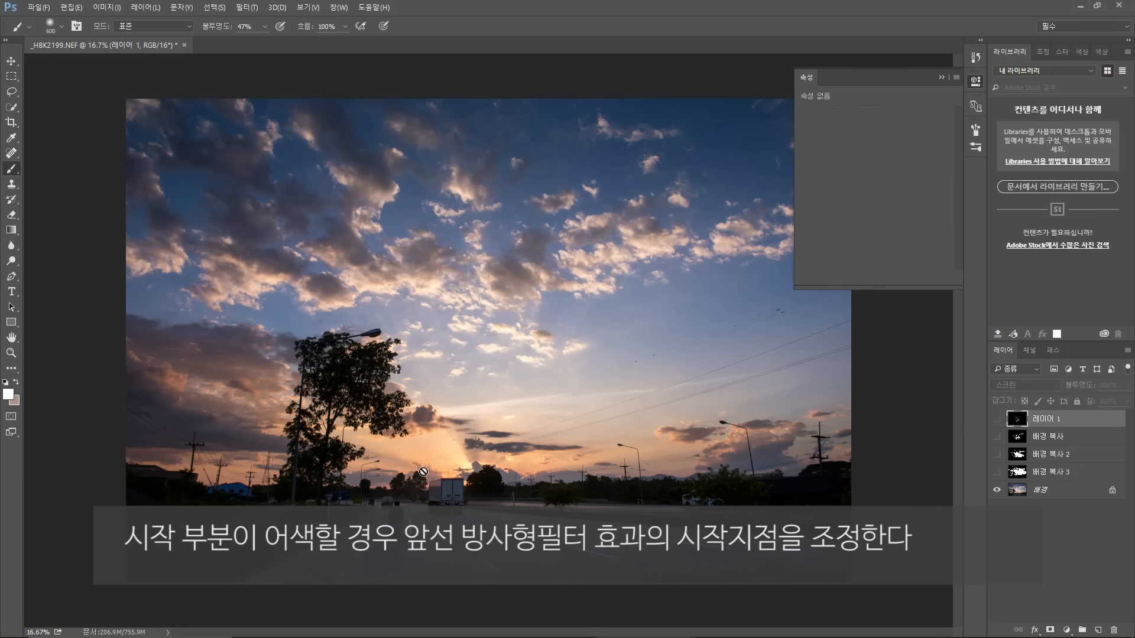
click(997, 418)
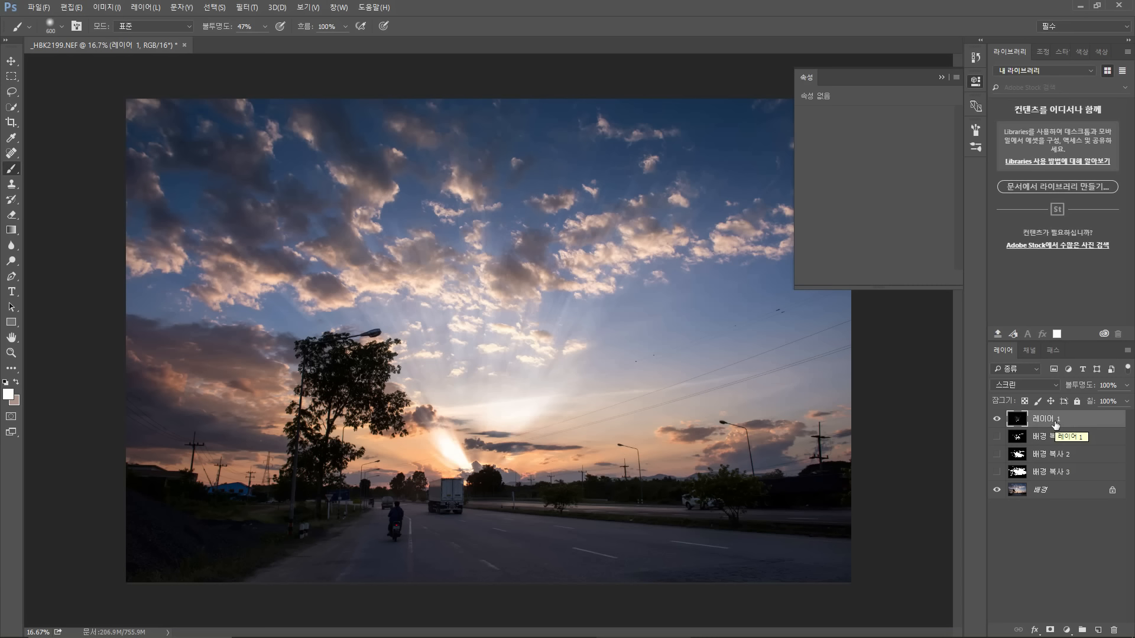
click(246, 7)
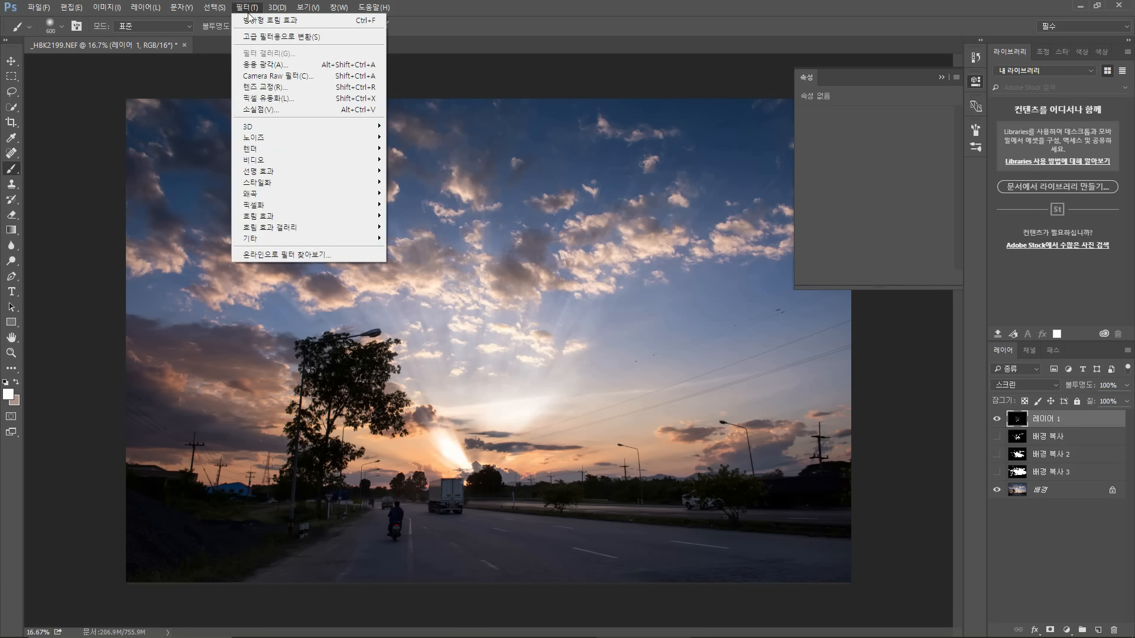
mouse_move(320, 218)
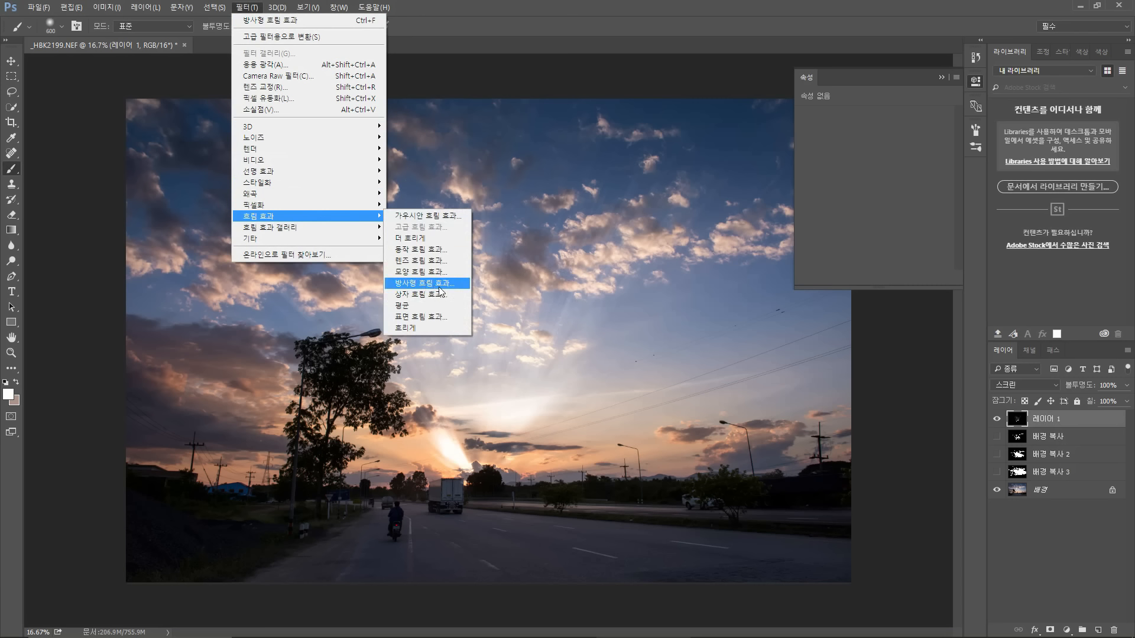
click(1069, 422)
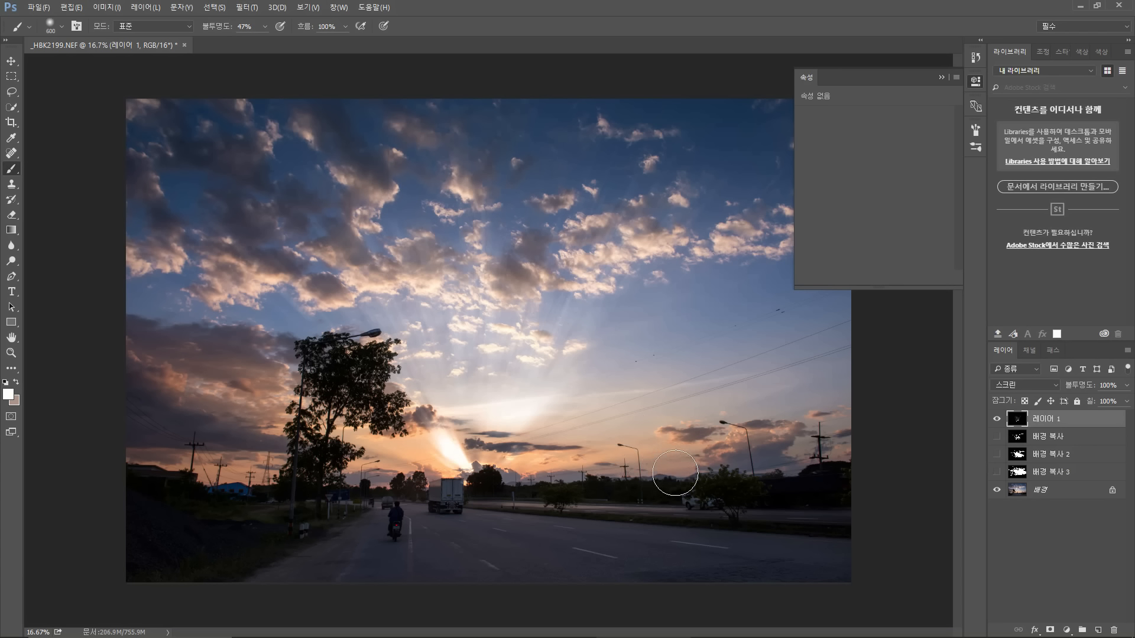
Step: Hide Layer 1, show and select the background copy layer, and reapply the last Radial Blur filter to it
click(997, 419)
click(997, 437)
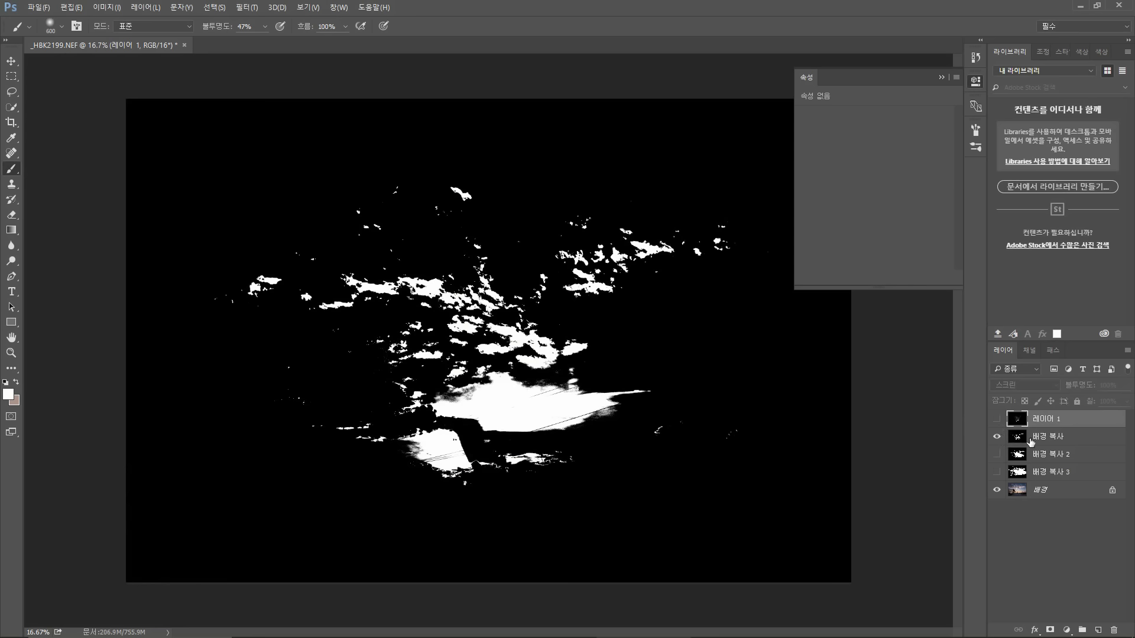
click(1048, 438)
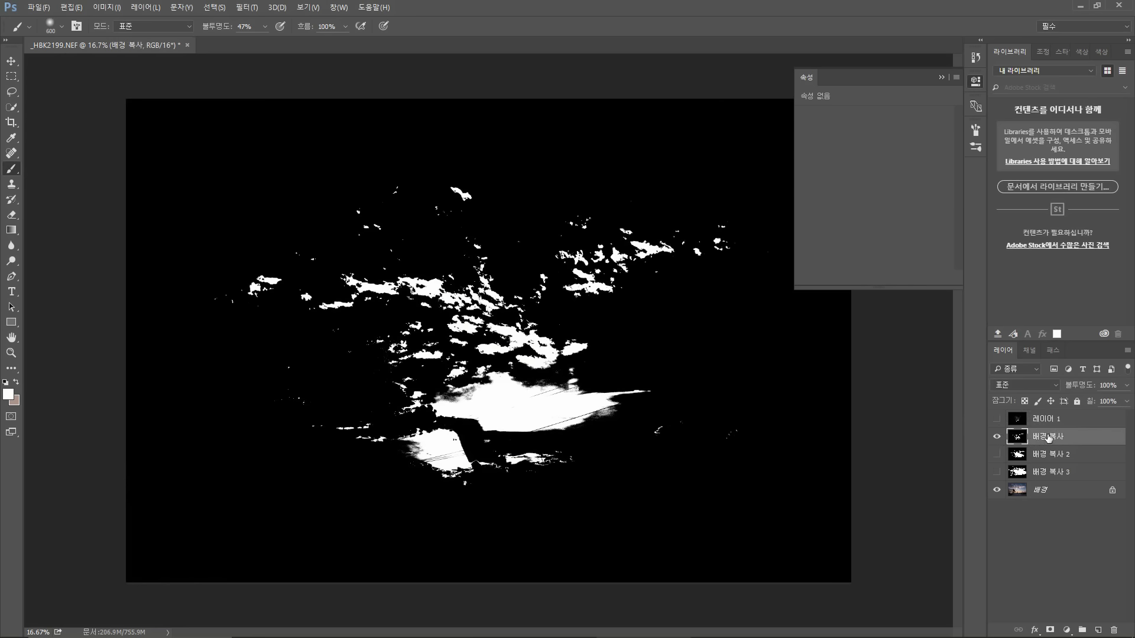
click(247, 8)
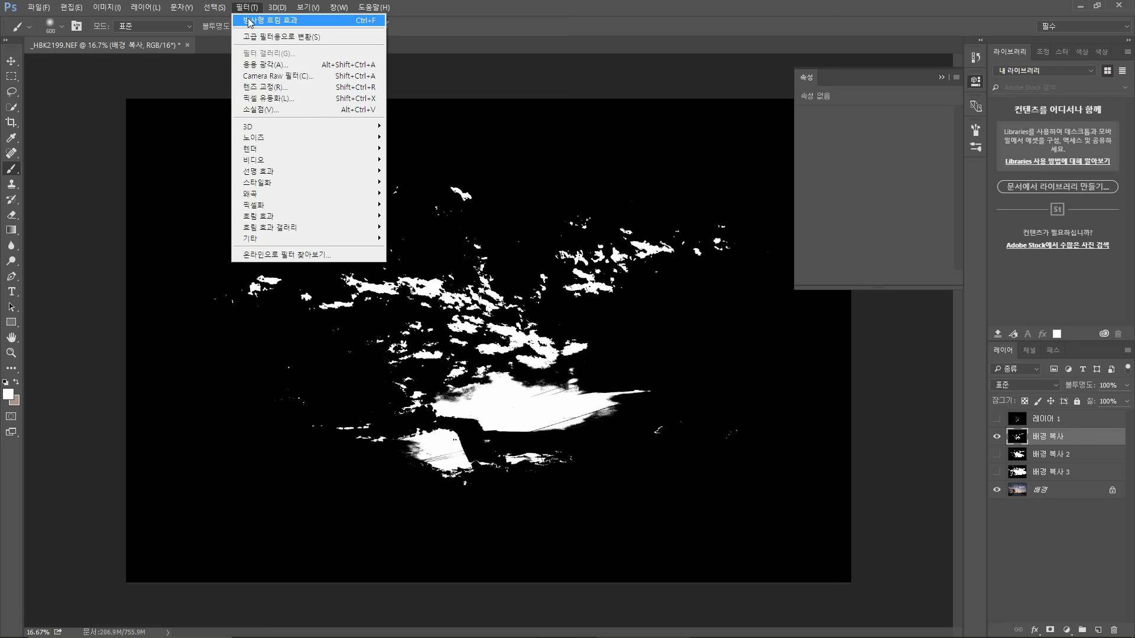
click(248, 21)
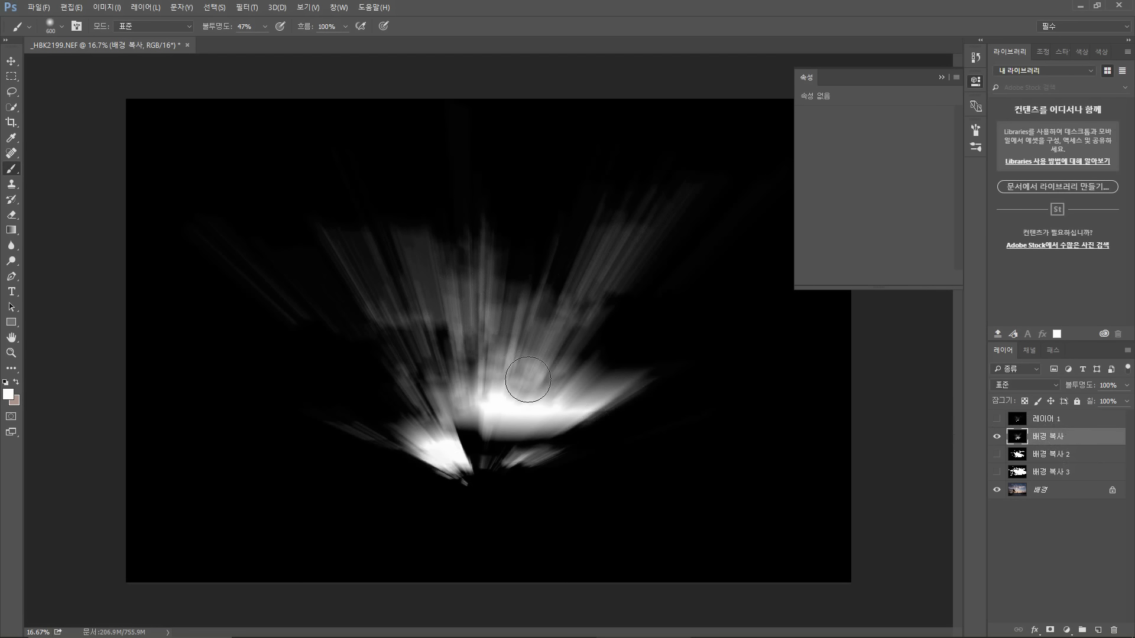
Step: Toggle Layer 1's visibility repeatedly to compare it against the blurred background copy
click(997, 419)
click(996, 419)
click(996, 419)
click(996, 419)
click(997, 419)
click(996, 419)
click(997, 419)
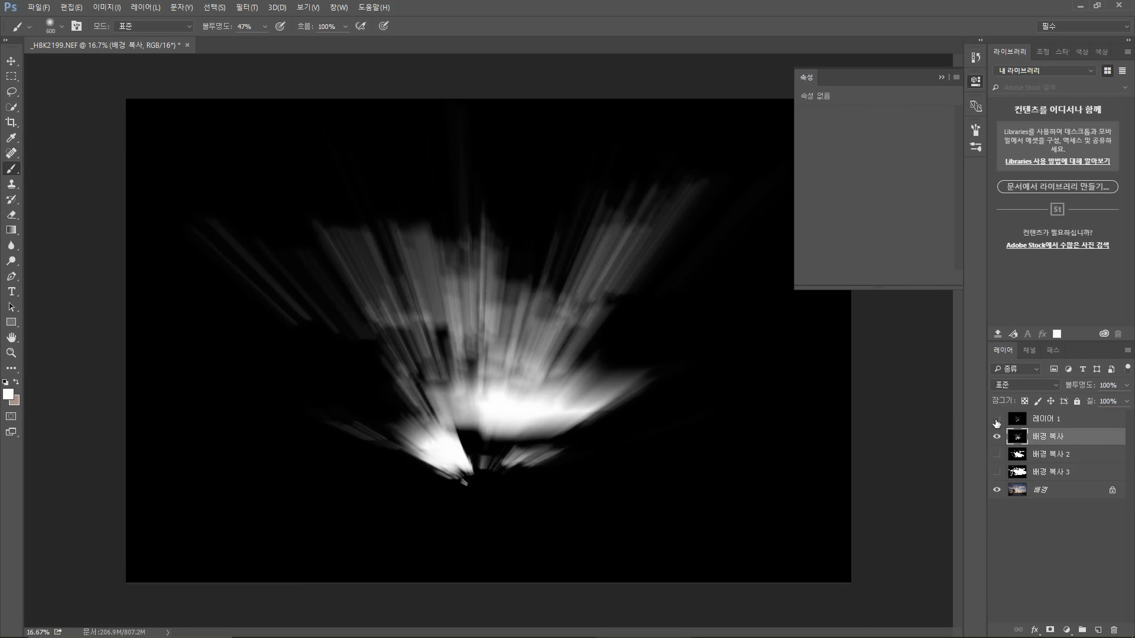
click(996, 419)
click(997, 419)
click(996, 419)
Step: Hide background copy, show and select background copy 2, and apply the same Radial Blur to it
click(996, 437)
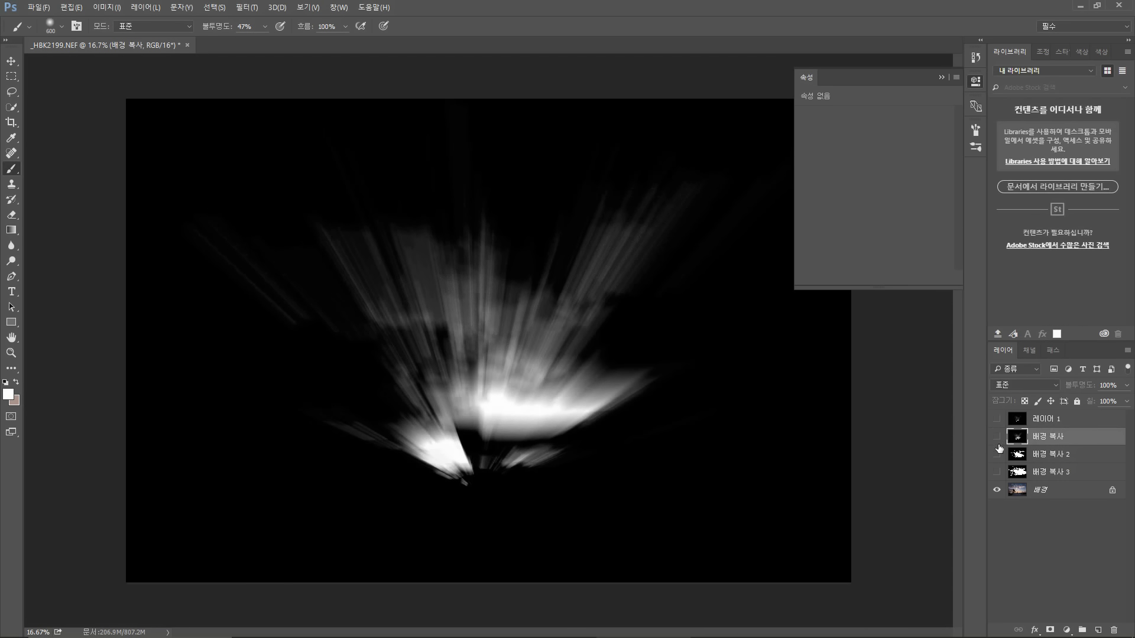
click(998, 453)
click(1024, 459)
click(998, 455)
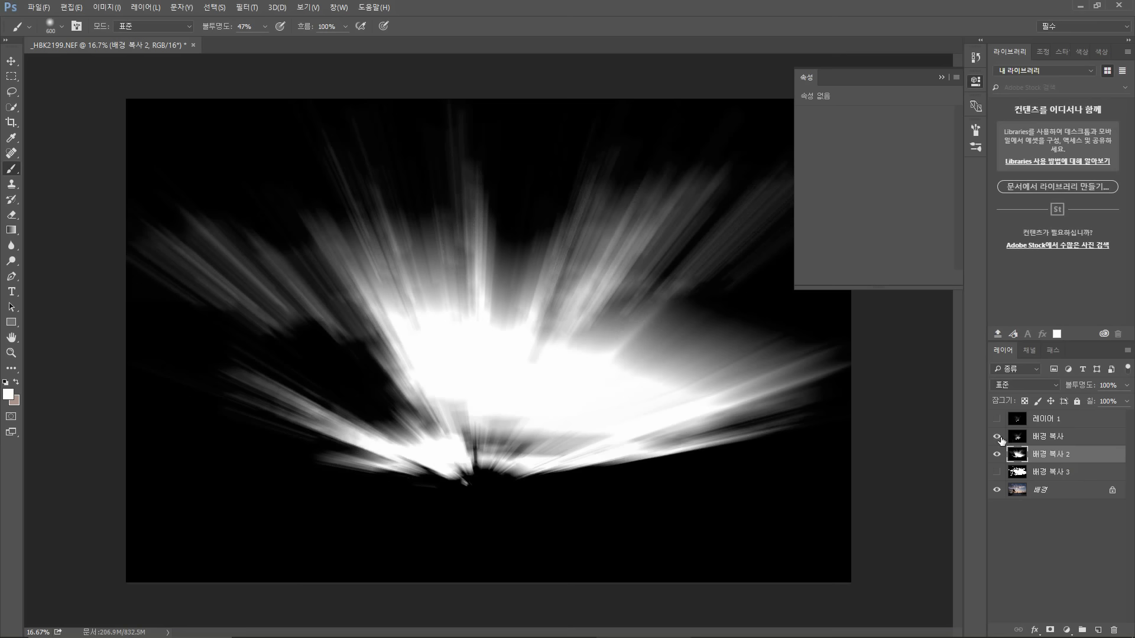
Step: Toggle the visibility of background copy and background copy 2 to compare their blurred masks over the photo
click(996, 436)
click(997, 438)
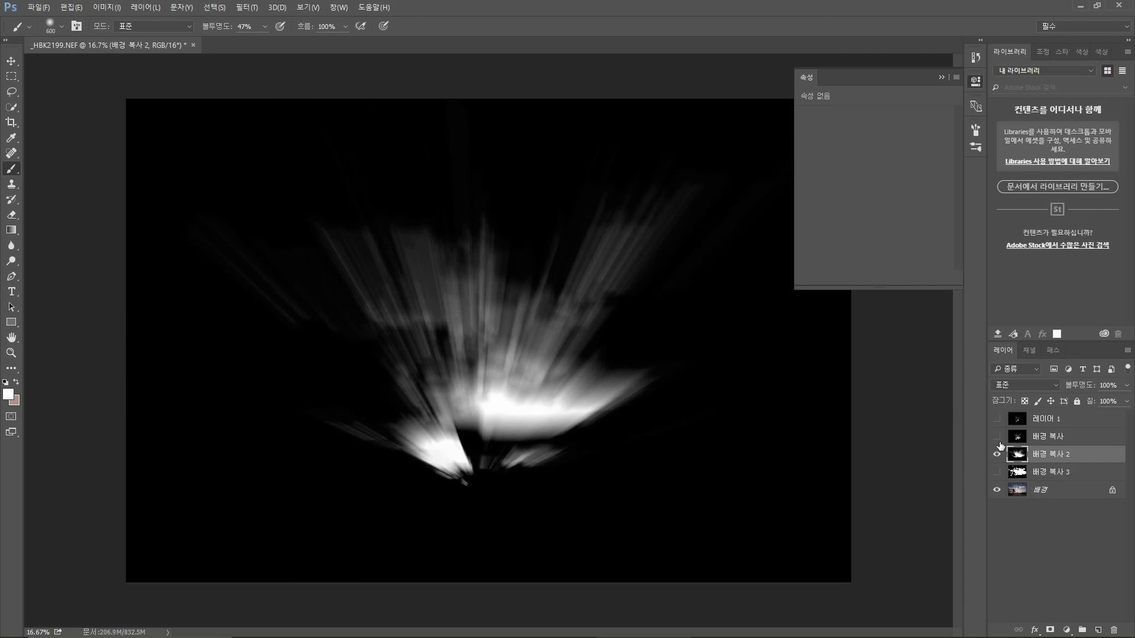
click(997, 438)
click(997, 437)
click(997, 437)
click(998, 440)
click(996, 454)
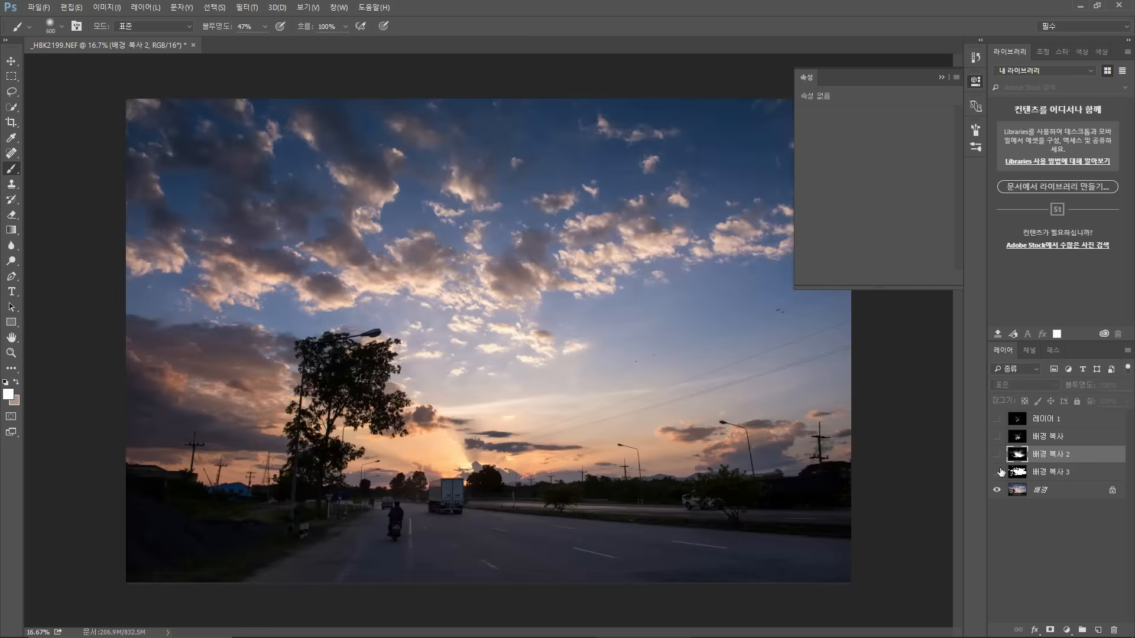
Step: Show and select background copy 3 and apply the same Radial Blur to it
click(997, 472)
click(1048, 473)
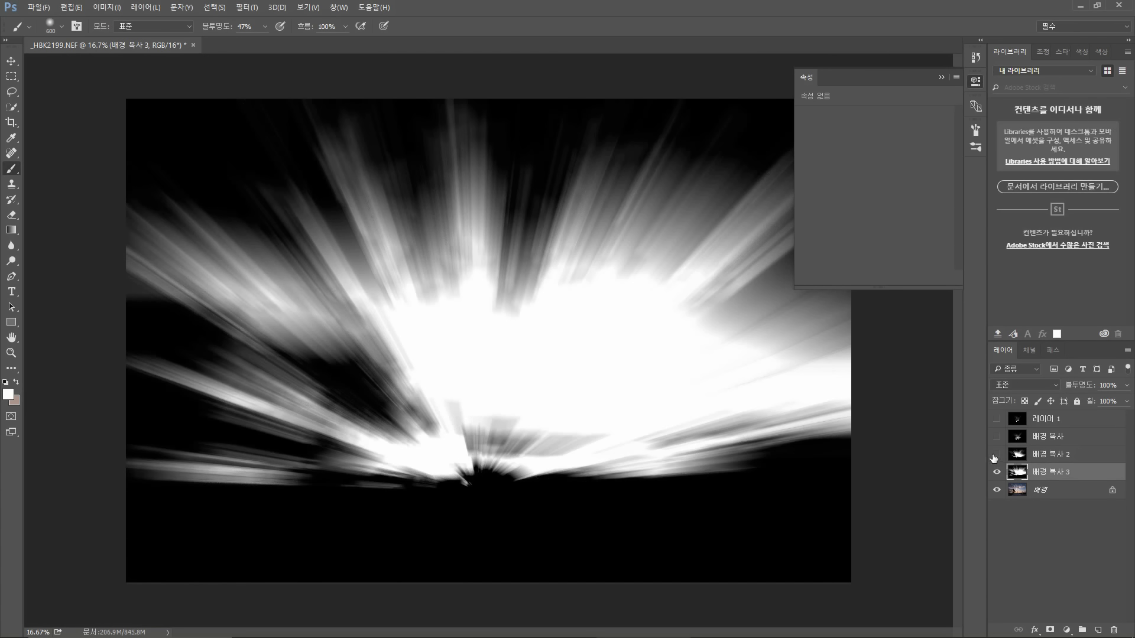
Step: Toggle the blurred threshold copies on and off one by one to compare their light rays
click(996, 454)
click(996, 436)
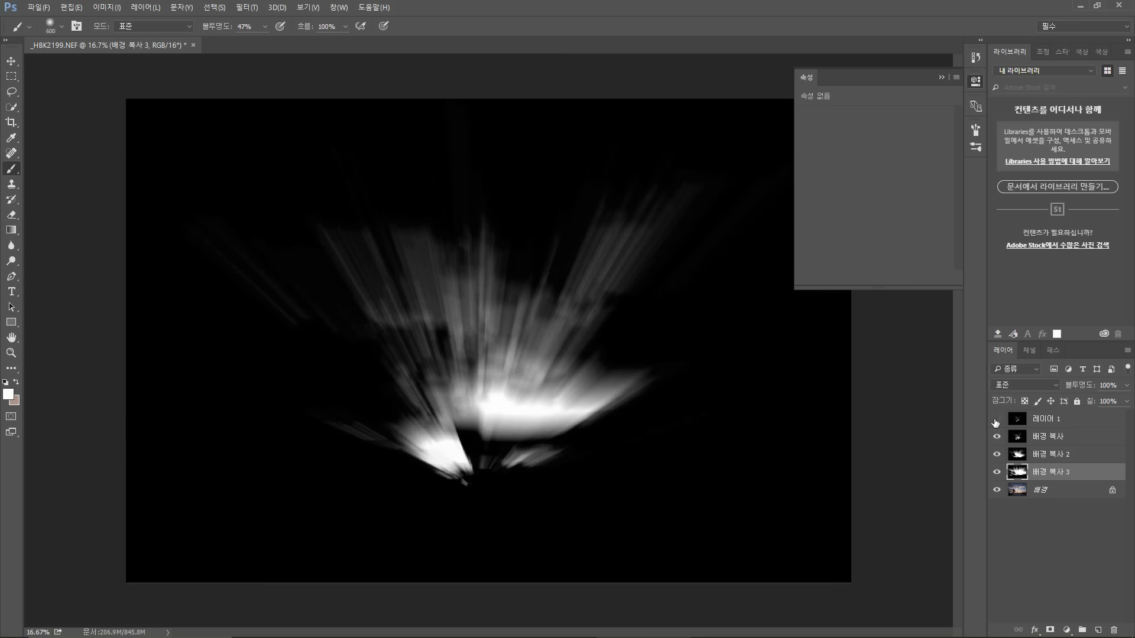
click(997, 418)
click(996, 436)
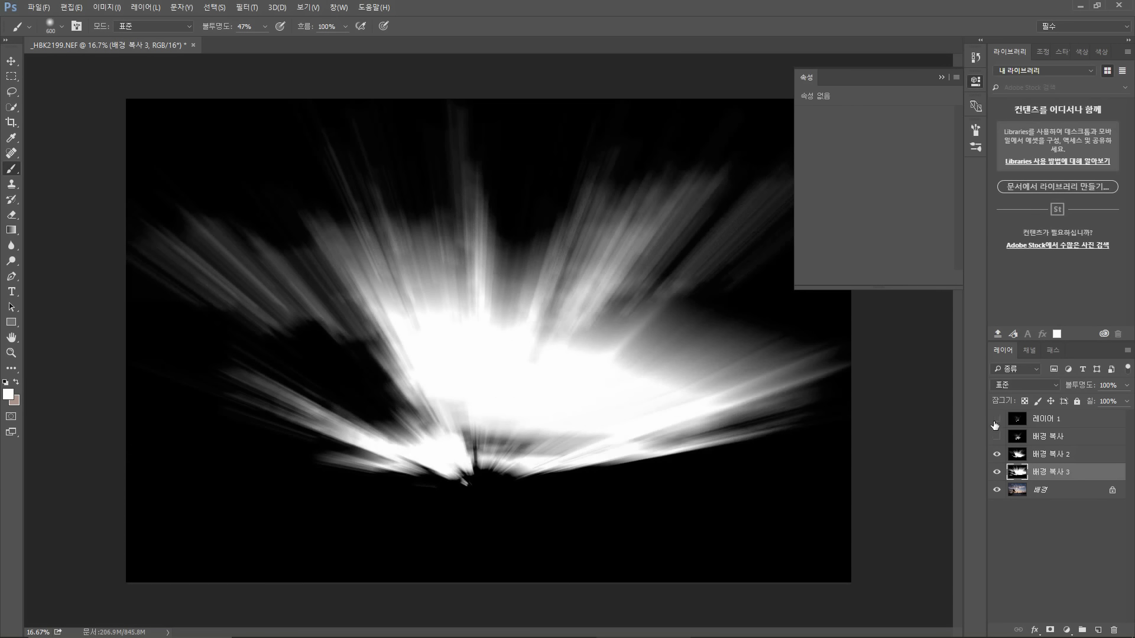
click(997, 419)
click(996, 418)
click(996, 418)
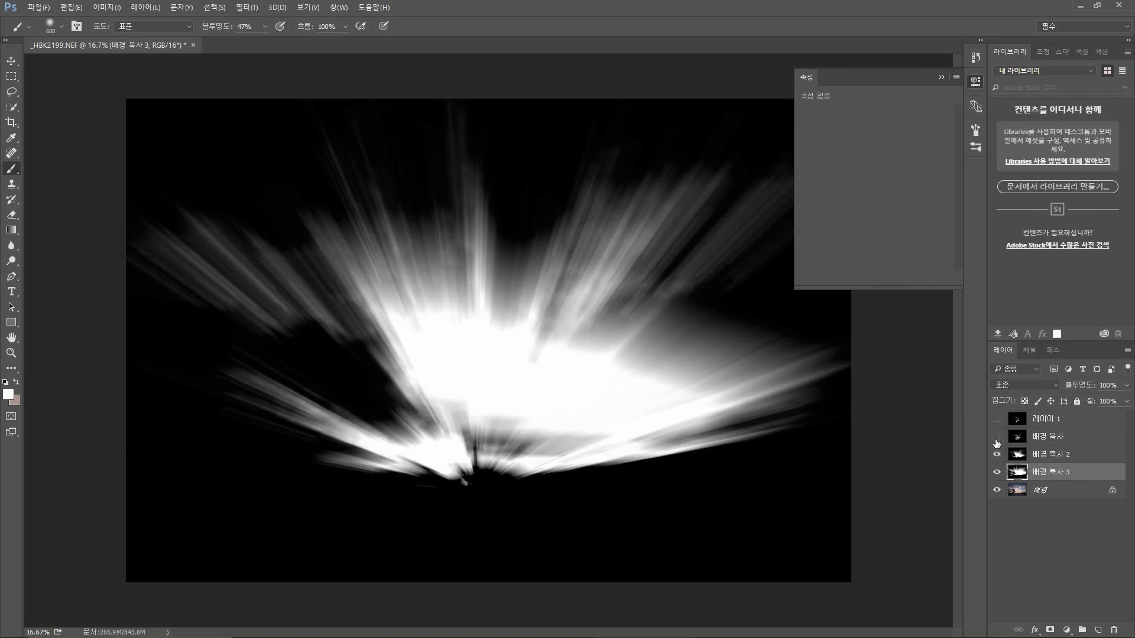
click(997, 436)
click(996, 436)
click(996, 454)
click(997, 472)
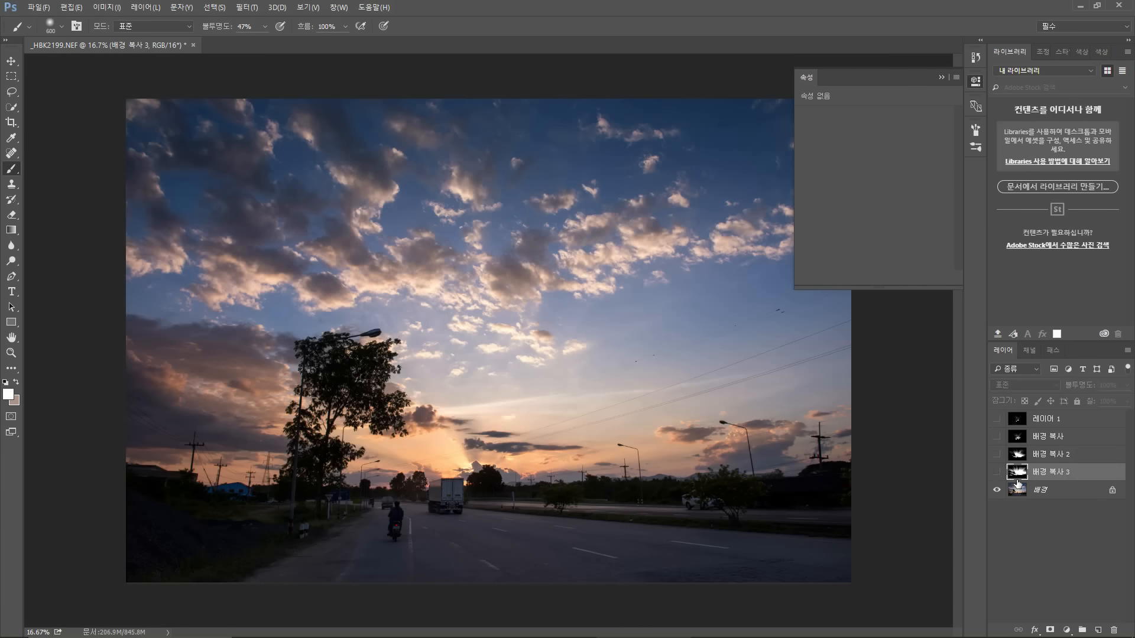
Step: Select Layer 1 and show it together with background copy over the photo
click(1037, 493)
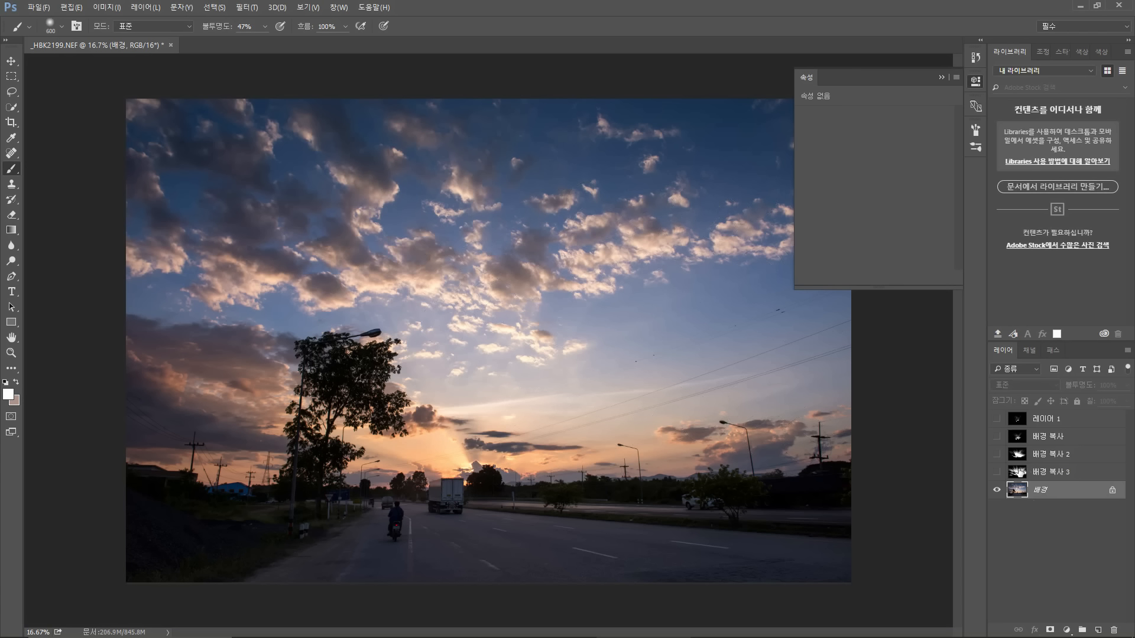
click(1025, 475)
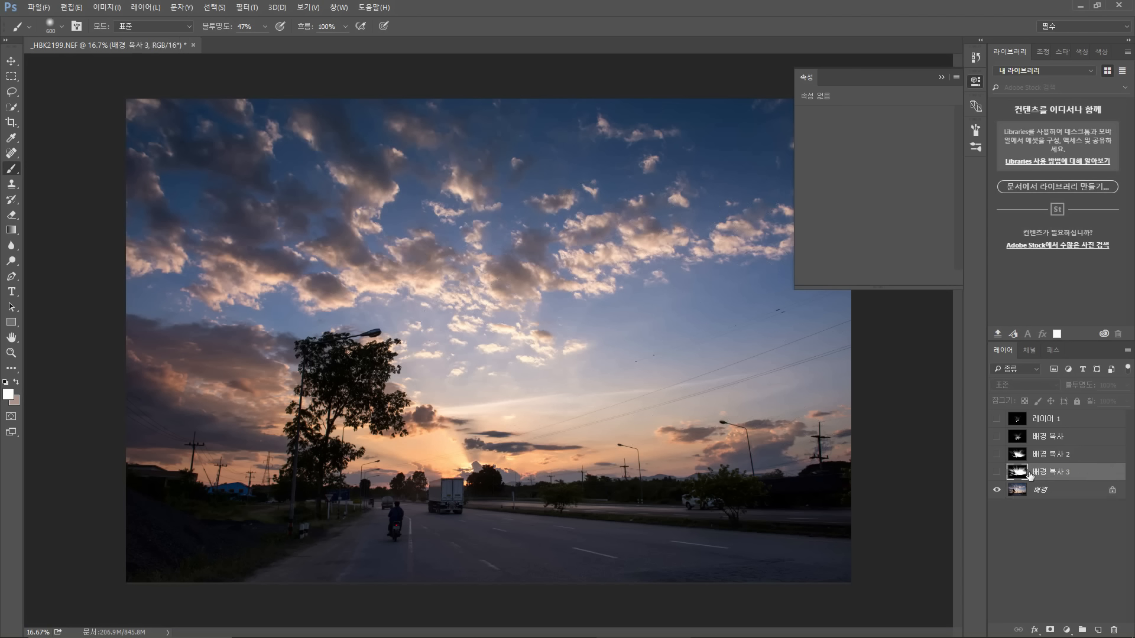
click(1039, 426)
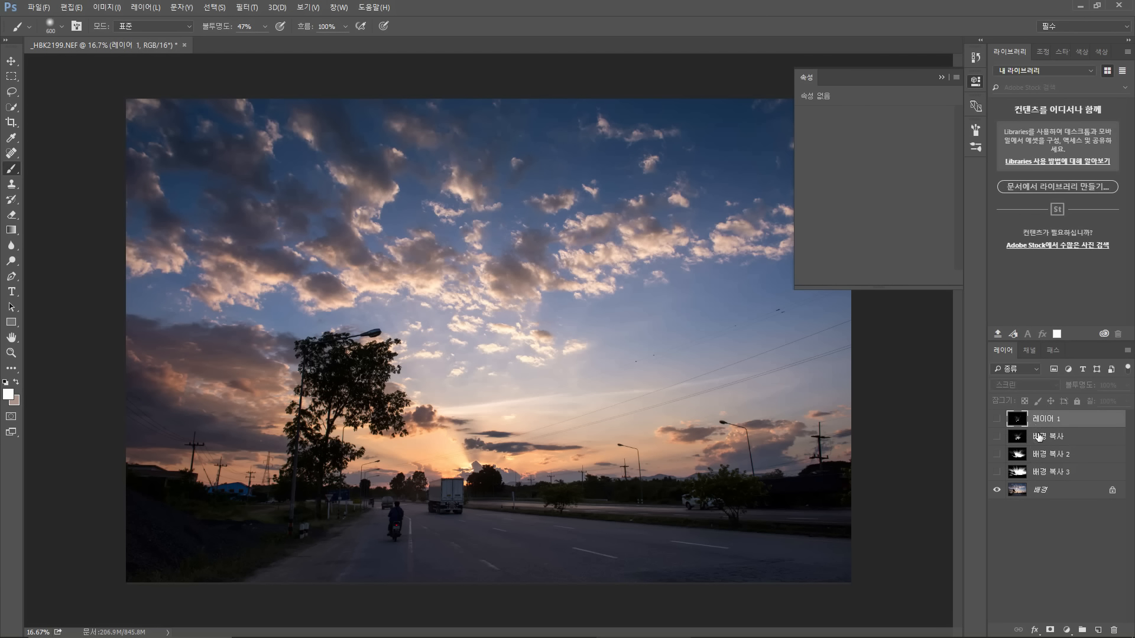
click(996, 436)
click(996, 419)
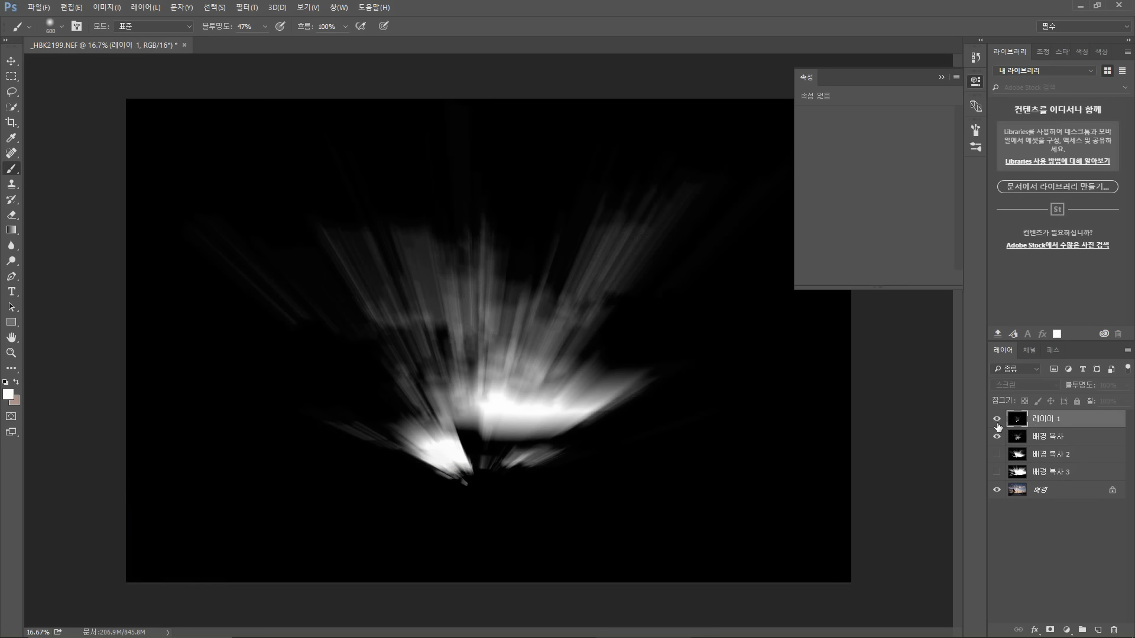
click(997, 423)
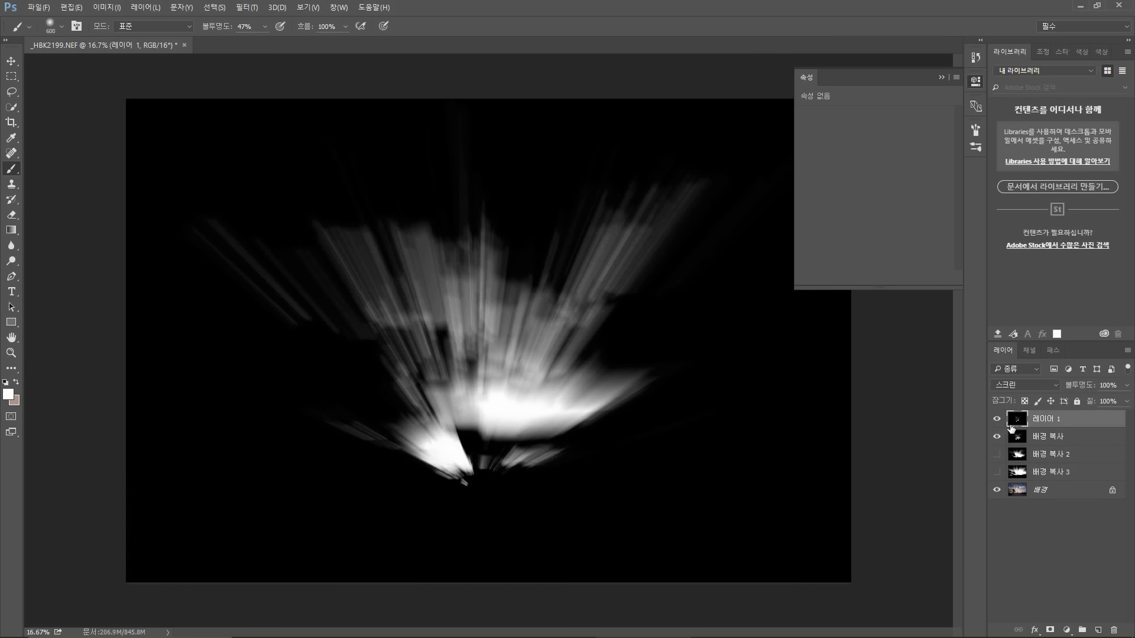
Step: Reselect Screen as Layer 1's blend mode and toggle its visibility to compare the glow
click(1040, 385)
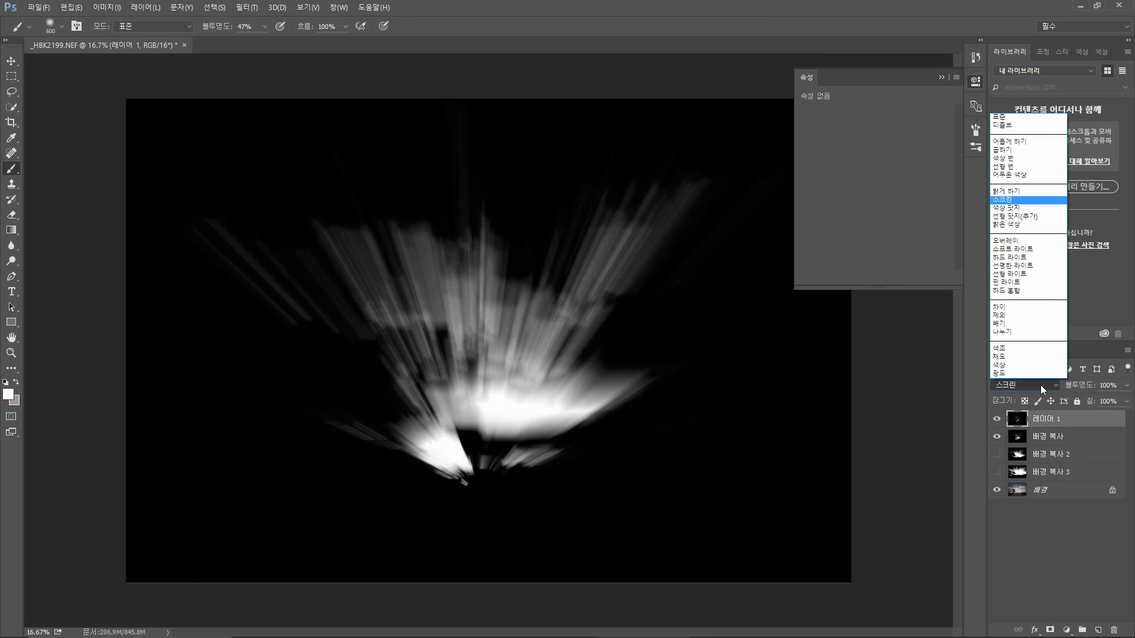
click(1023, 203)
click(997, 421)
click(997, 421)
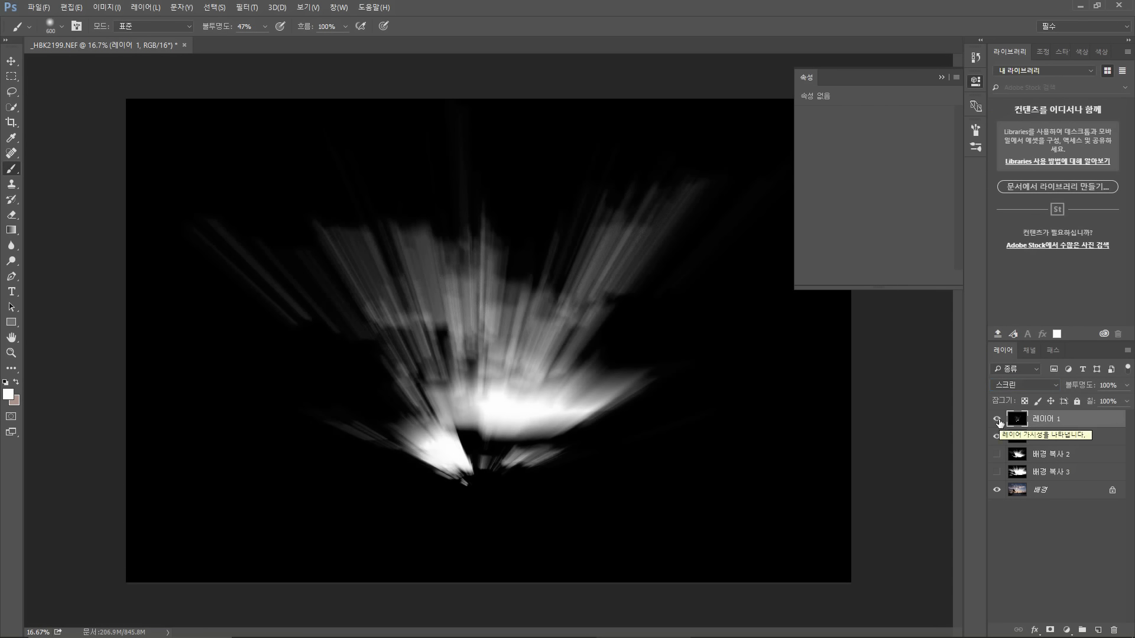
click(997, 421)
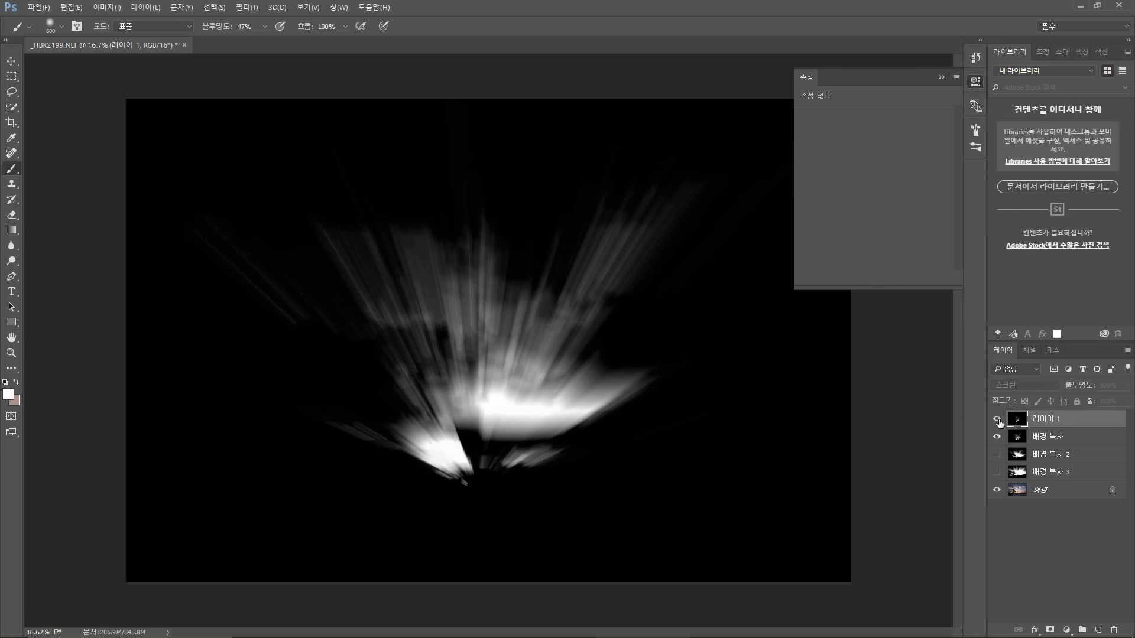
click(997, 420)
click(997, 420)
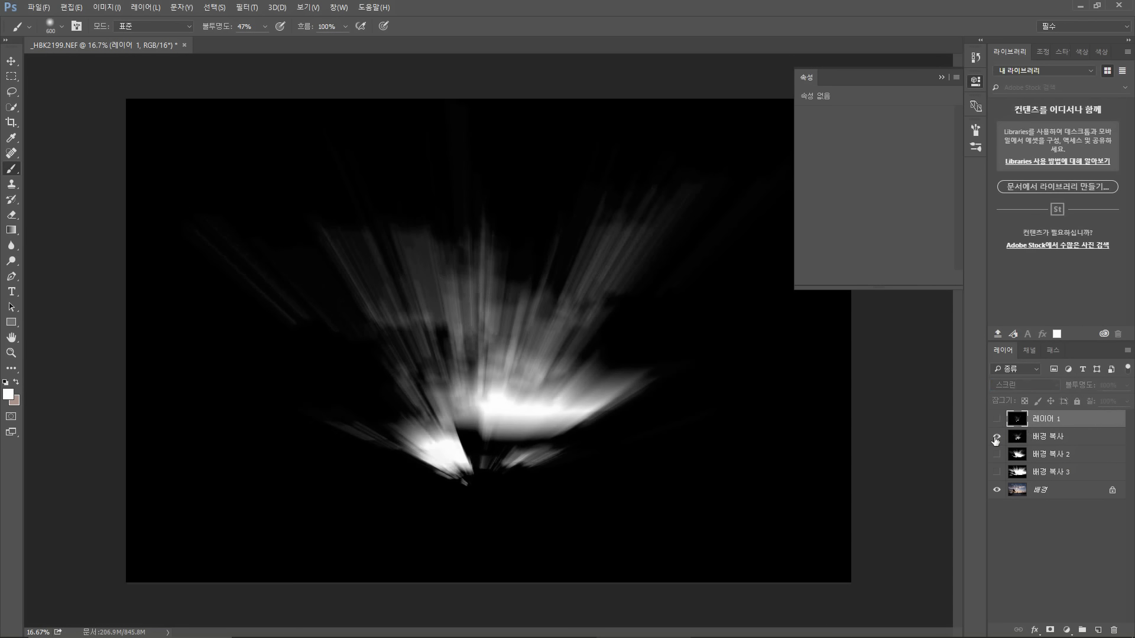
Step: Select background copy and lower its Levels output white point to 176
click(1050, 442)
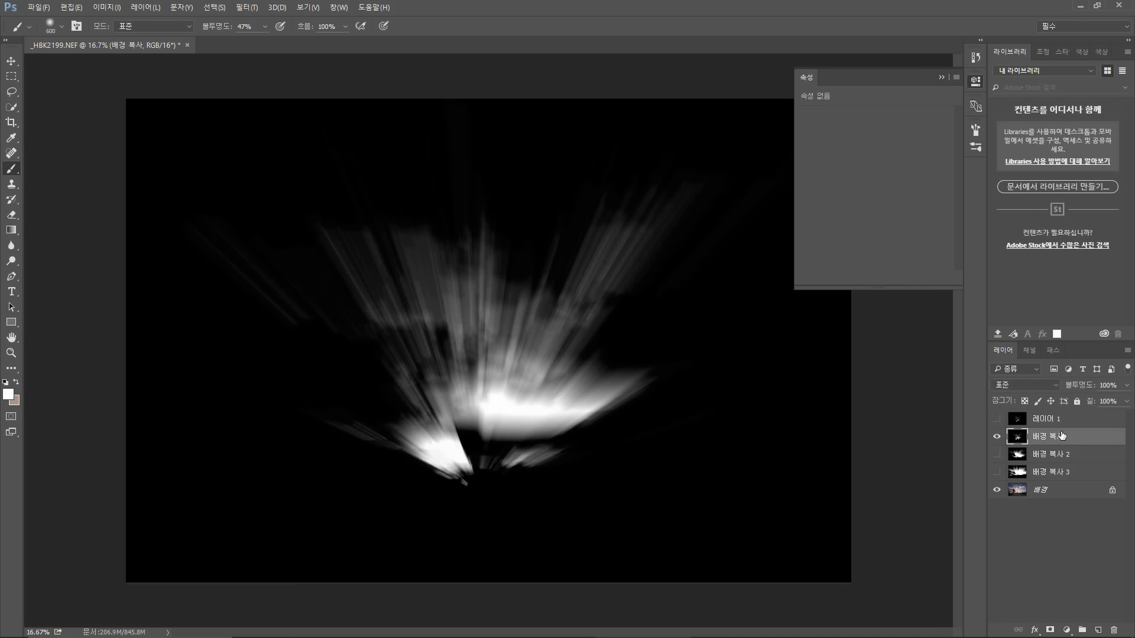
key(ctrl+l)
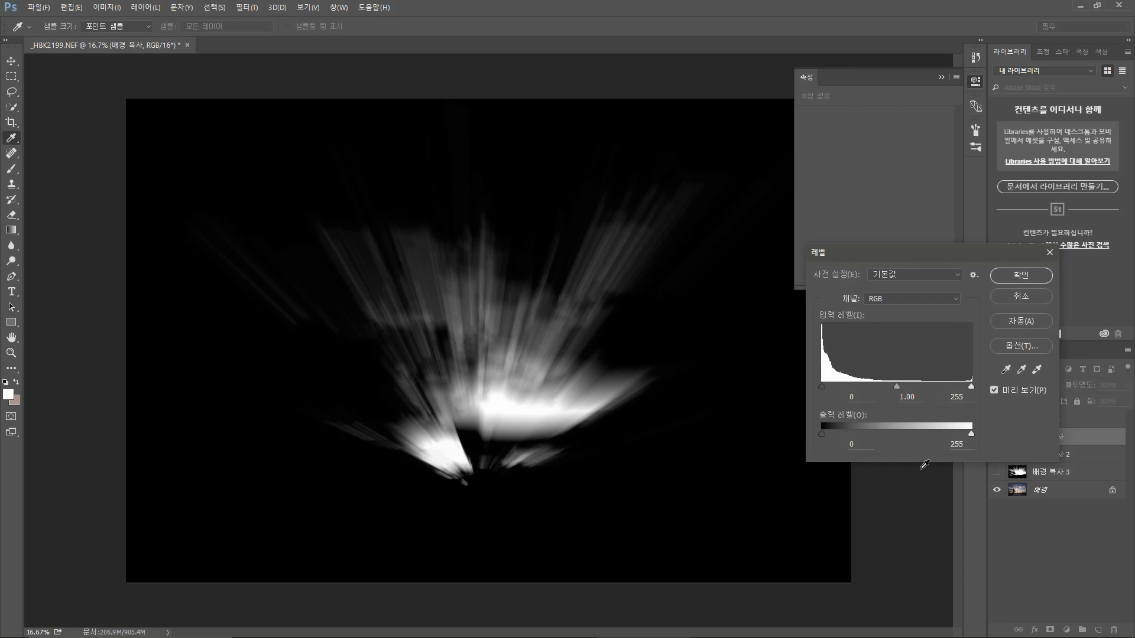
drag(969, 435, 924, 430)
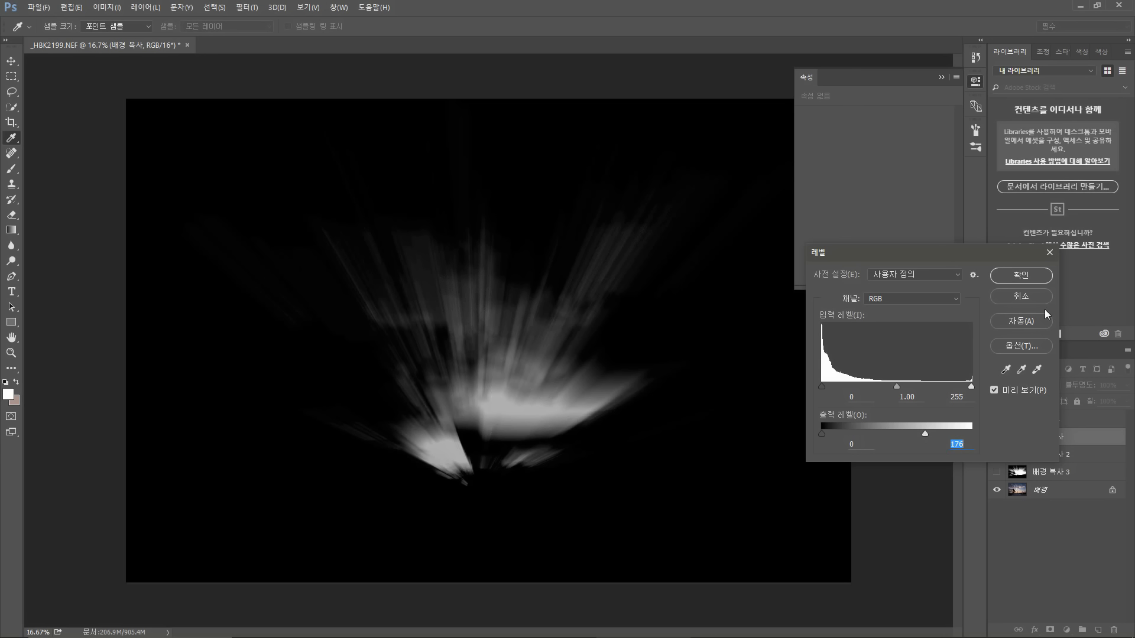
click(1021, 276)
Step: Switch to the Brush tool and select Layer 1 for painting
key(b)
click(1039, 419)
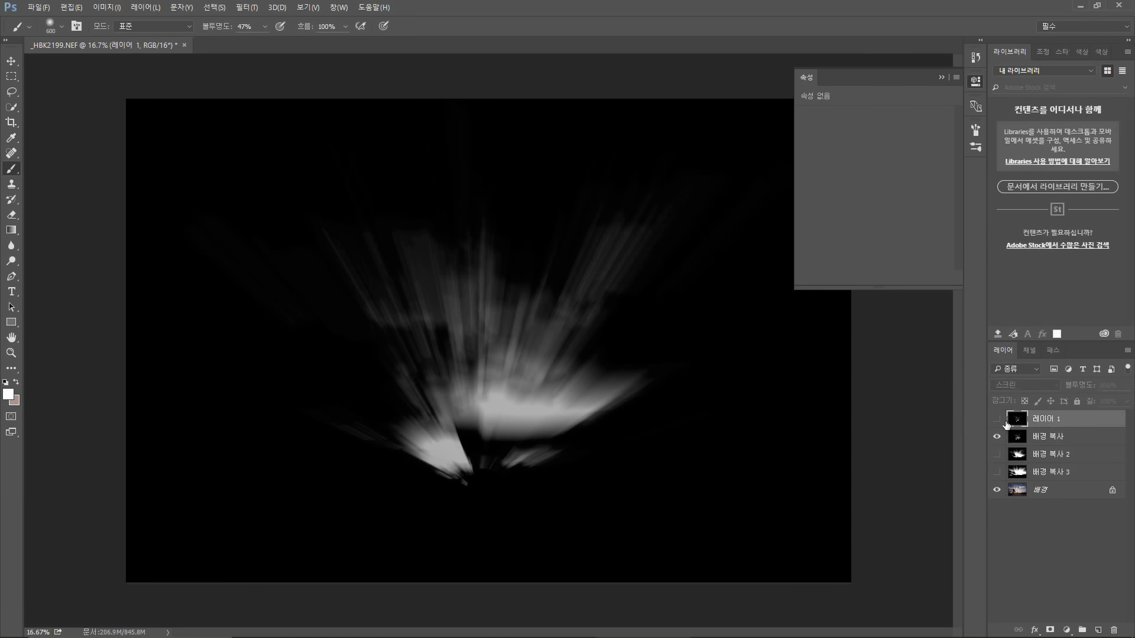
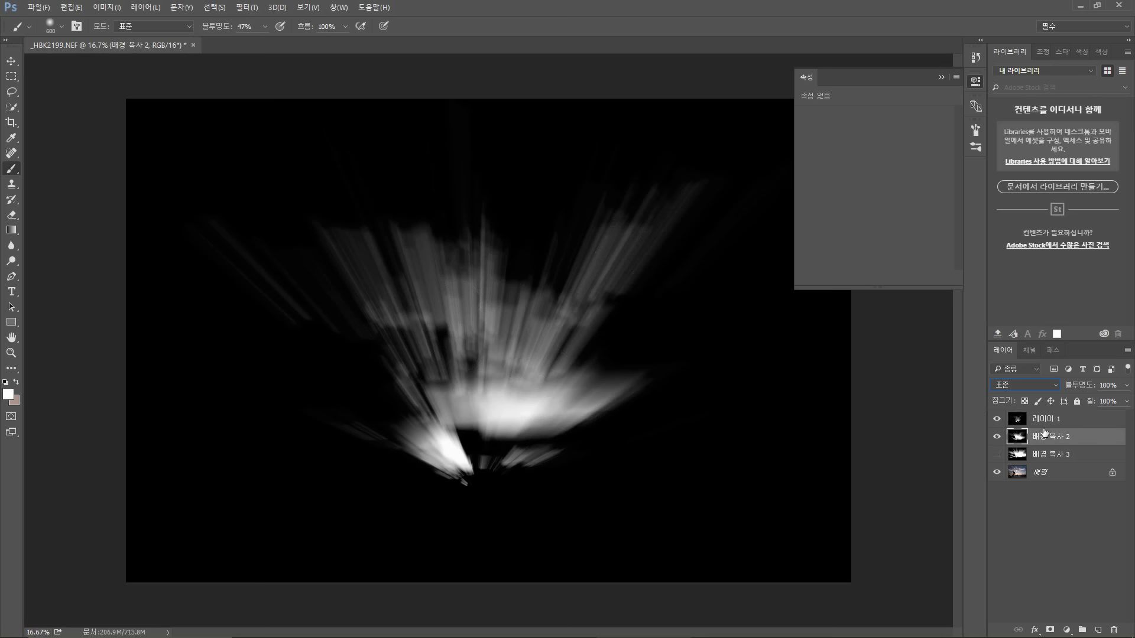
Step: Select Layer 1 and hide it to view background copy 2 on its own
click(1038, 420)
click(997, 419)
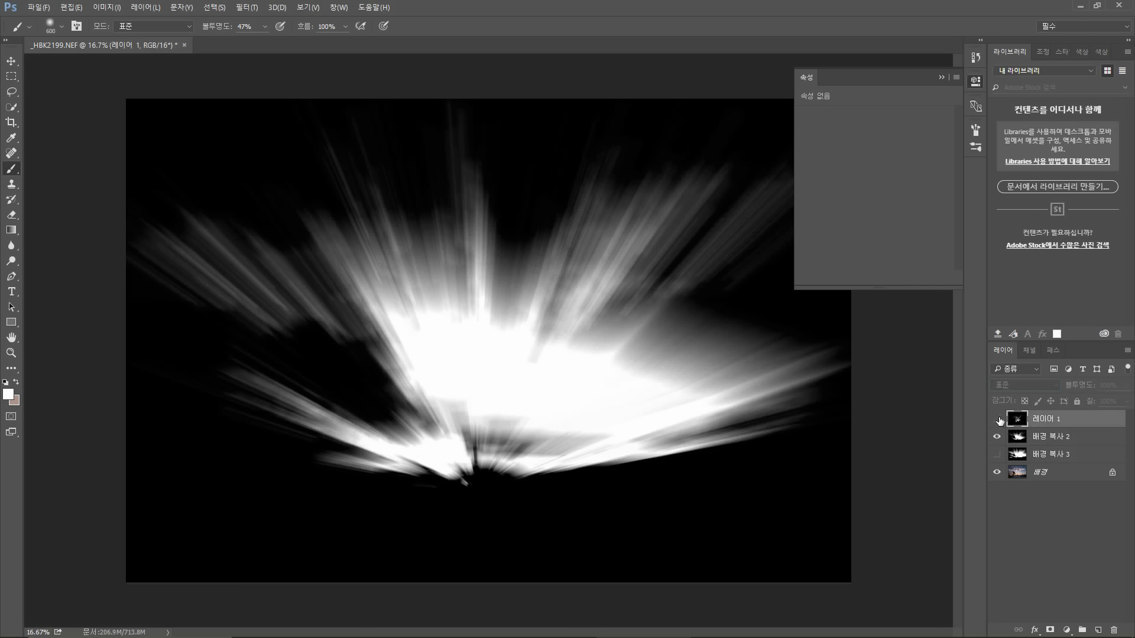
click(997, 419)
click(997, 419)
Step: Select background copy 2 and lower its Levels output white point to 178, returning to the Brush tool
click(1031, 438)
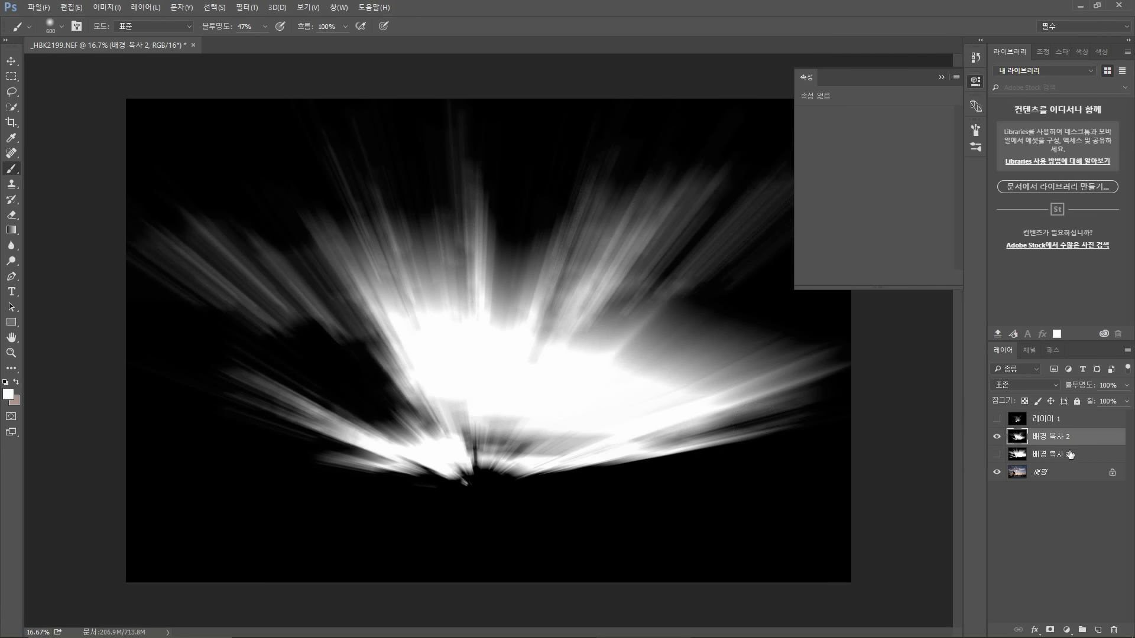
key(ctrl+l)
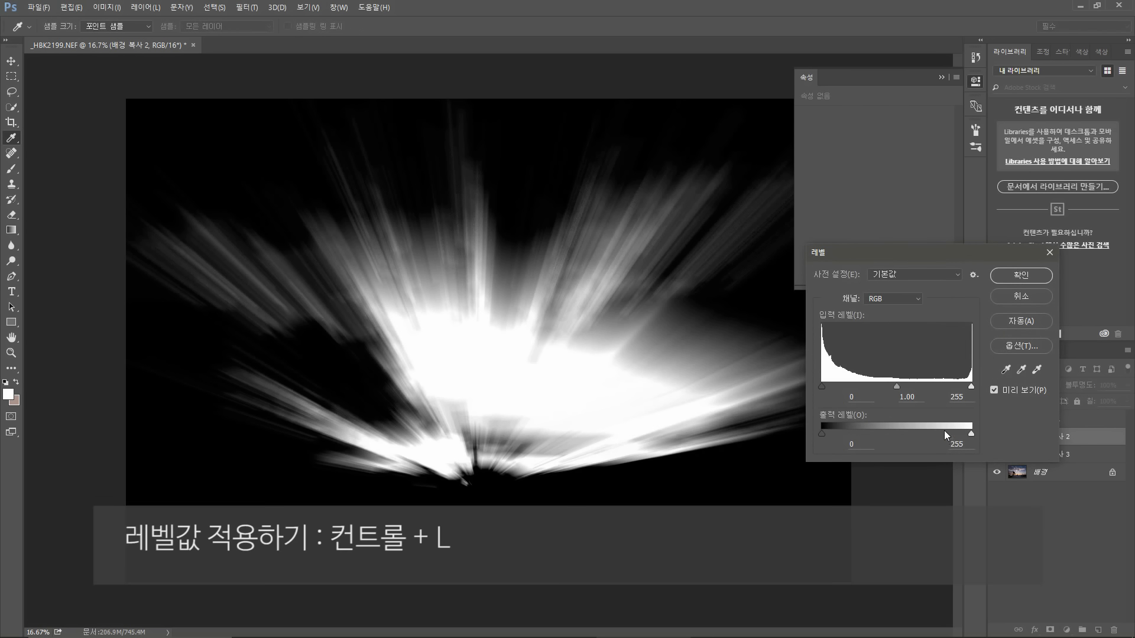
drag(944, 430, 927, 426)
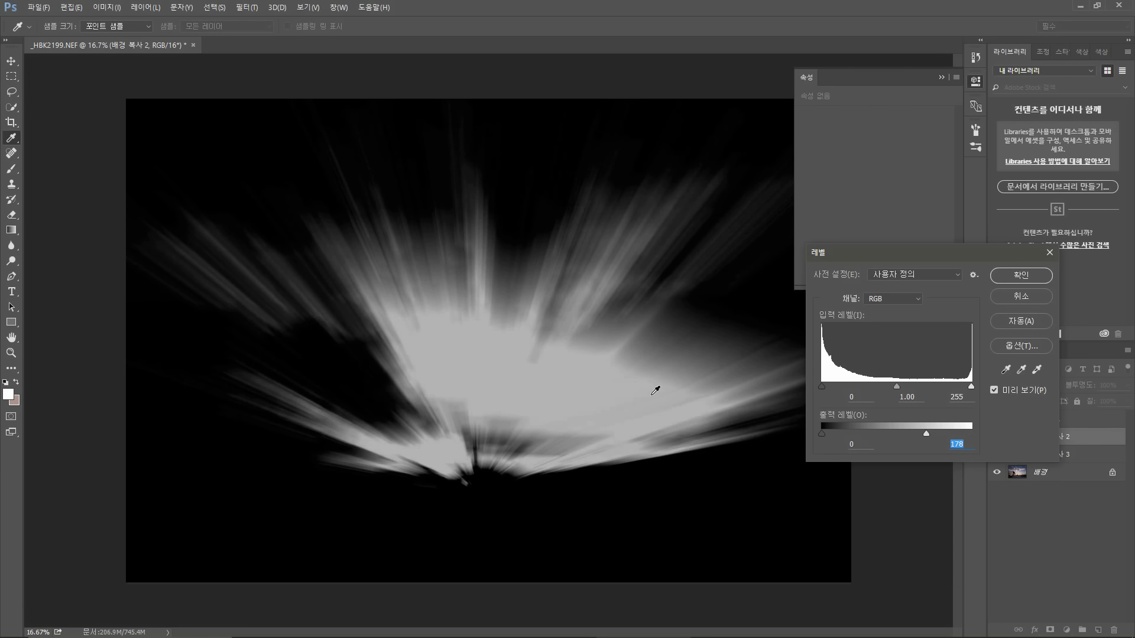
click(1021, 276)
key(b)
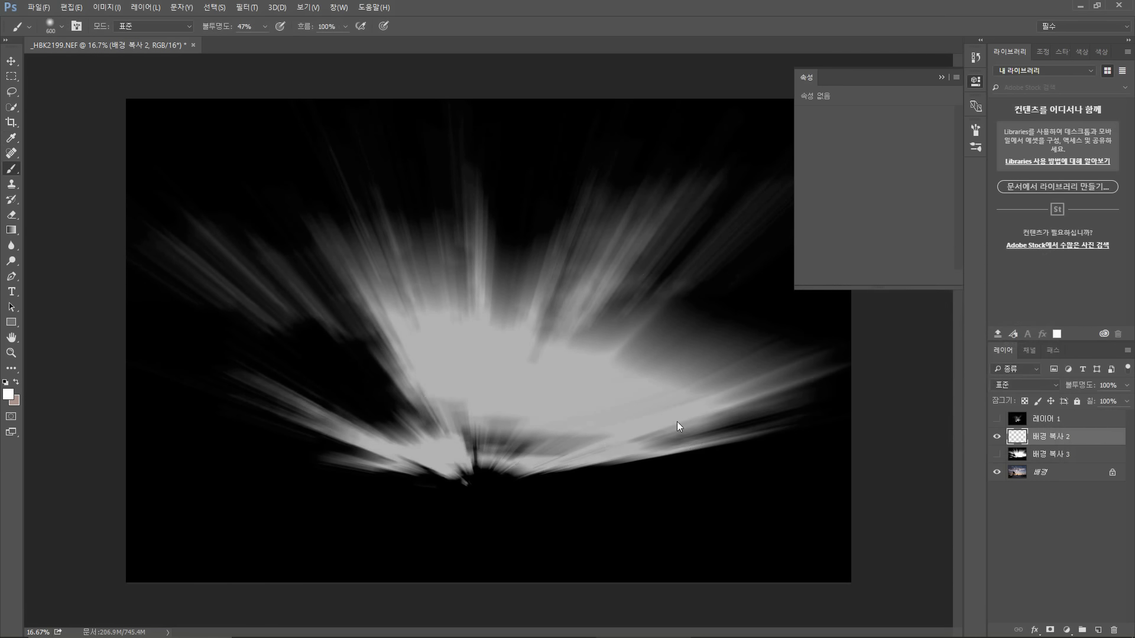
Step: Show and select Layer 1 and set its blend mode to Screen
click(996, 419)
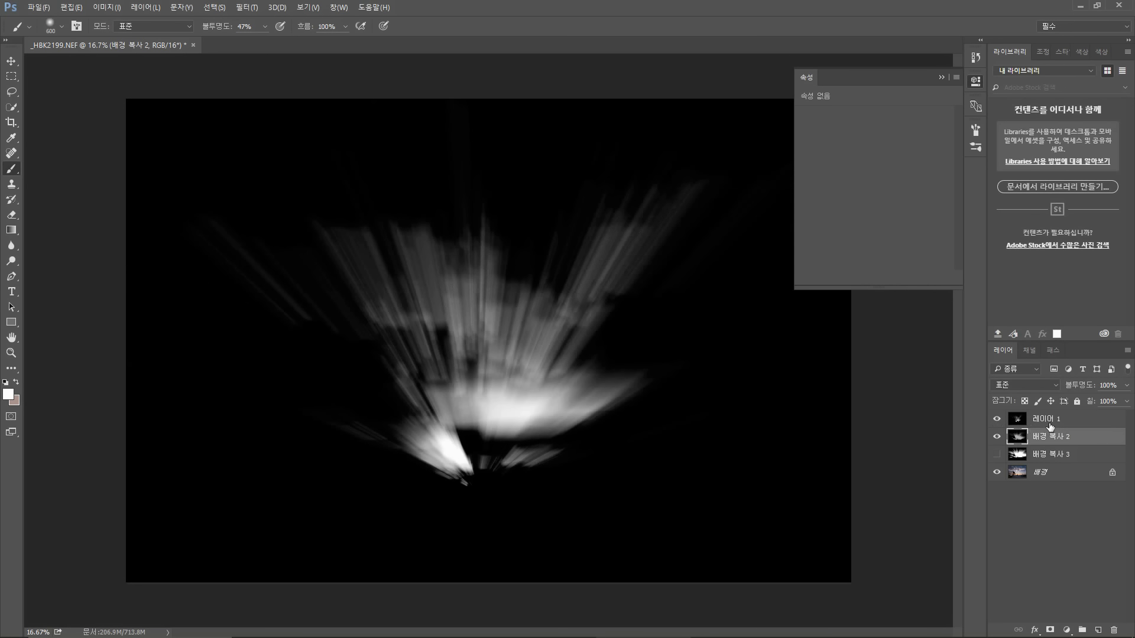
click(1051, 419)
click(1047, 385)
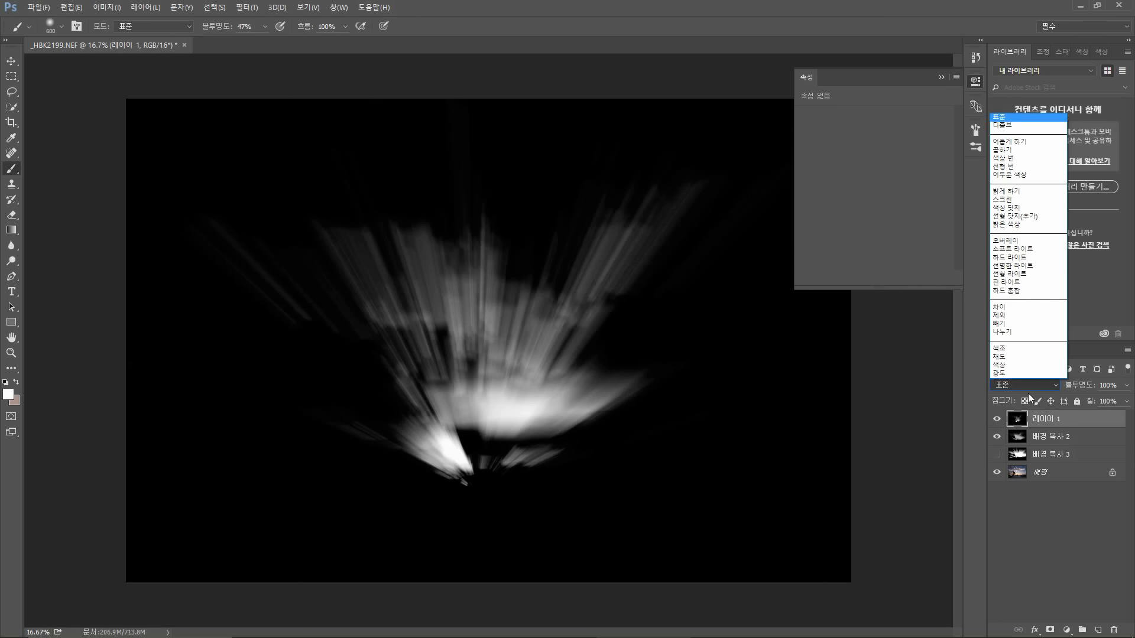
click(1026, 200)
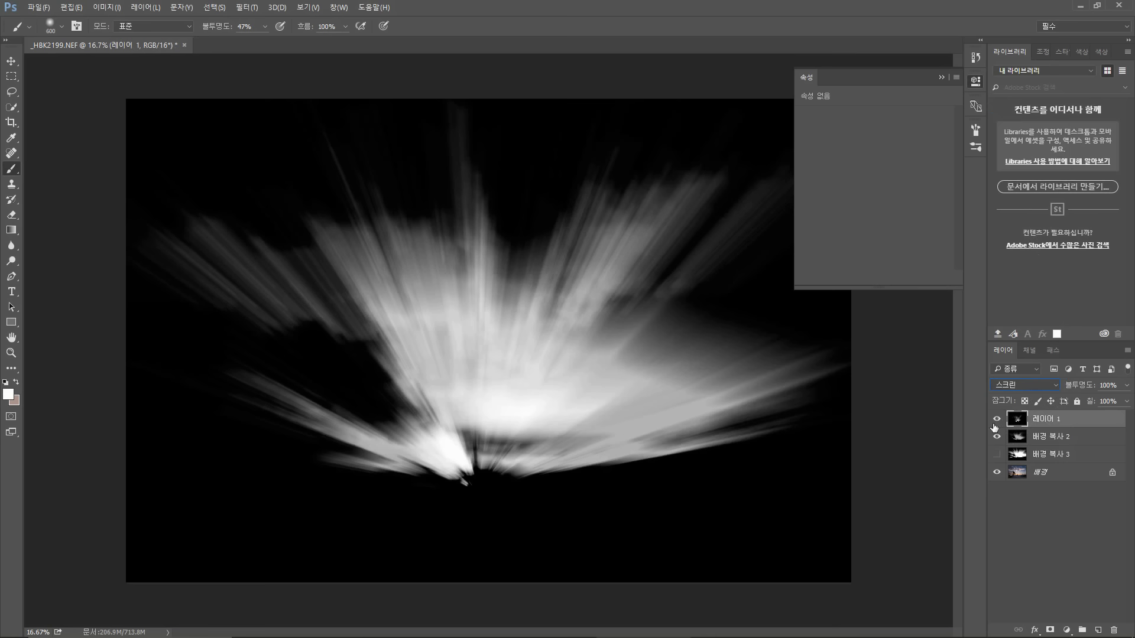
Step: Toggle Layer 1's visibility repeatedly to compare the screened glow
click(996, 421)
click(995, 421)
click(996, 421)
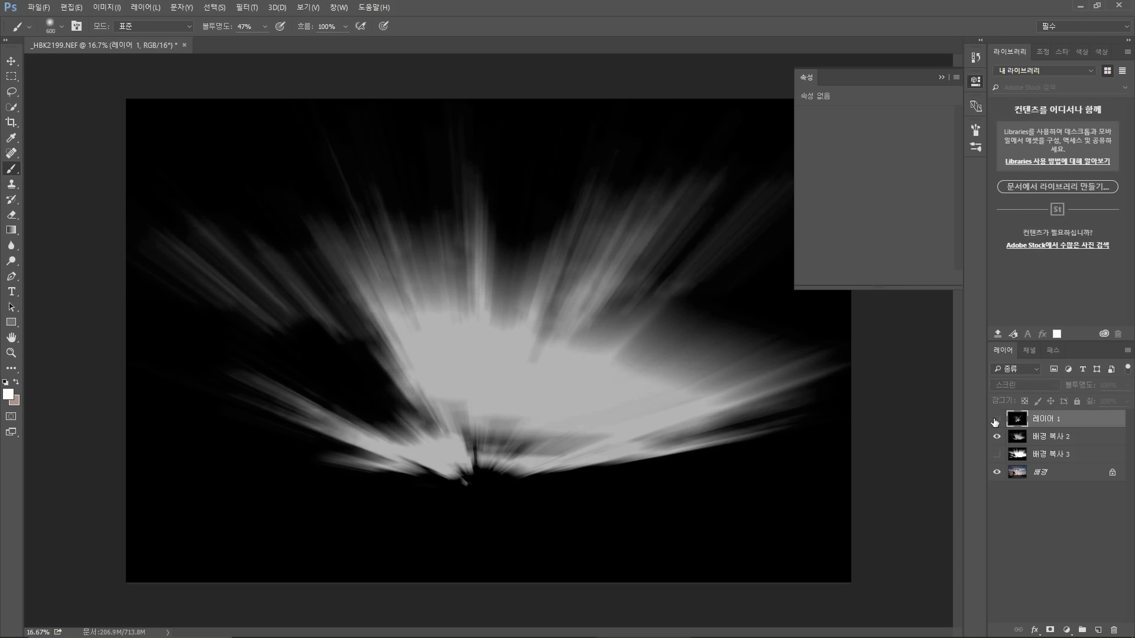
click(995, 419)
click(995, 420)
click(996, 420)
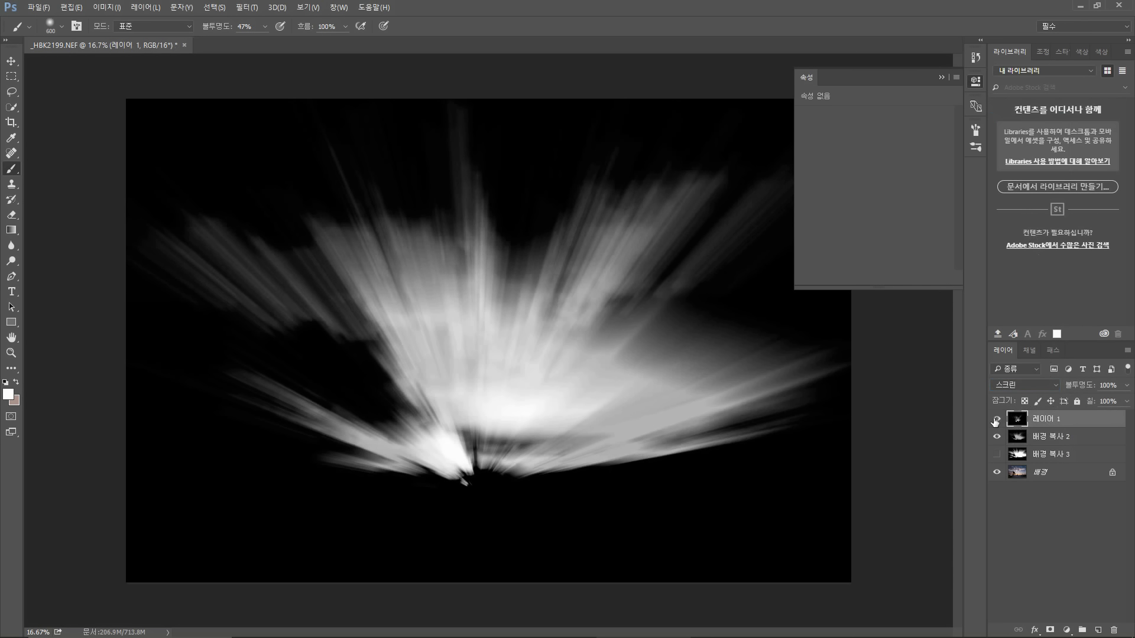
Step: Select Layer 1 together with background copy 2 and merge them into one layer
shift+click(1047, 438)
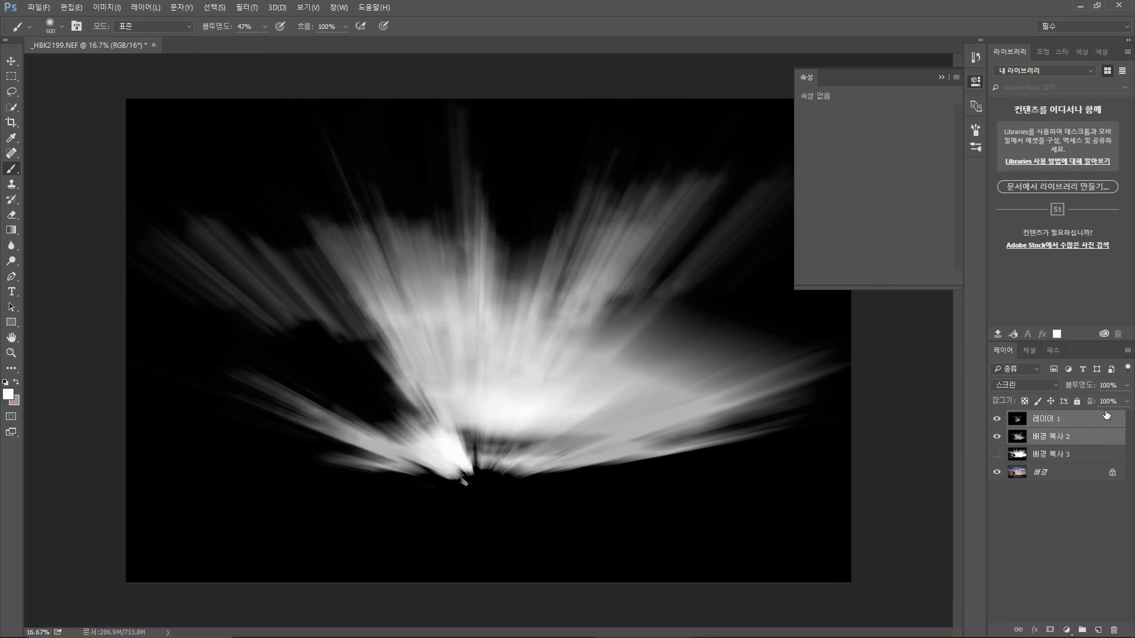
click(1127, 352)
click(1058, 561)
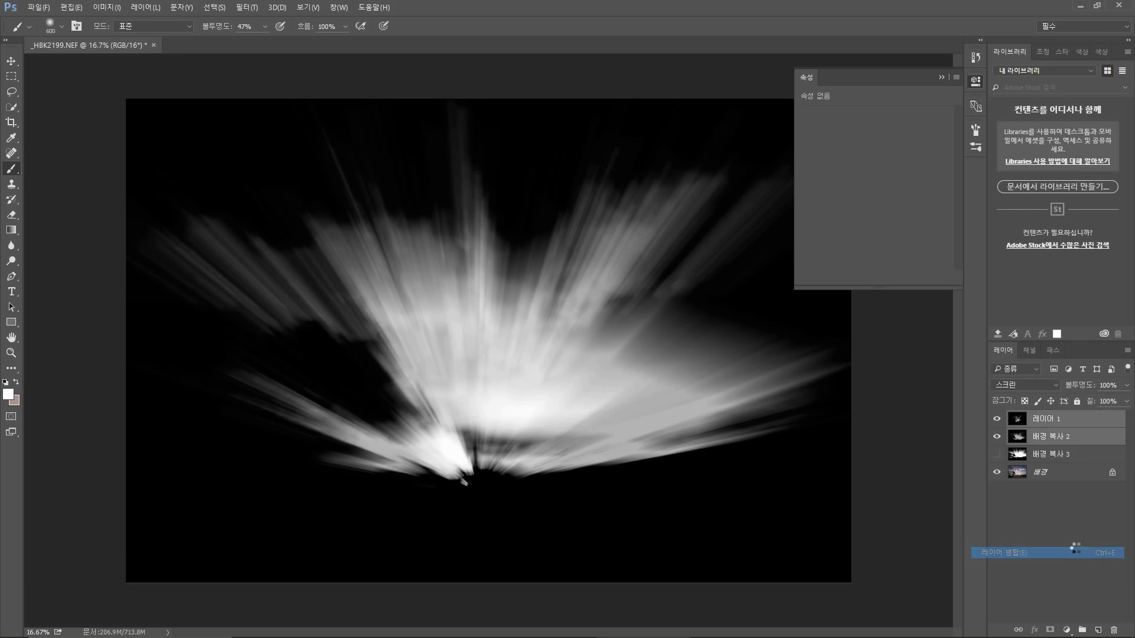
Step: Show background copy 3 alone and lower its Levels output white point to 177
click(1049, 436)
click(997, 436)
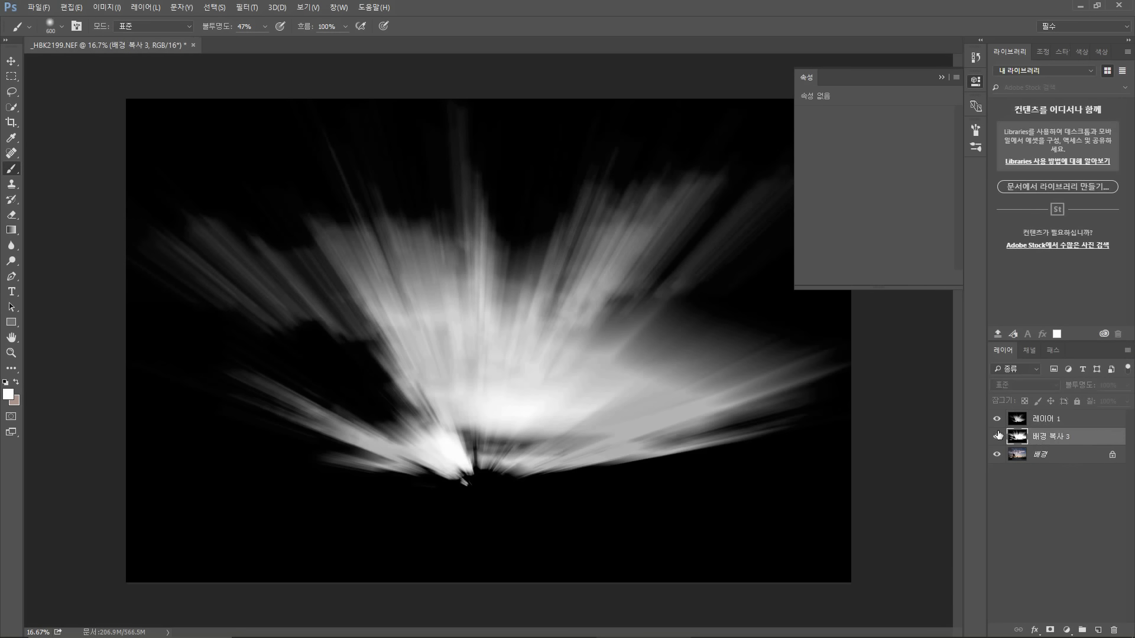
click(996, 418)
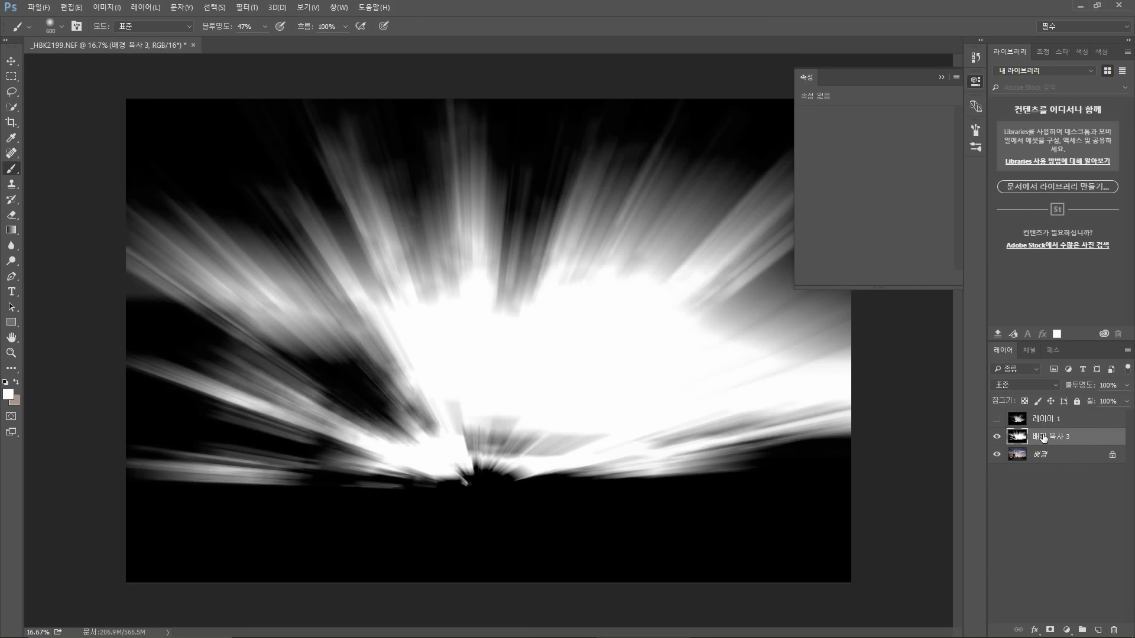
key(ctrl+l)
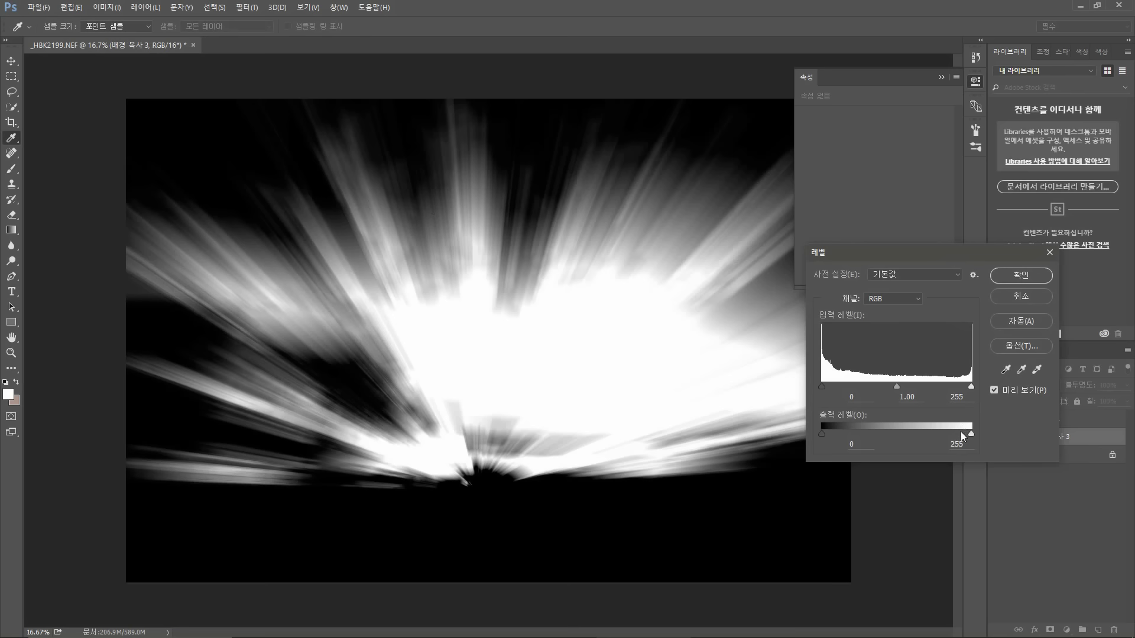
drag(959, 432, 925, 433)
click(1010, 278)
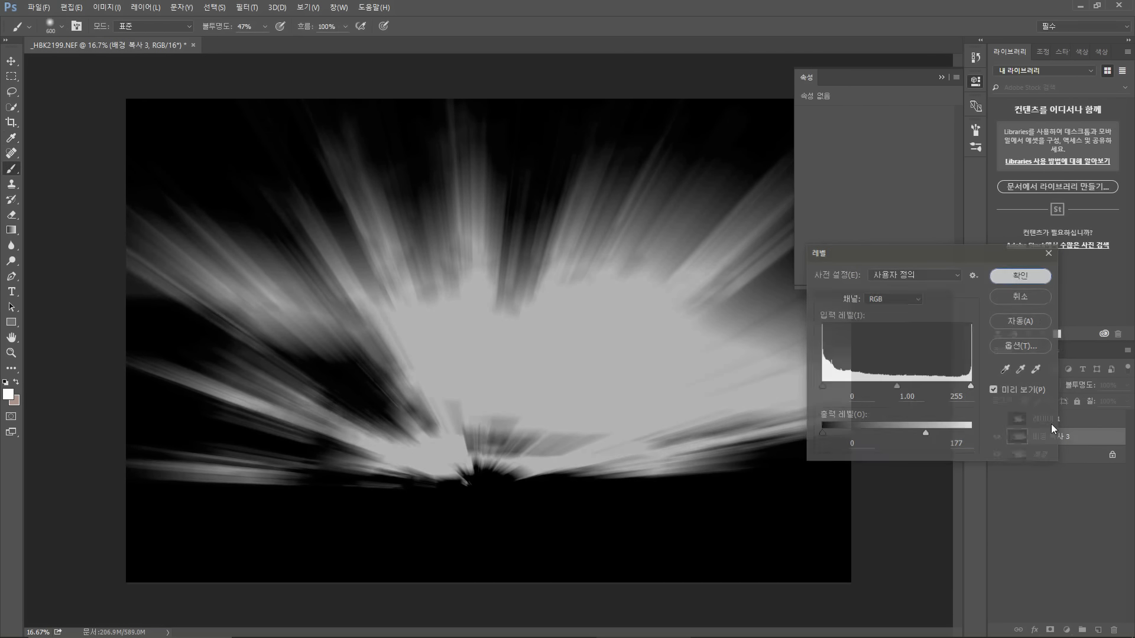
Step: Show and select Layer 1 again and set its blend mode to Screen
click(1054, 417)
click(996, 418)
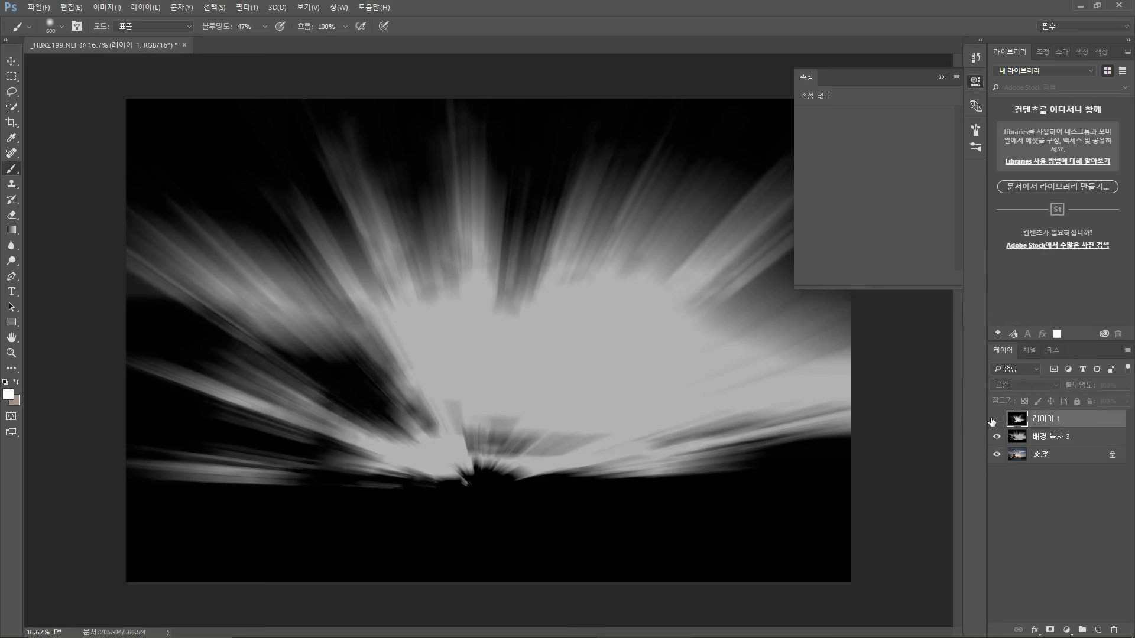
click(1028, 385)
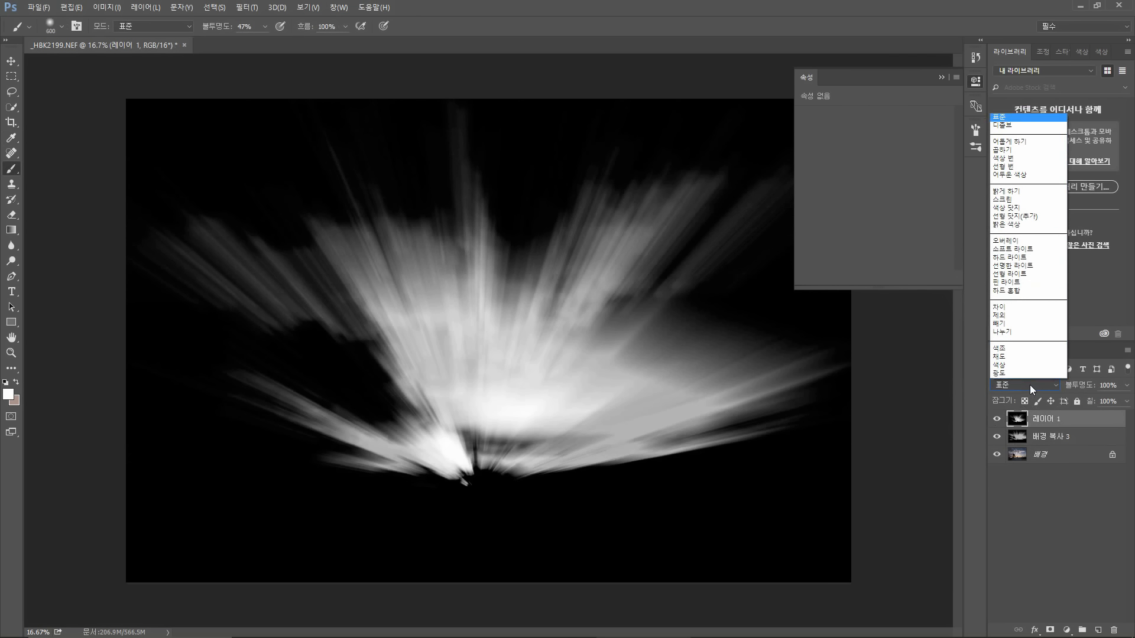
click(1020, 201)
Step: Toggle Layer 1's visibility repeatedly to compare the combined rays
click(998, 420)
click(998, 420)
click(998, 419)
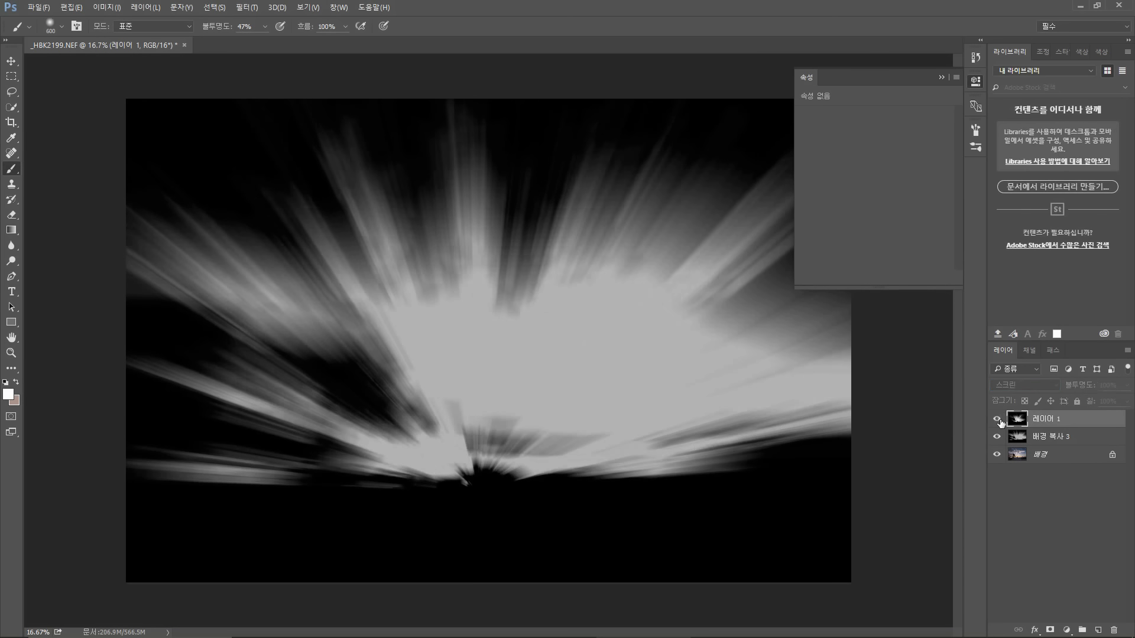
click(998, 419)
click(998, 419)
click(998, 420)
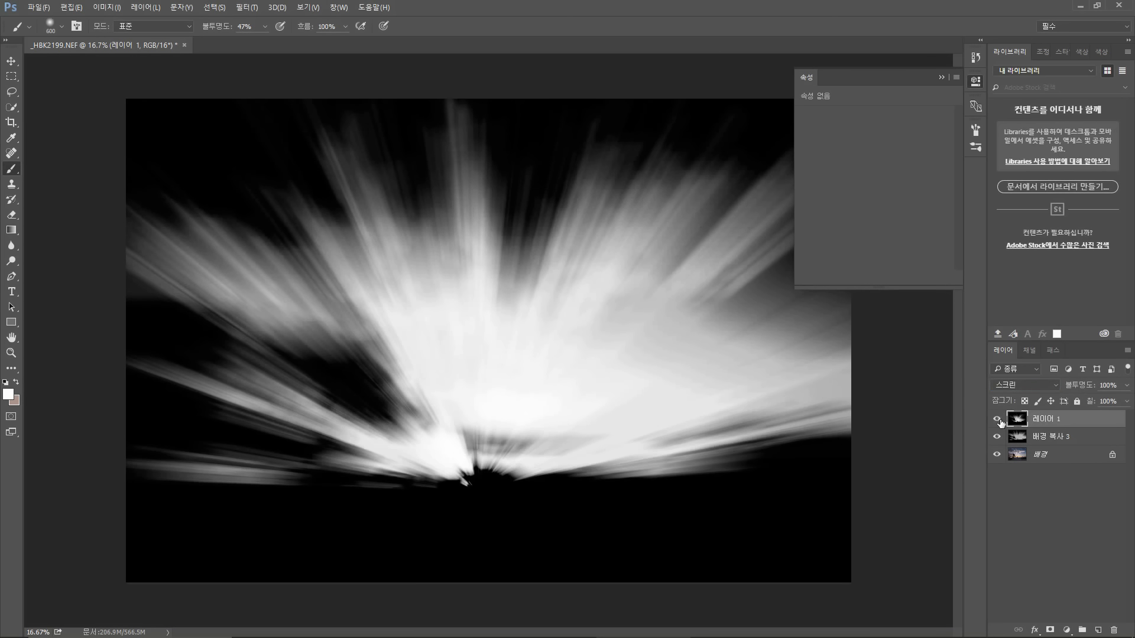
Step: Select Layer 1 together with background copy 3 and merge them into one layer
ctrl+click(1066, 437)
click(1038, 374)
click(1040, 366)
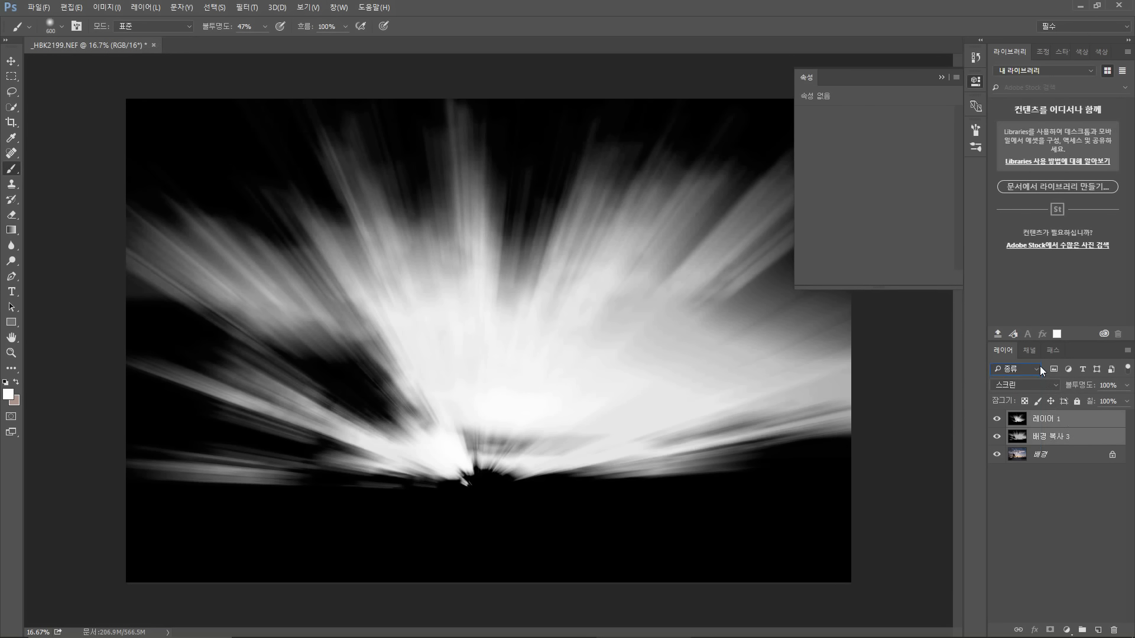
click(1126, 349)
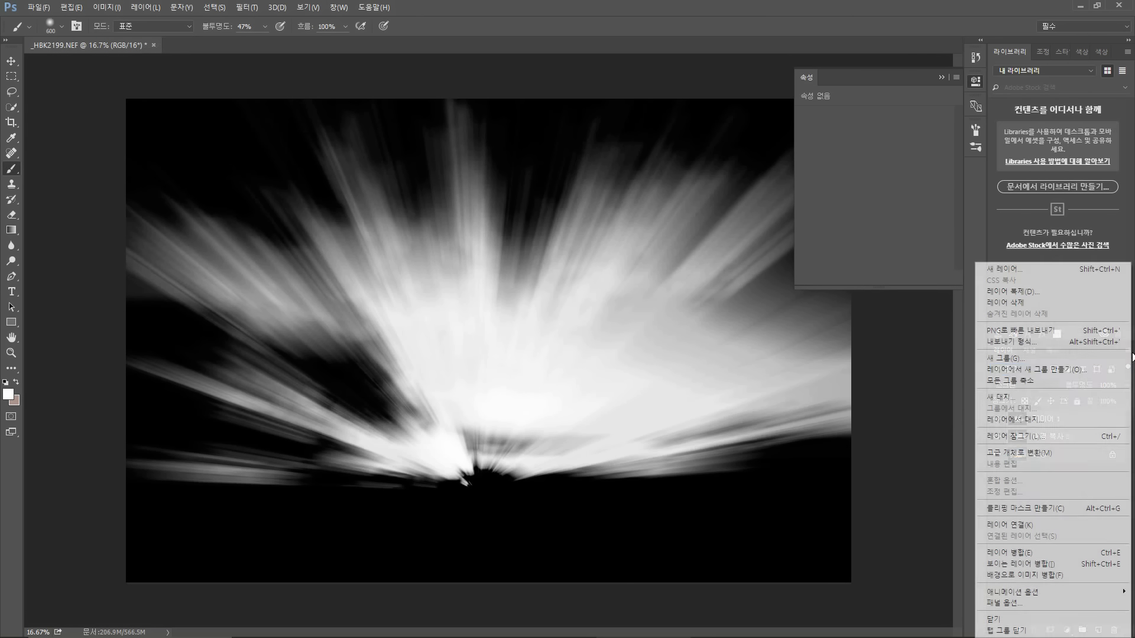
click(1053, 552)
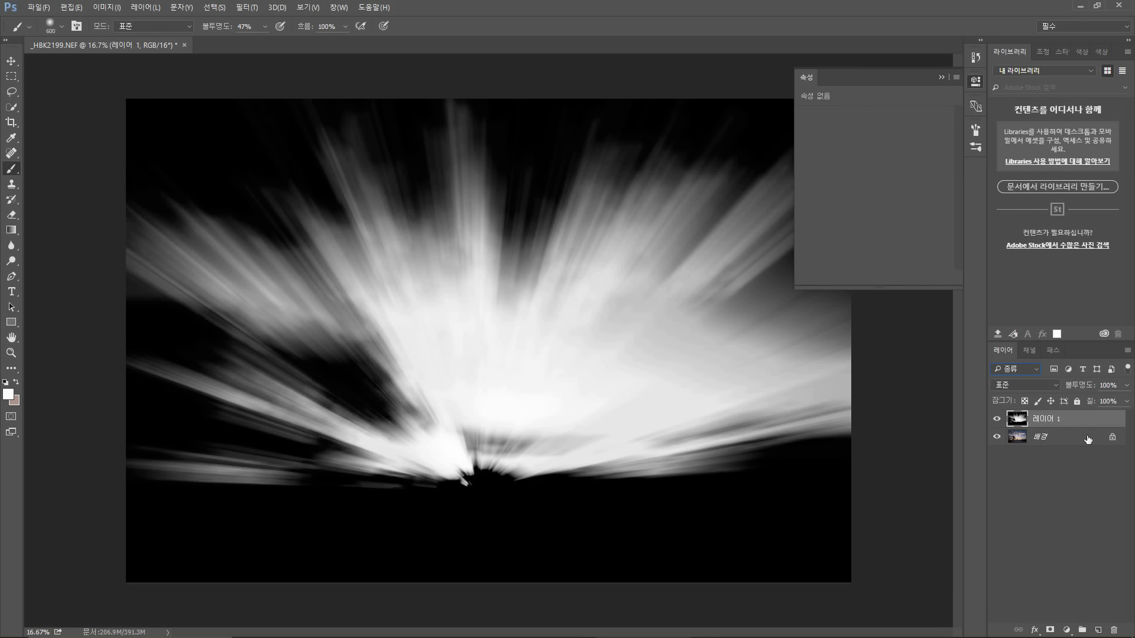
Step: Set the merged light-ray layer's blend mode to Screen and toggle it to compare with the photo
click(1030, 381)
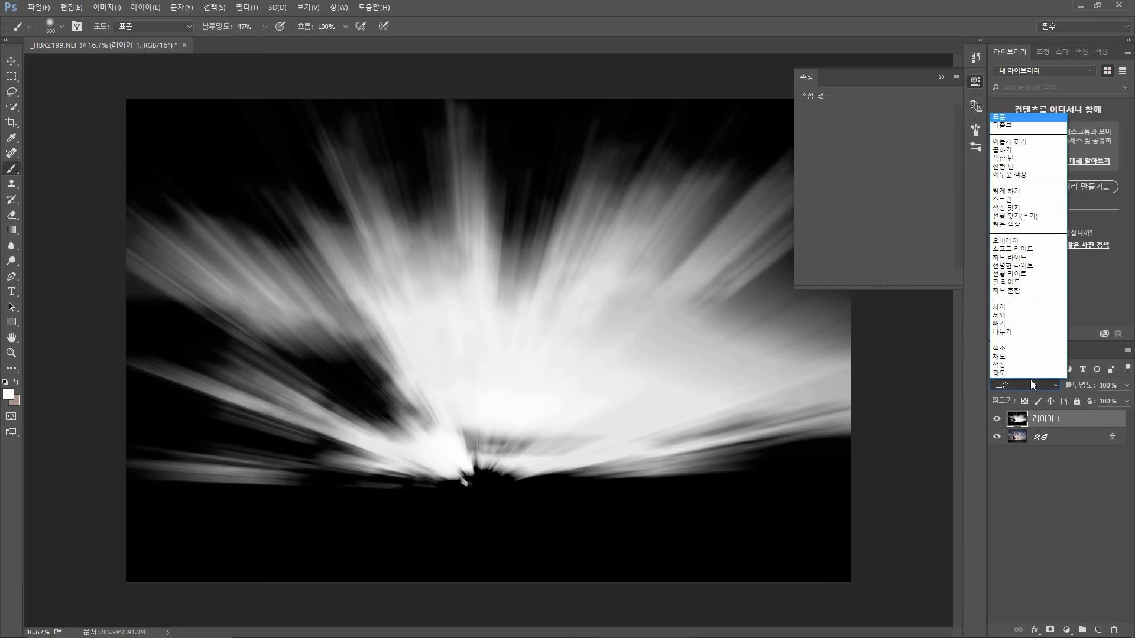
click(1020, 197)
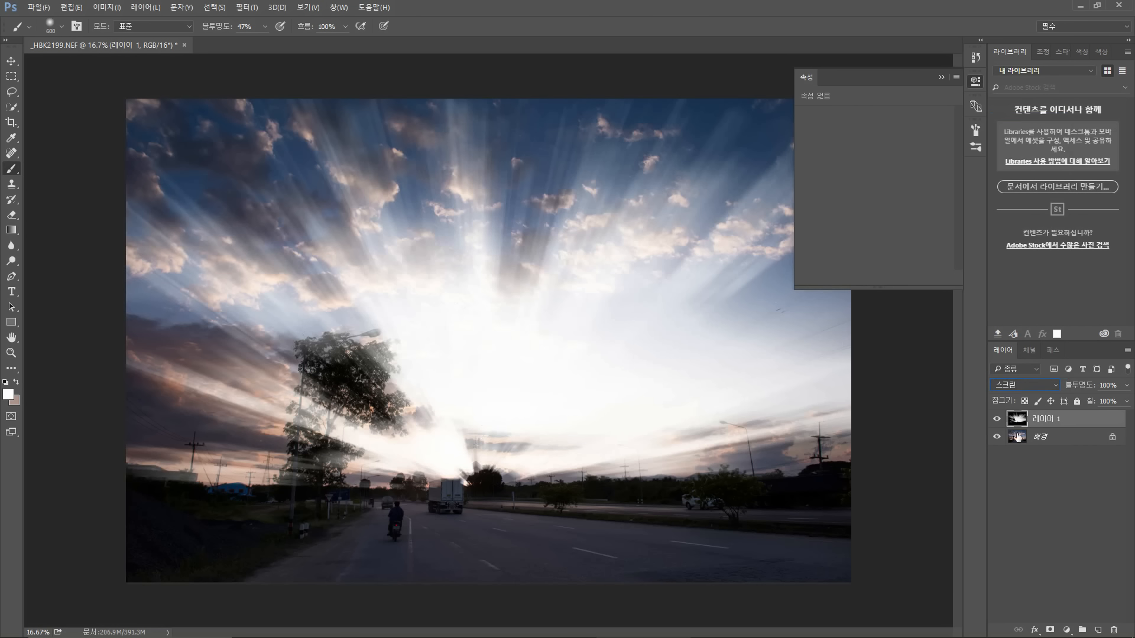
click(997, 419)
click(998, 421)
click(997, 420)
click(997, 421)
click(999, 422)
click(1000, 423)
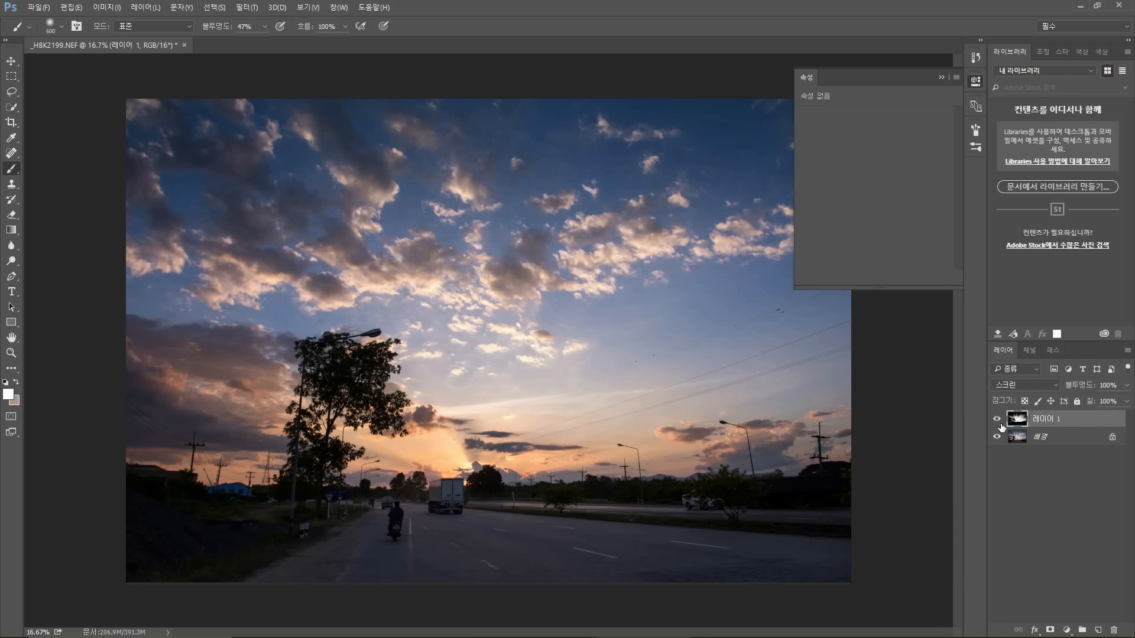
click(1000, 423)
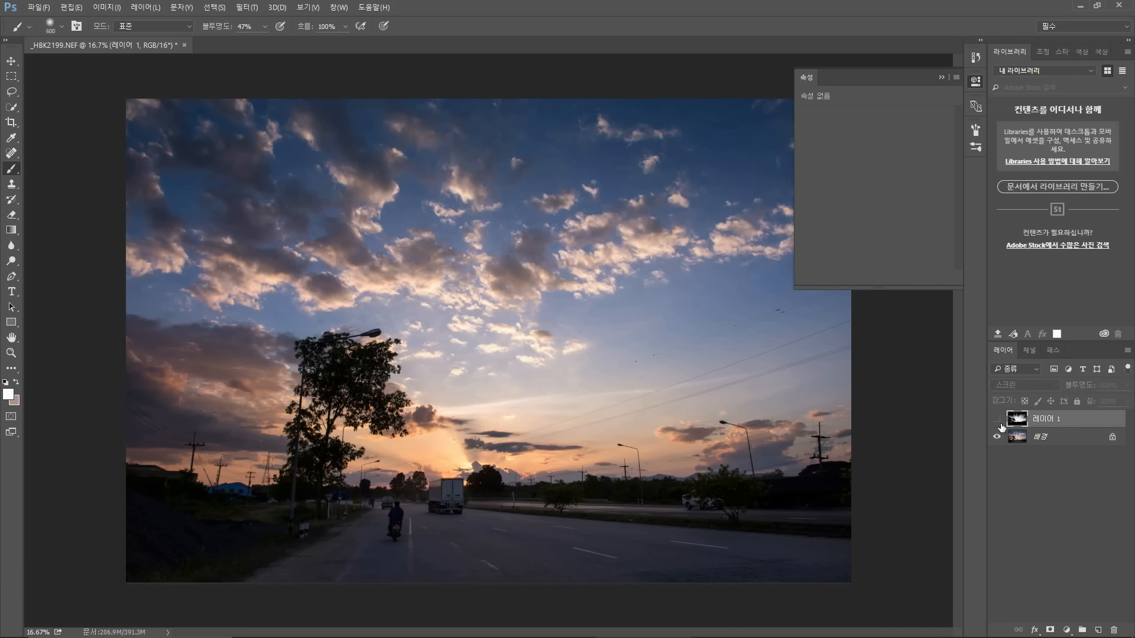
click(1000, 423)
Step: Reselect the light-ray layer and change its blend mode to Soft Light
click(1035, 442)
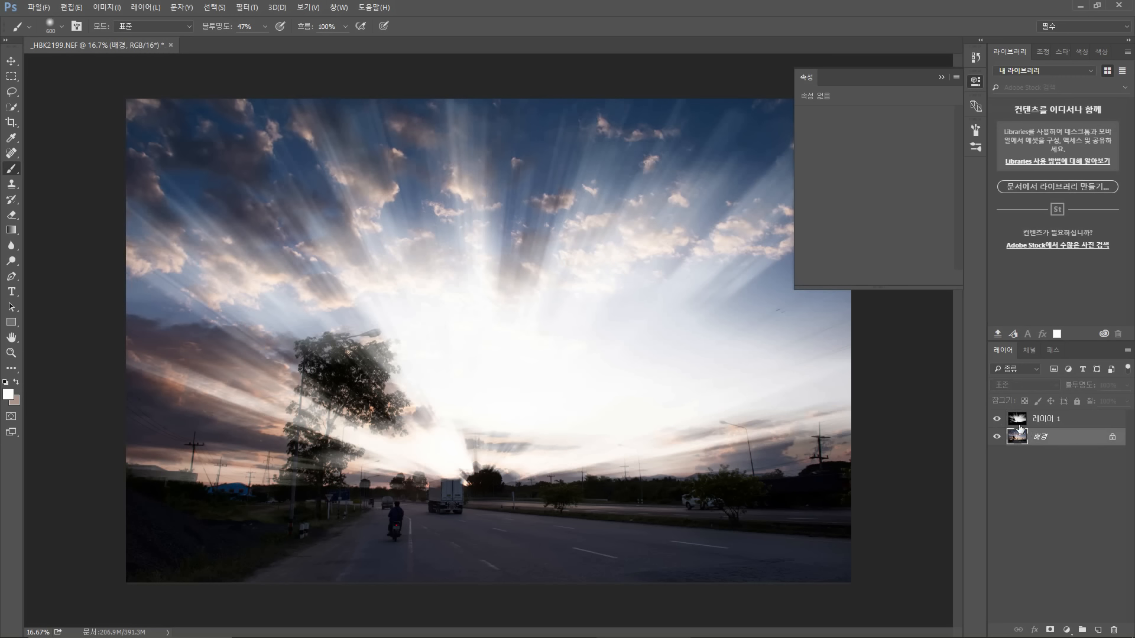
click(1039, 420)
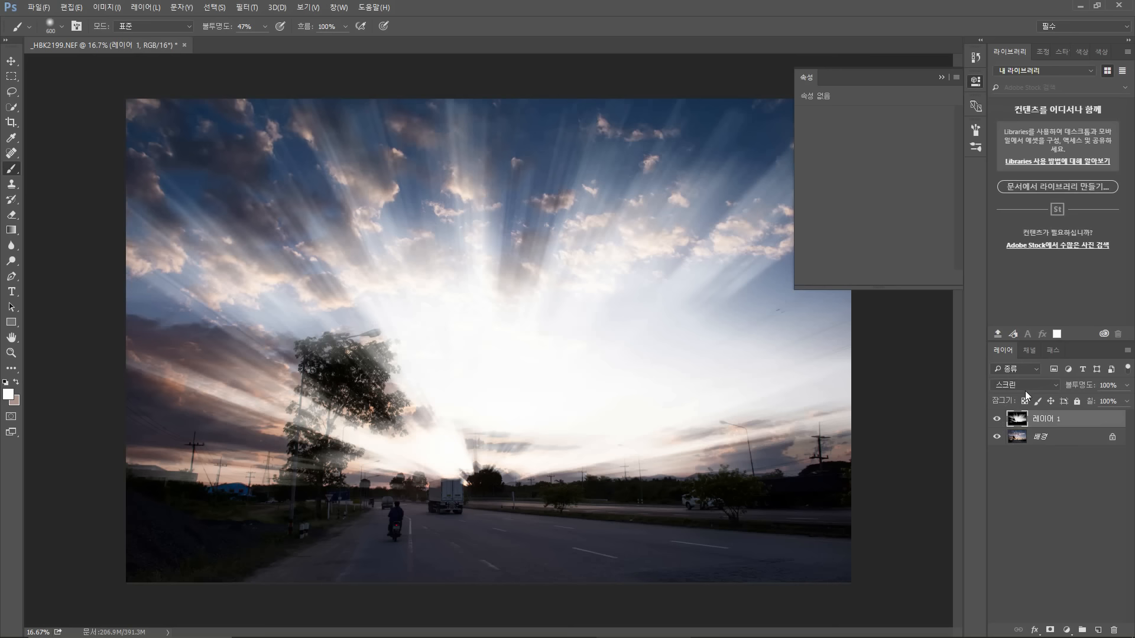
click(997, 420)
click(998, 421)
click(1040, 385)
click(1031, 249)
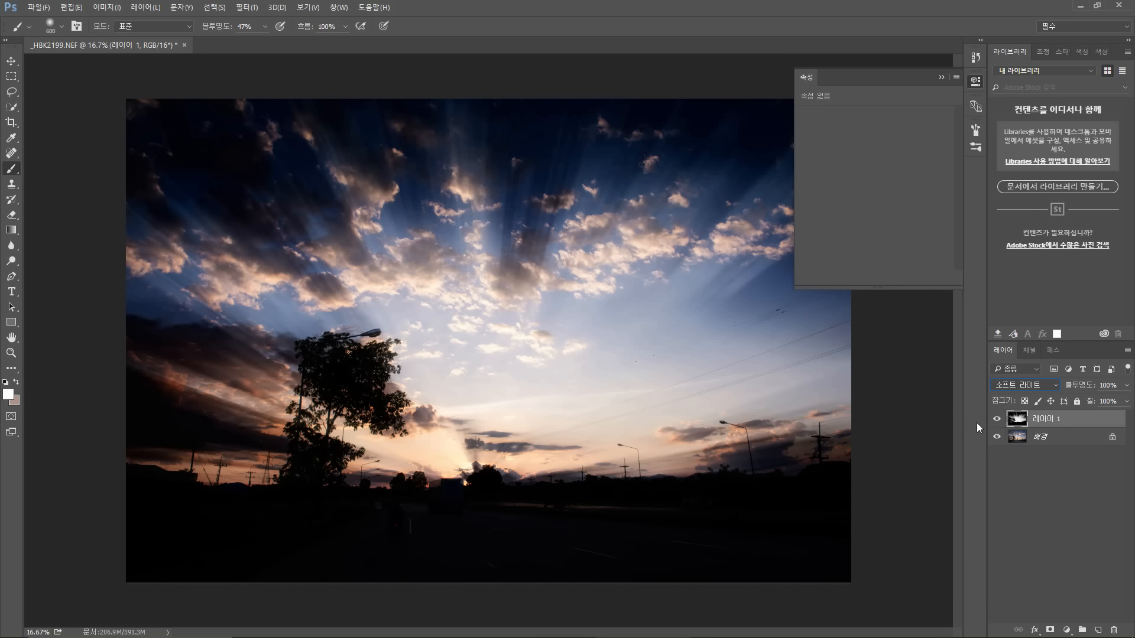
Step: Toggle the light-ray layer's visibility repeatedly to compare the Soft Light result
click(997, 419)
click(997, 419)
click(997, 419)
click(996, 419)
click(997, 419)
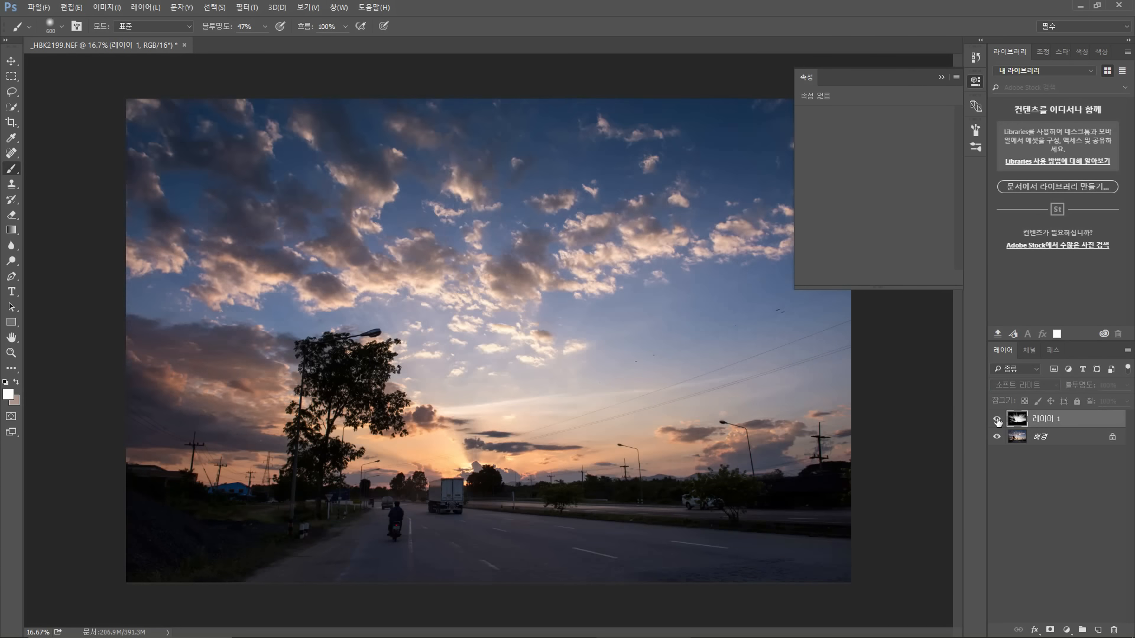
click(997, 420)
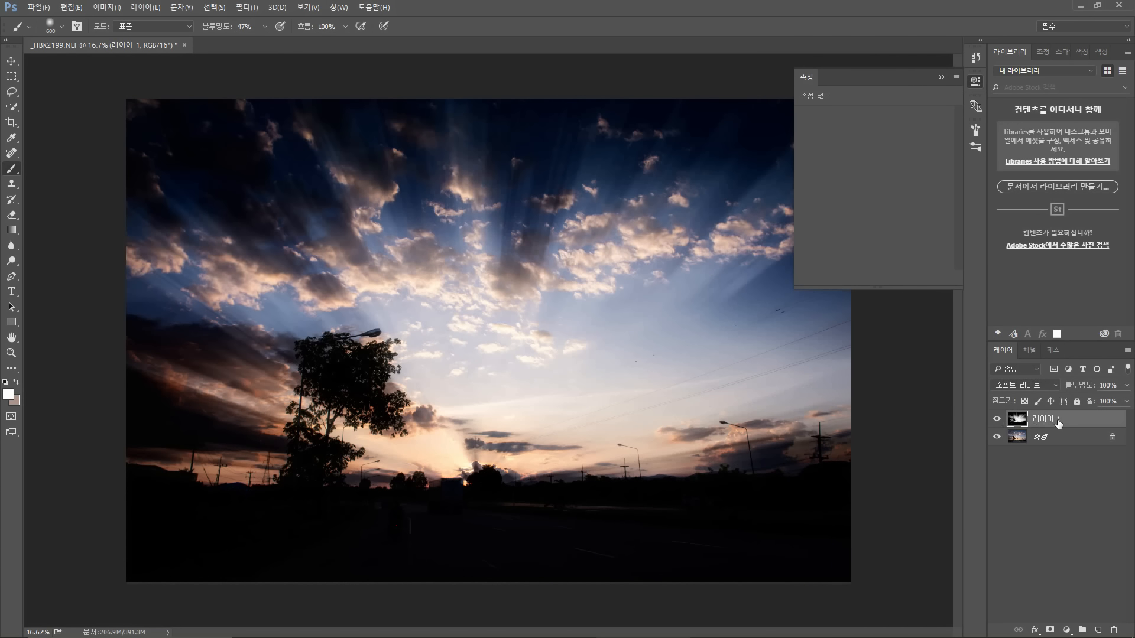
Step: Add a Levels adjustment layer on top and raise its output black point to 17
click(1067, 630)
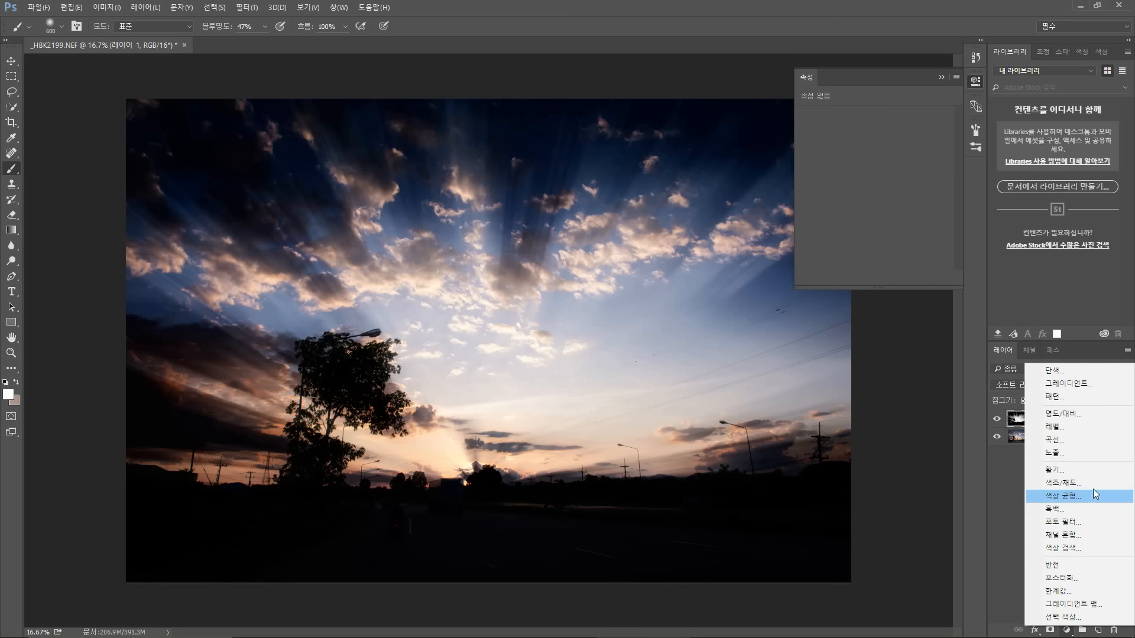
click(1085, 427)
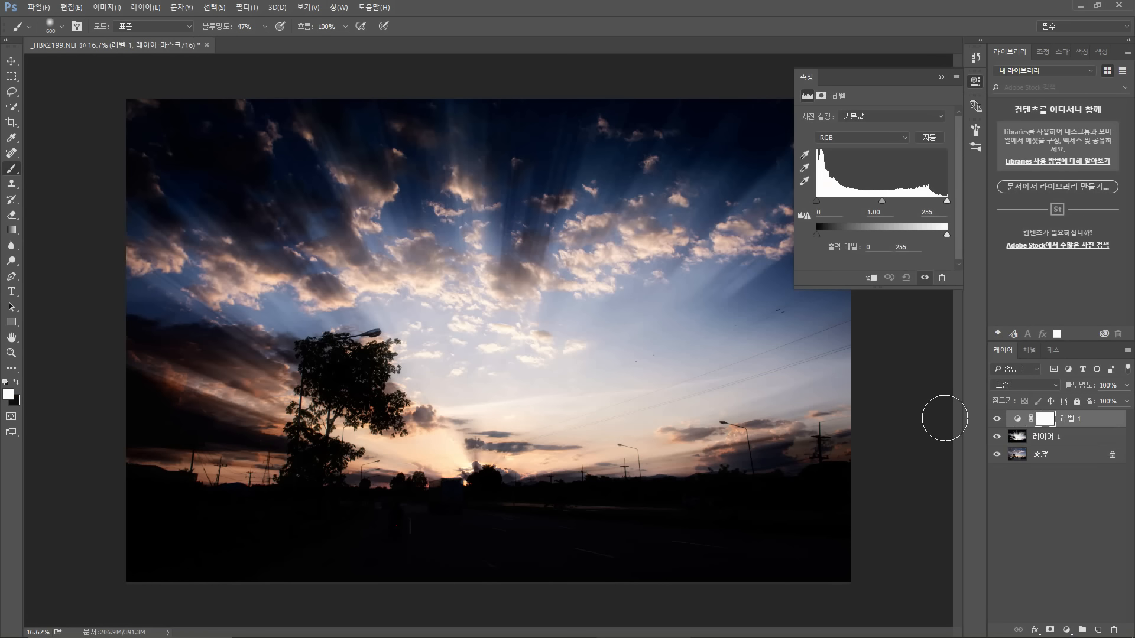
drag(817, 234, 825, 230)
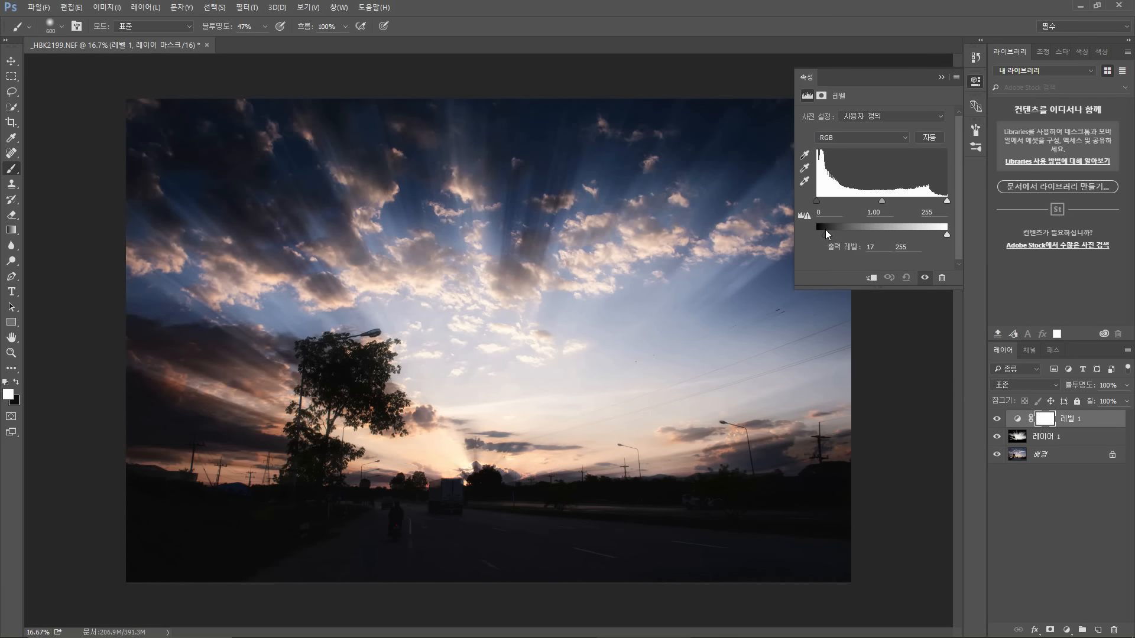
Step: Select the background photo layer and duplicate it
drag(823, 230, 823, 230)
click(1055, 440)
click(1056, 455)
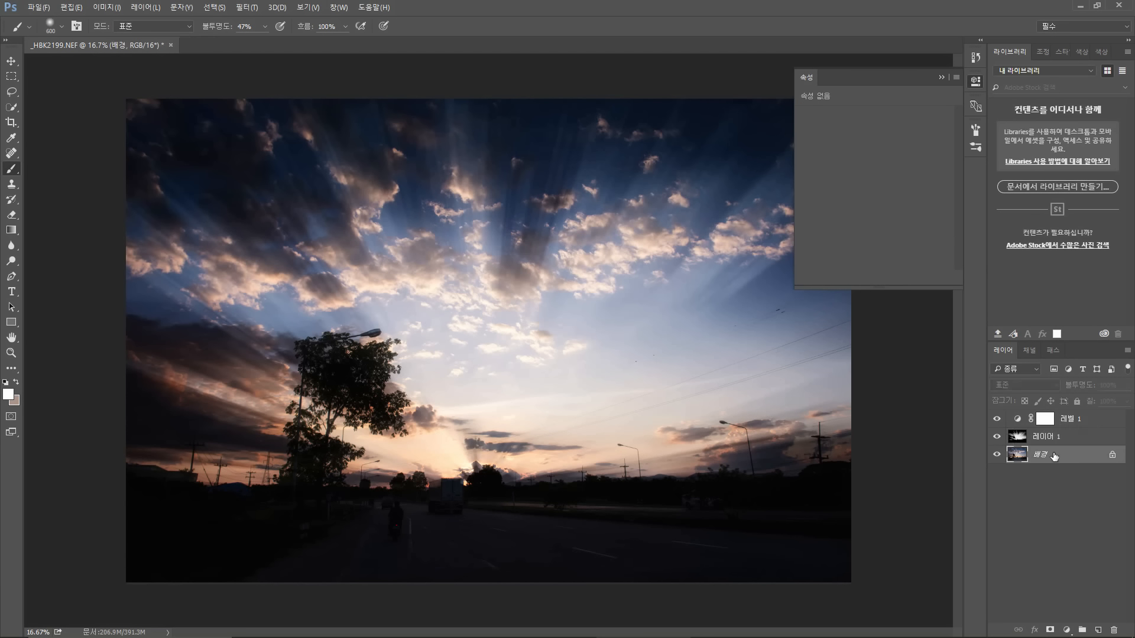
key(ctrl+j)
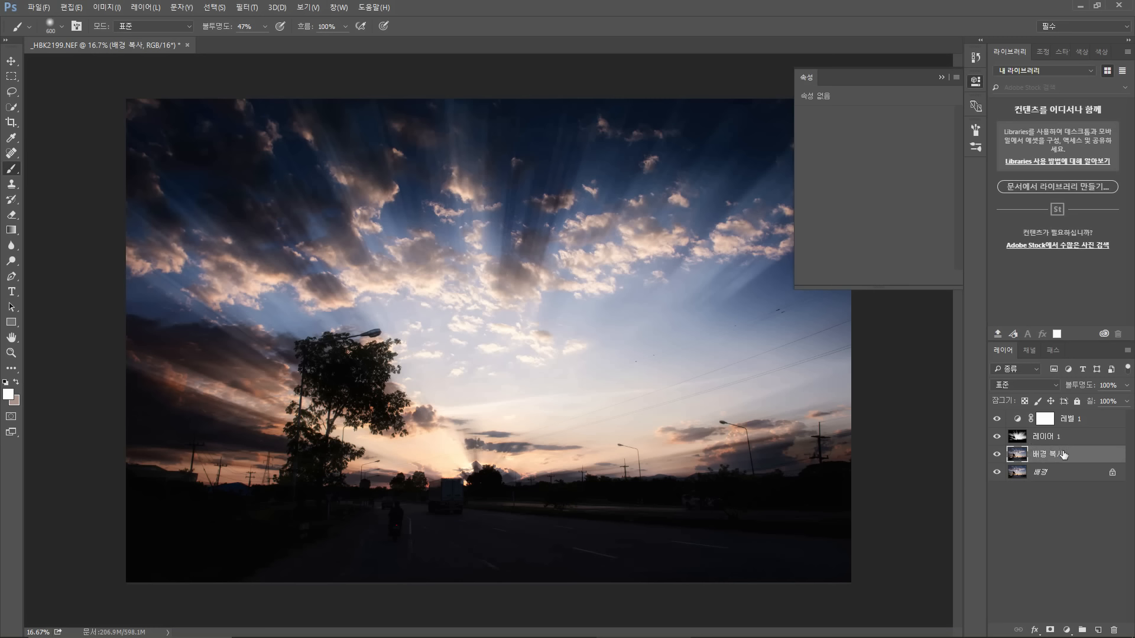
Step: Add a layer mask to the background copy and draw vertical gradients on it with the Gradient tool
click(1049, 630)
click(13, 232)
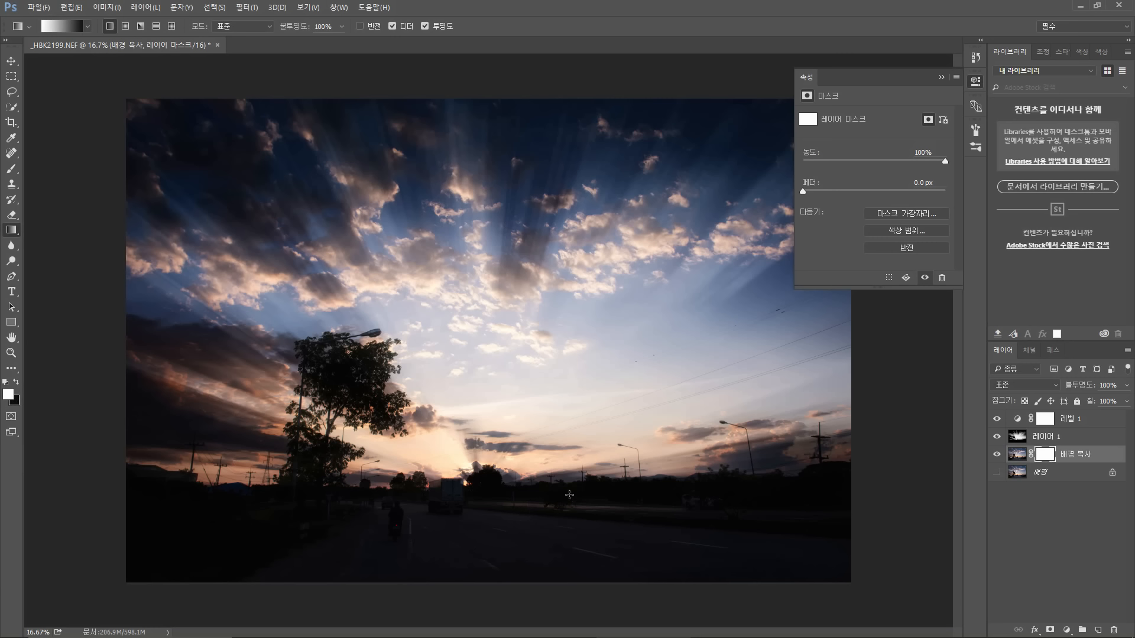
drag(569, 495, 571, 623)
drag(579, 503, 580, 375)
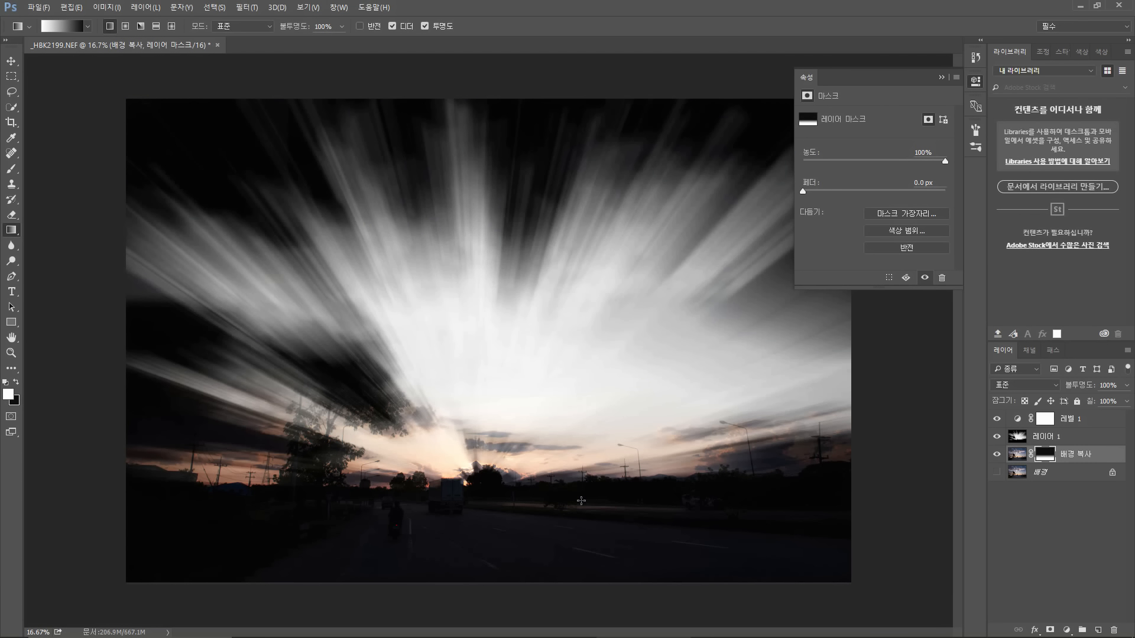
drag(581, 487, 582, 637)
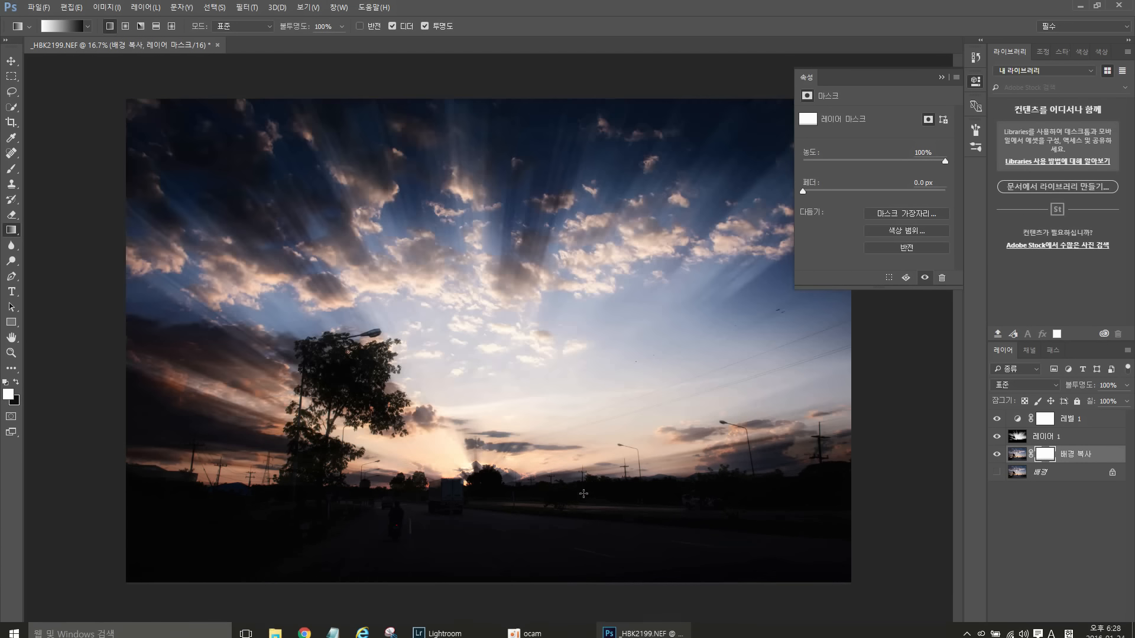
drag(575, 479, 575, 583)
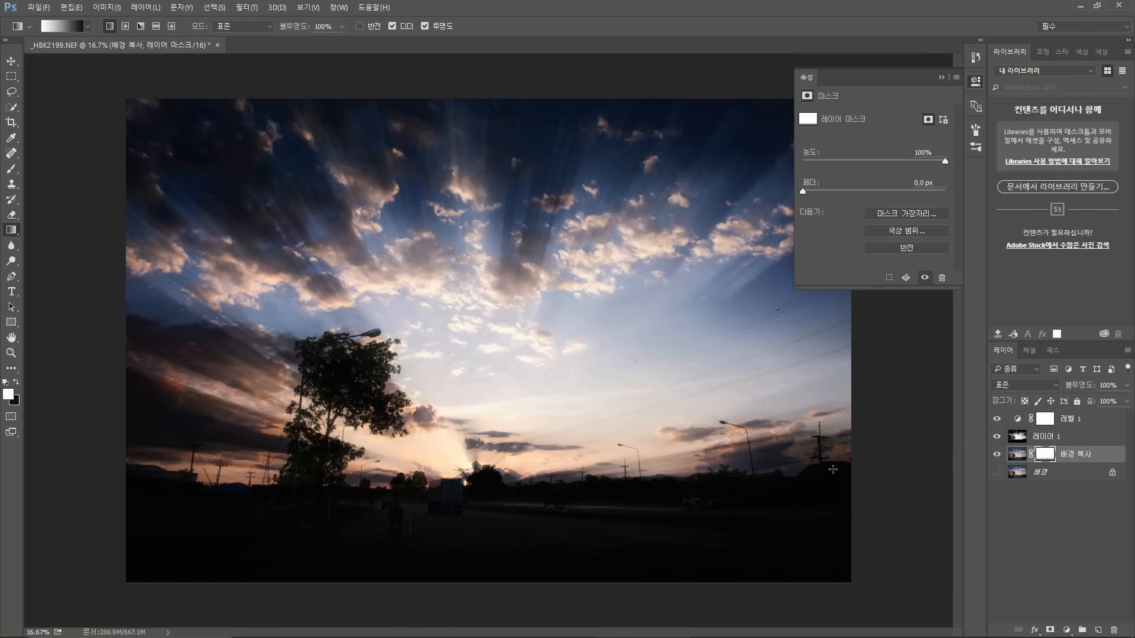
Step: Move the mask from the background copy onto the light-ray layer
drag(1054, 460, 1045, 437)
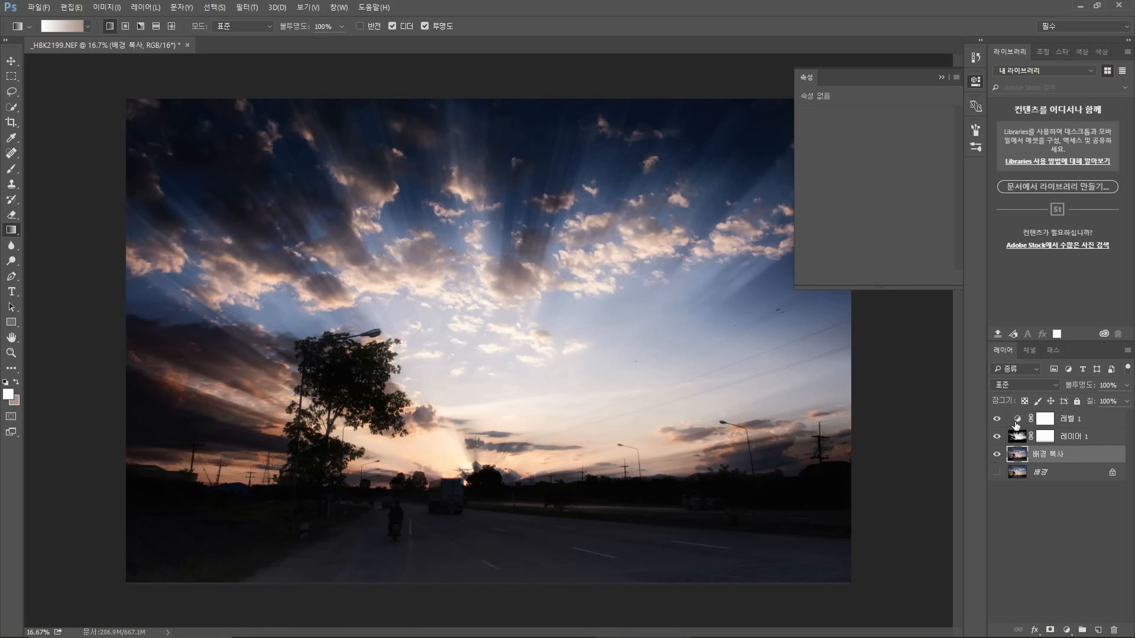
Step: Try drawing vertical gradients on the light-ray layer itself, then revert through History to the added mask
click(1062, 440)
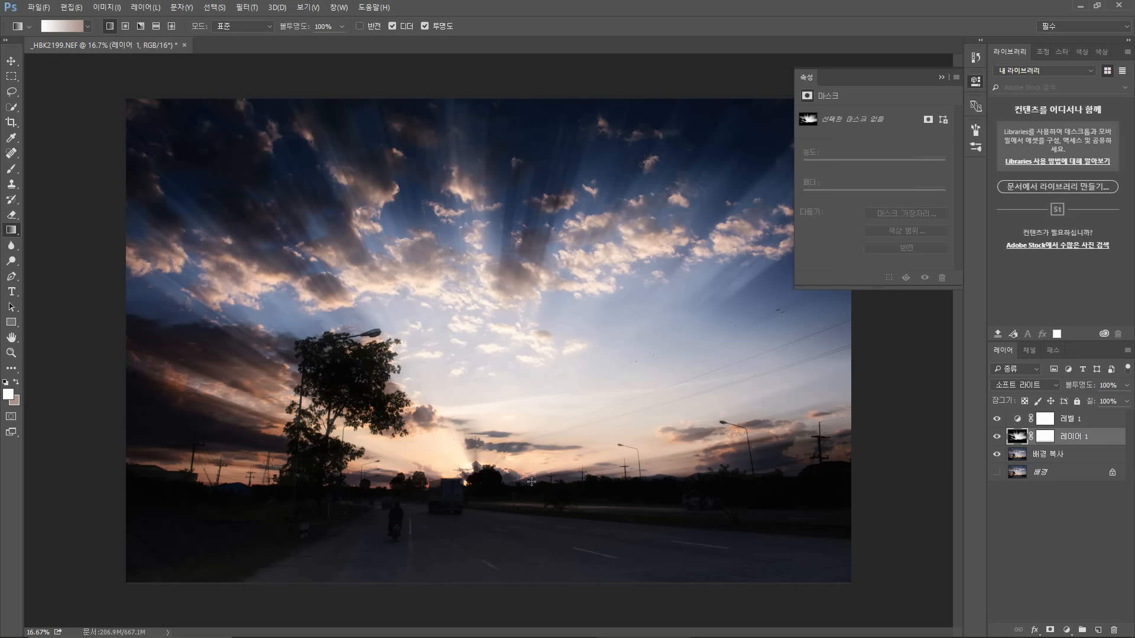
drag(531, 481, 532, 600)
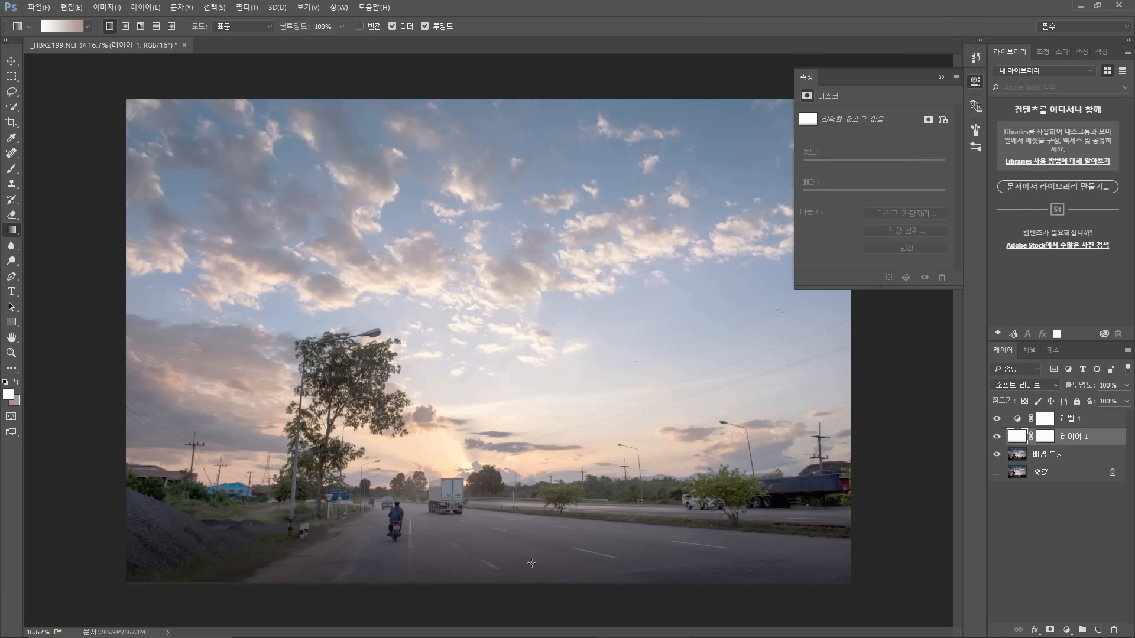
drag(549, 520, 549, 282)
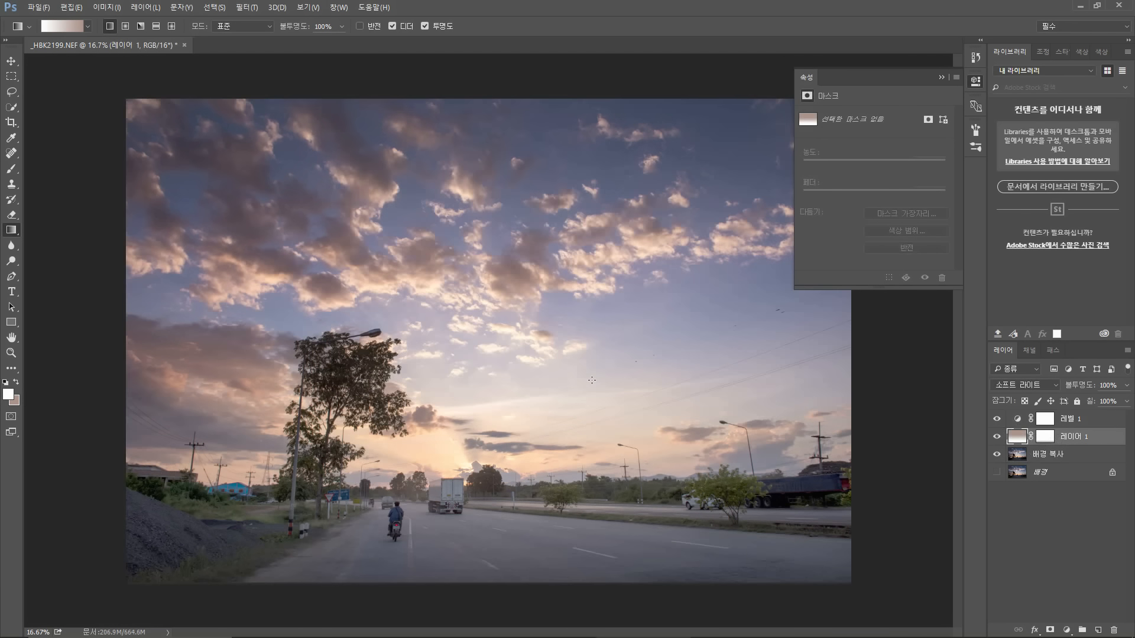
drag(588, 484, 578, 587)
key(ctrl+z)
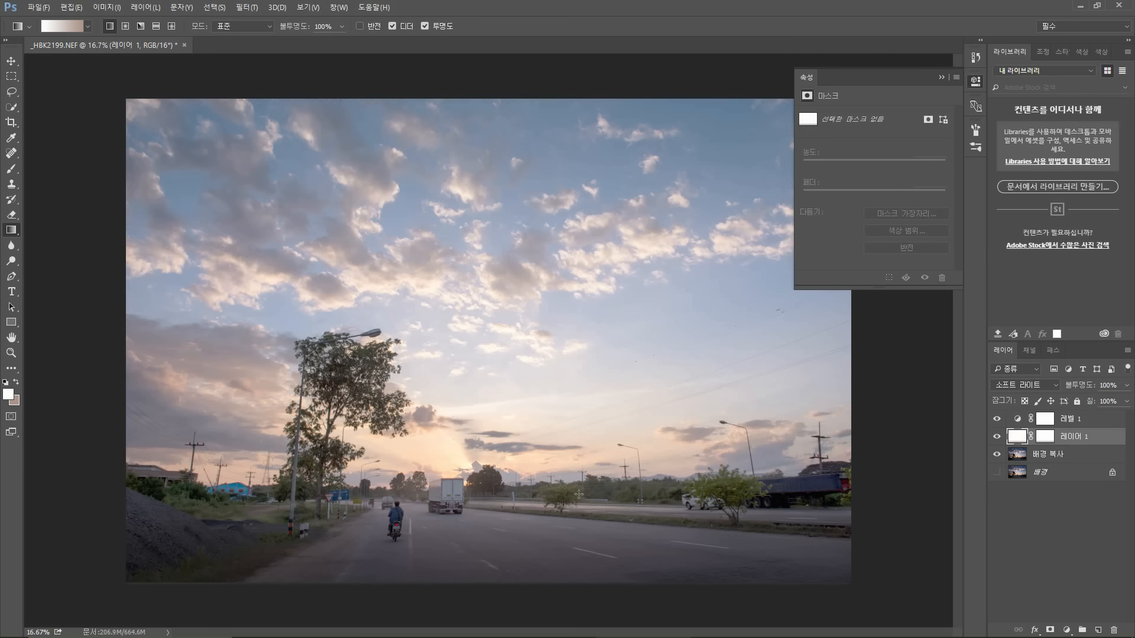
drag(577, 524, 585, 517)
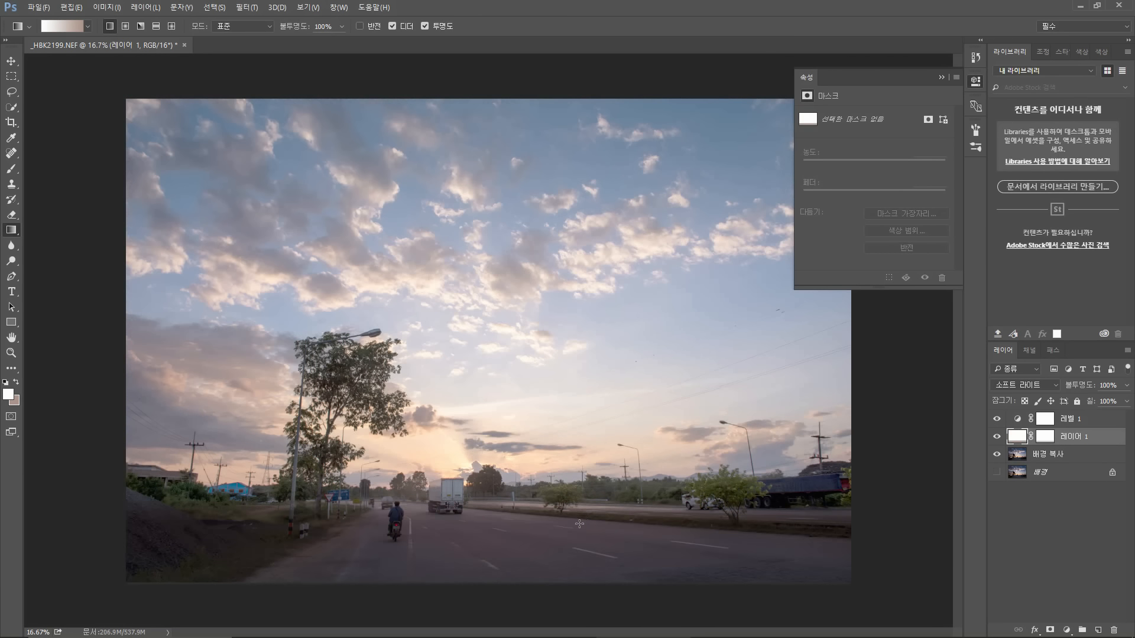
key(ctrl+z)
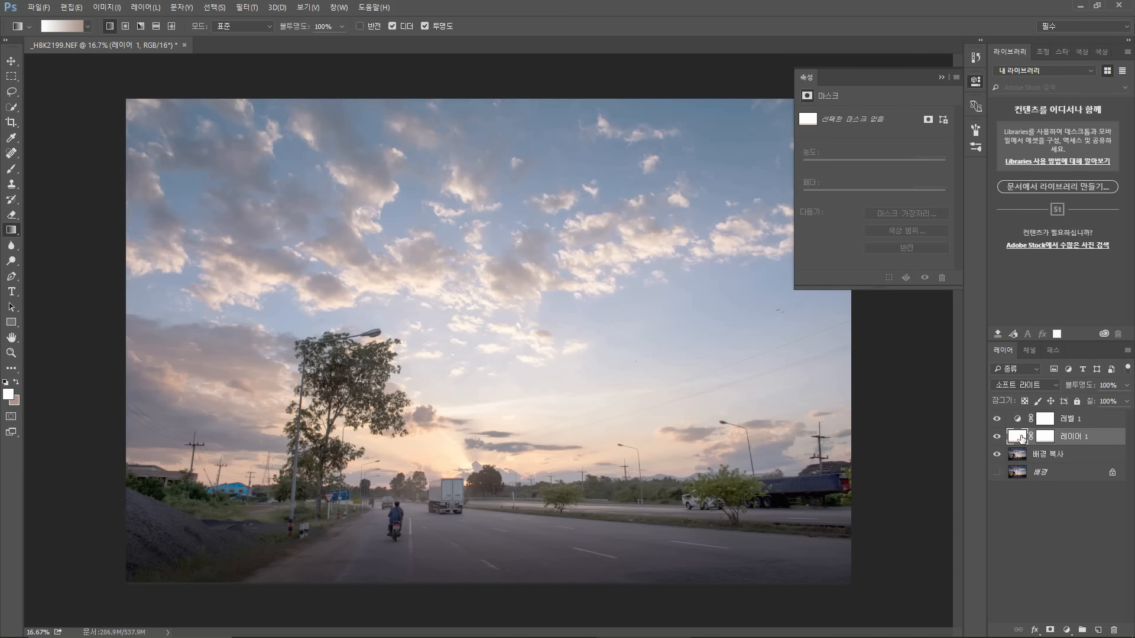
click(975, 57)
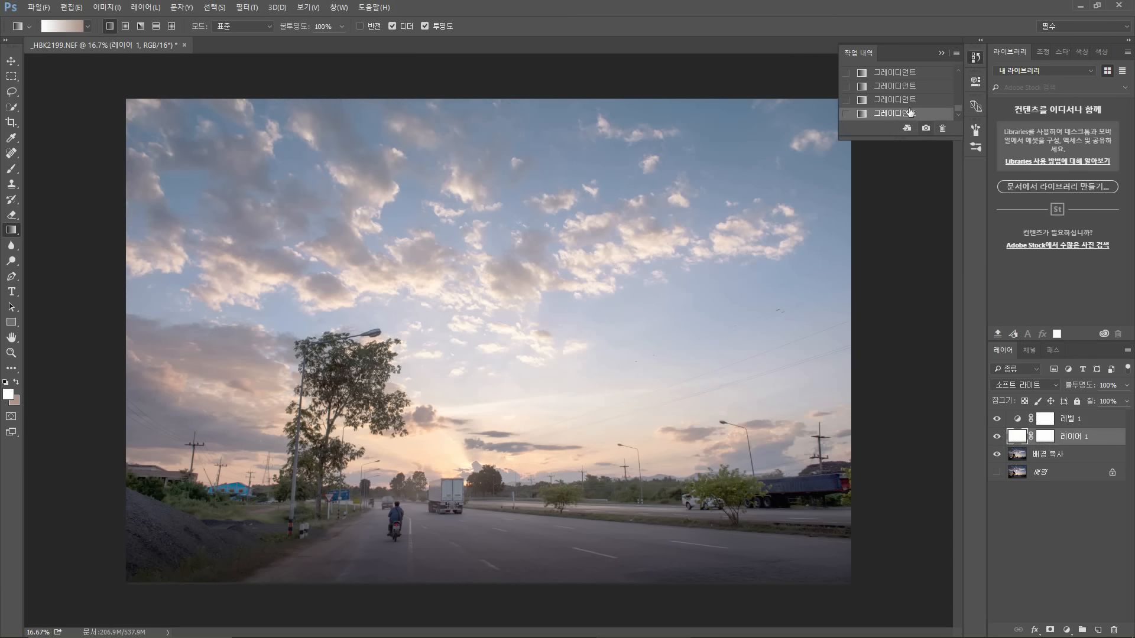
scroll(906, 105, up, 1)
click(897, 77)
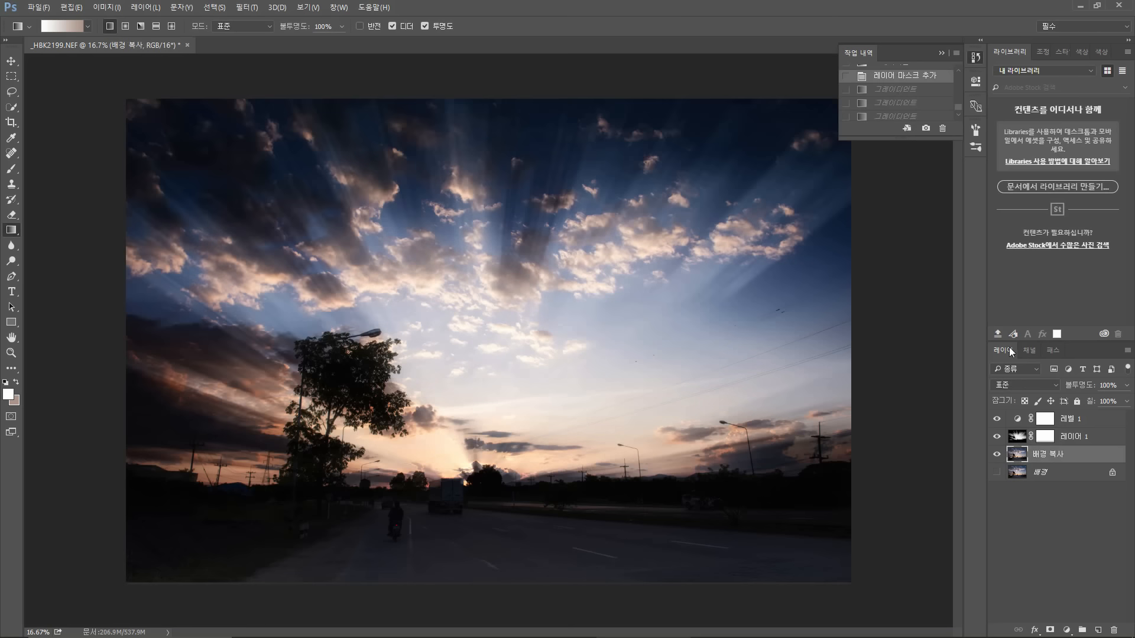
Step: Select the light-ray layer's mask and draw vertical gradients fading the rays toward the road, toggling the layer to compare
click(1050, 444)
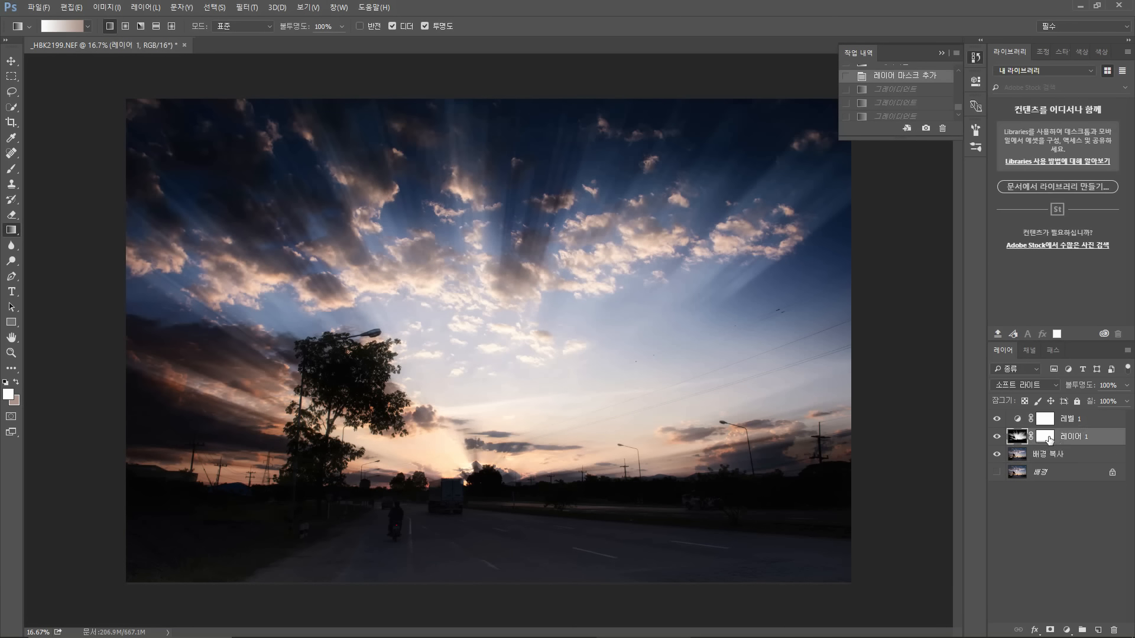
click(1047, 437)
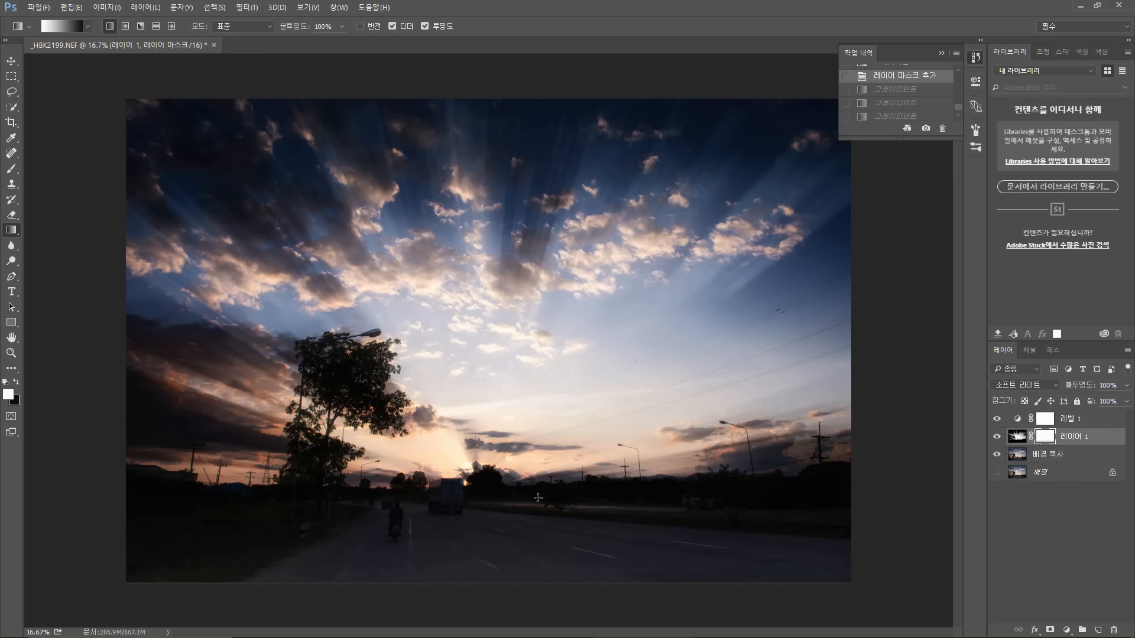
drag(540, 501, 541, 598)
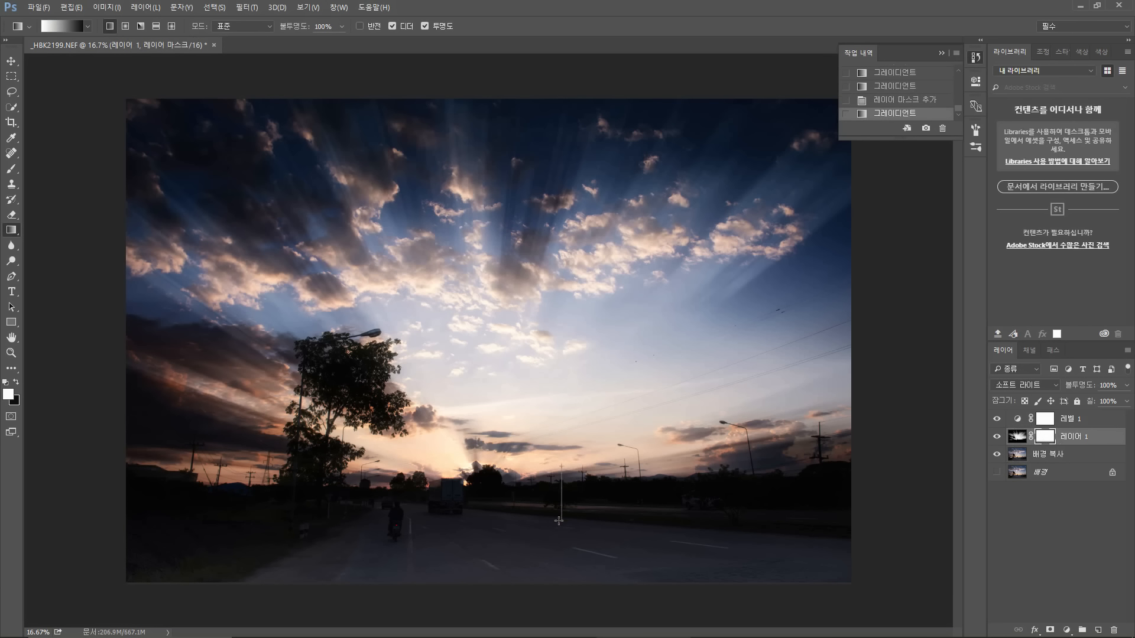
drag(559, 521, 559, 521)
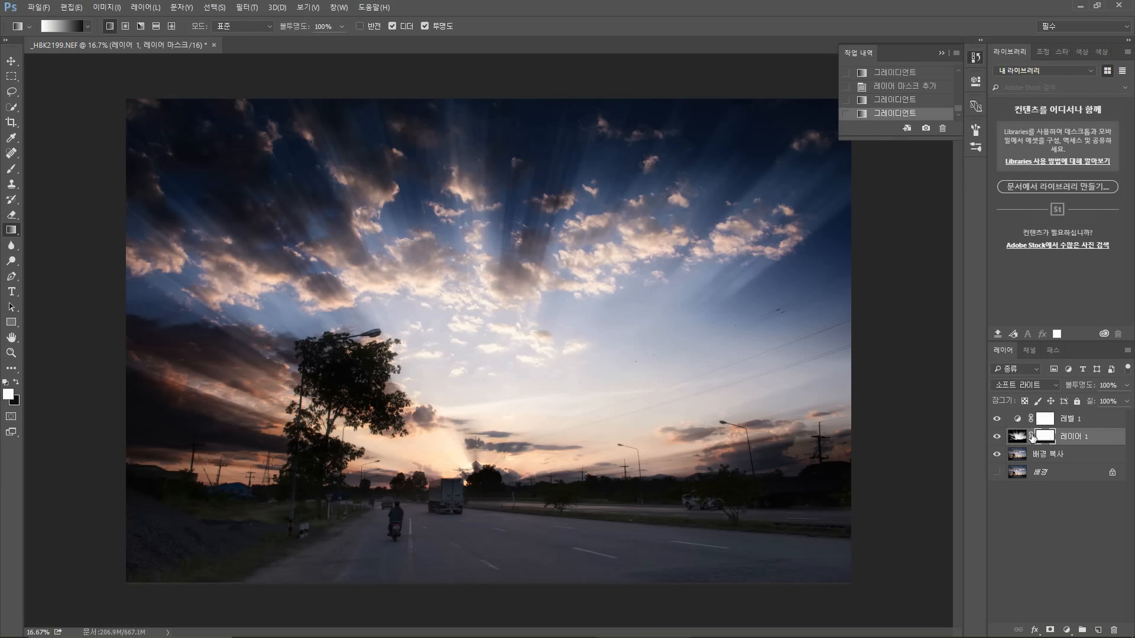
click(997, 436)
click(997, 436)
drag(556, 487, 554, 592)
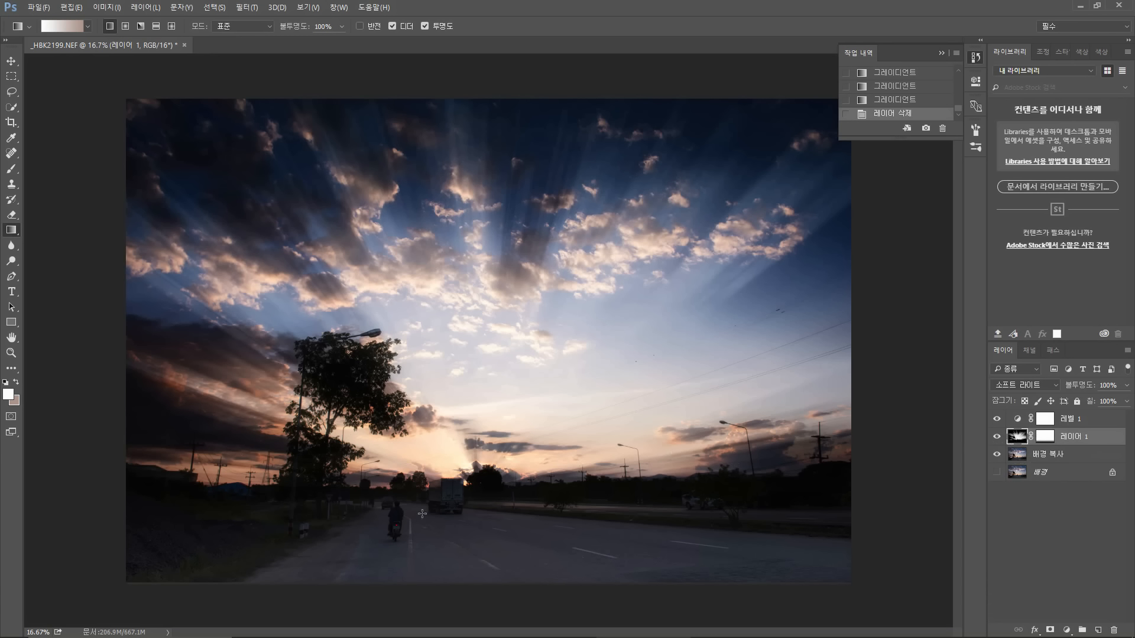
Step: Pick the Brush tool and enlarge the soft brush to 900 px
click(11, 168)
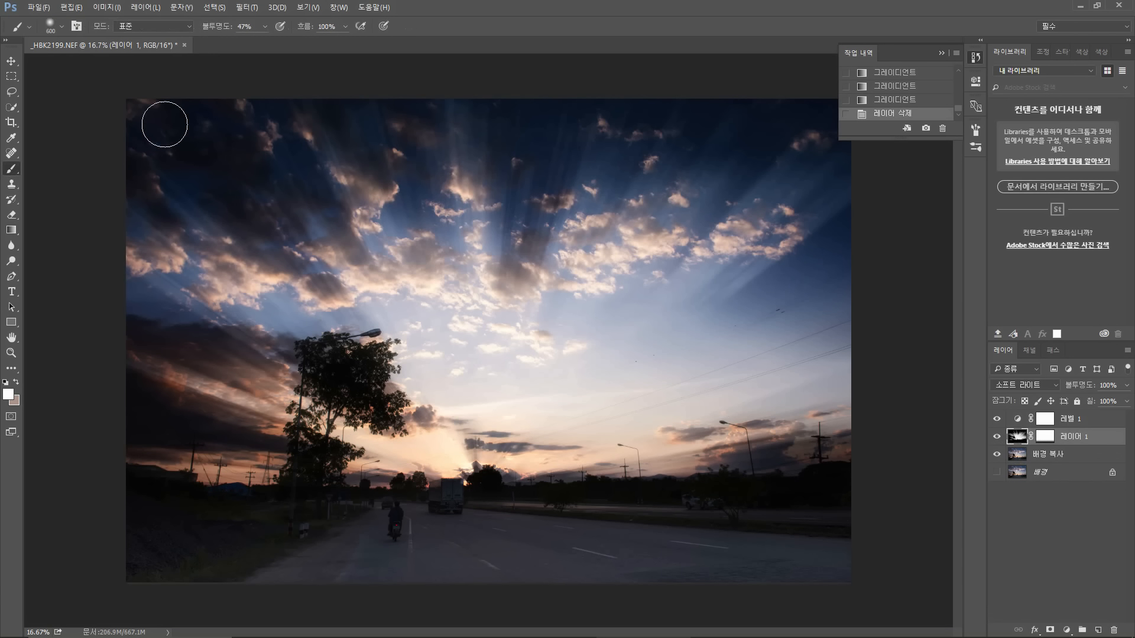
click(51, 26)
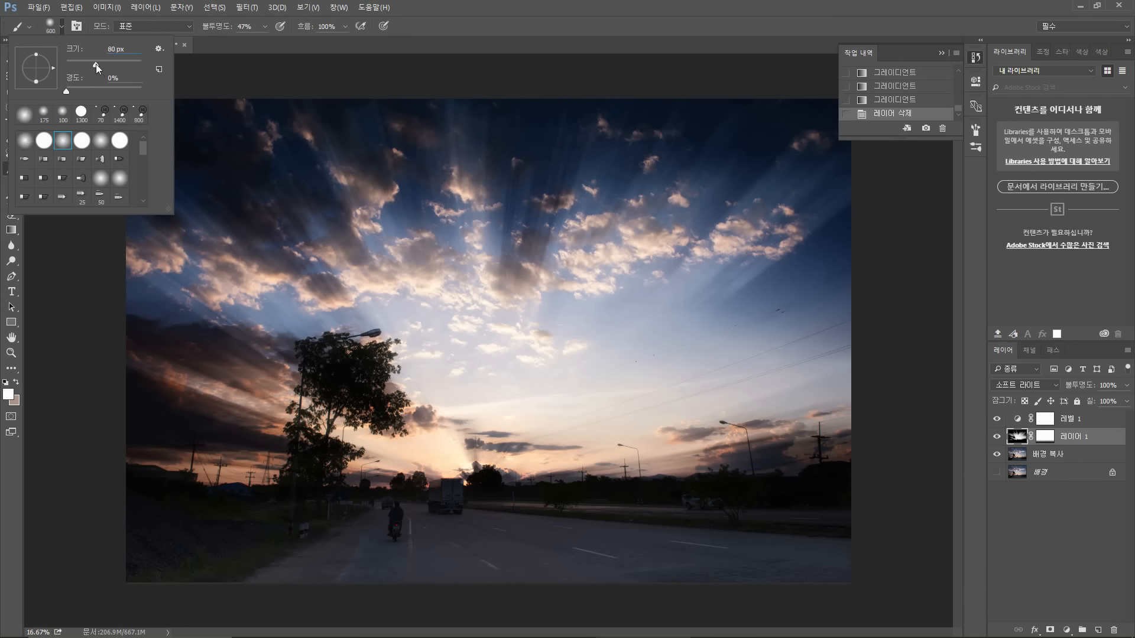
drag(96, 64, 96, 64)
text(])
drag(115, 64, 134, 66)
click(407, 72)
key(bracketright)
key(bracketright)
key(bracketright)
key(bracketright)
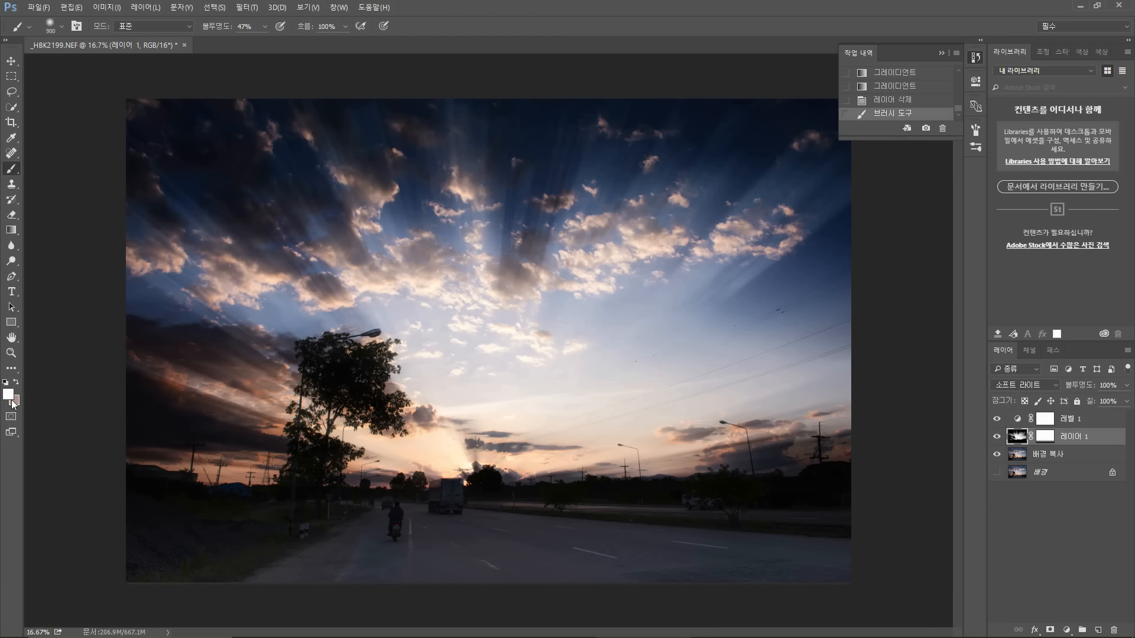
Step: Try painting white on the light-ray mask over the tree and road, then revert those strokes in History
click(1040, 436)
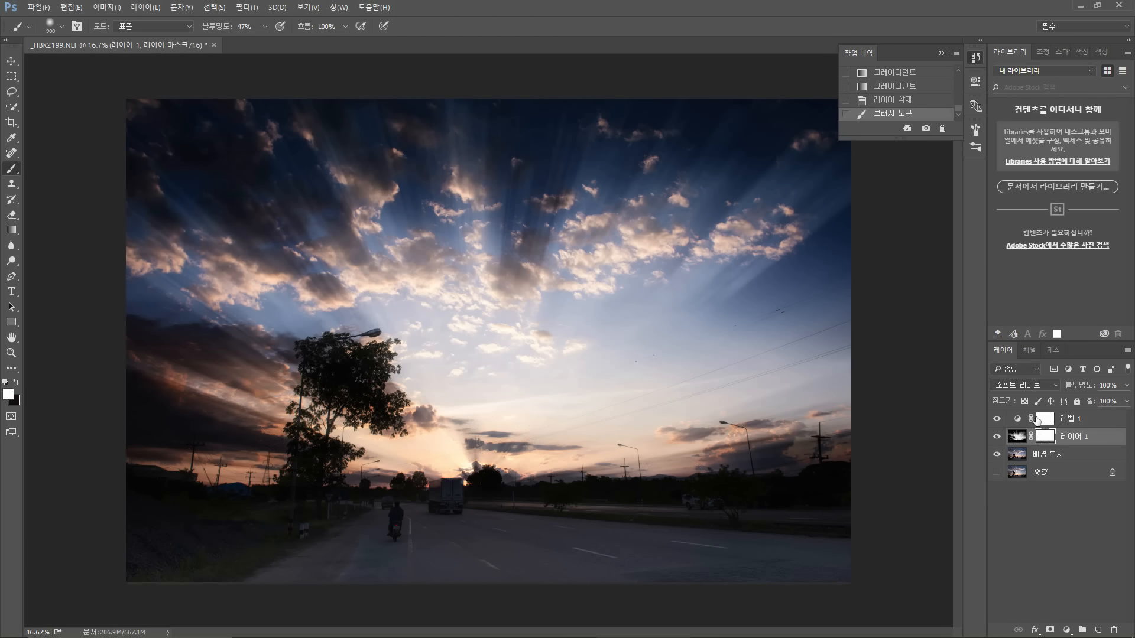
mouse_move(349, 391)
mouse_down()
mouse_move(332, 386)
mouse_move(341, 372)
mouse_up()
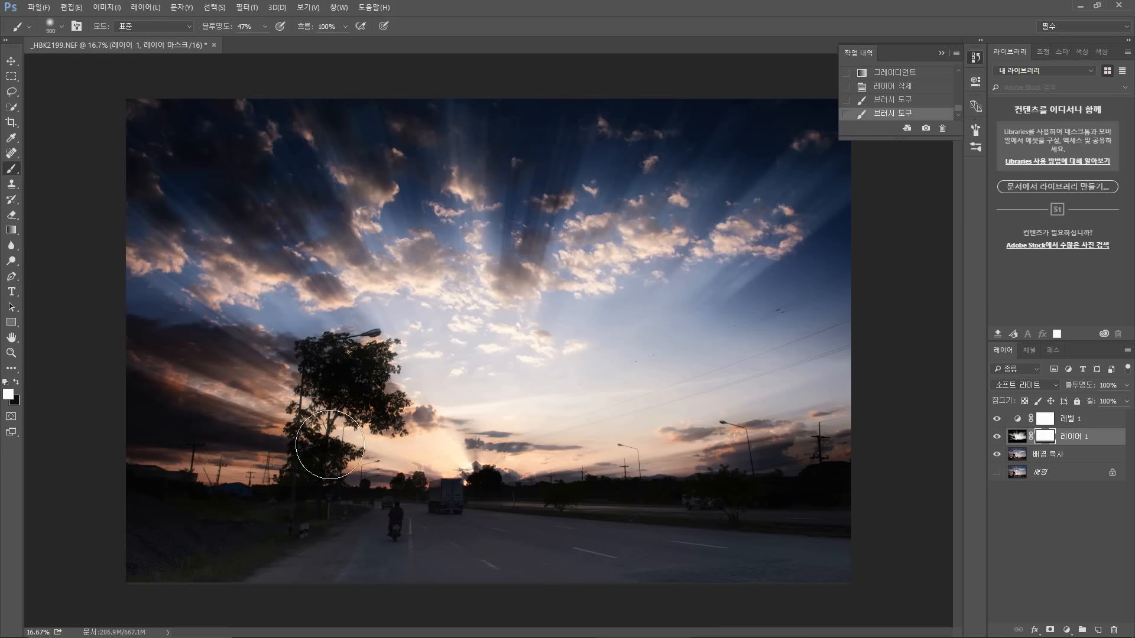
drag(328, 447, 332, 472)
mouse_move(332, 479)
mouse_down()
mouse_move(320, 463)
mouse_move(316, 499)
mouse_move(377, 540)
mouse_move(408, 585)
mouse_up()
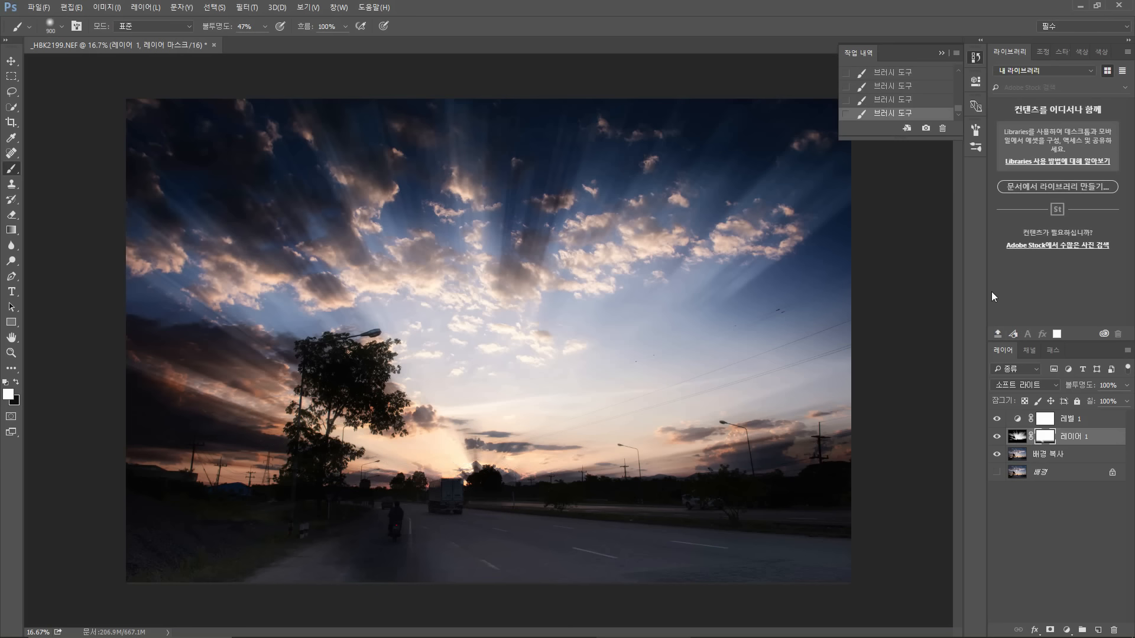
click(904, 99)
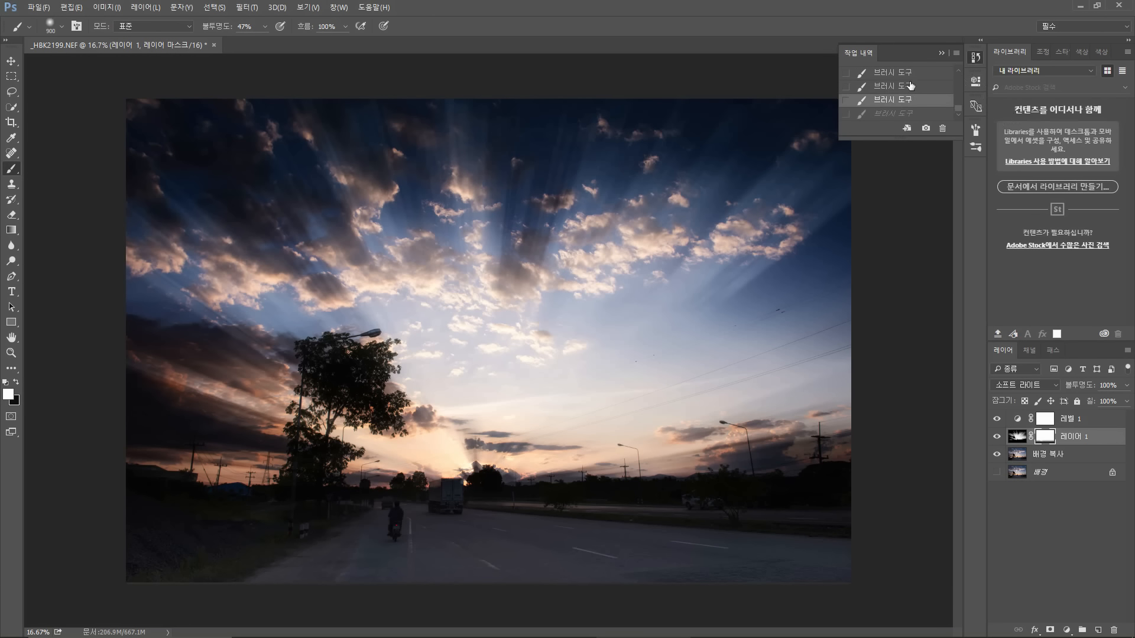
click(910, 86)
click(910, 75)
scroll(910, 86, up, 2)
scroll(906, 93, up, 2)
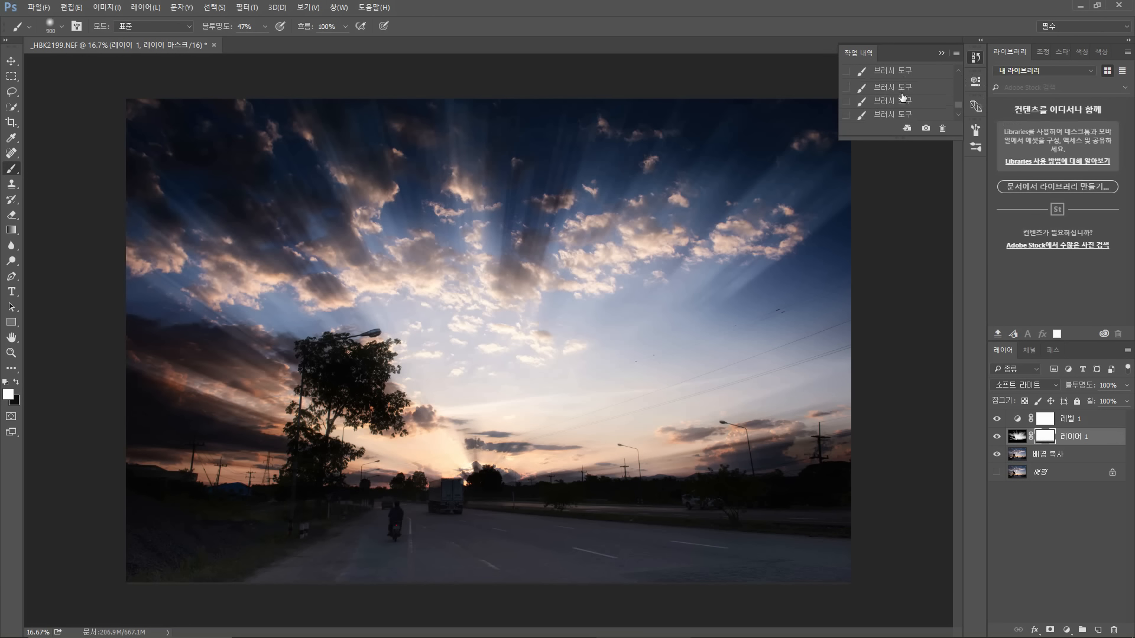
click(896, 91)
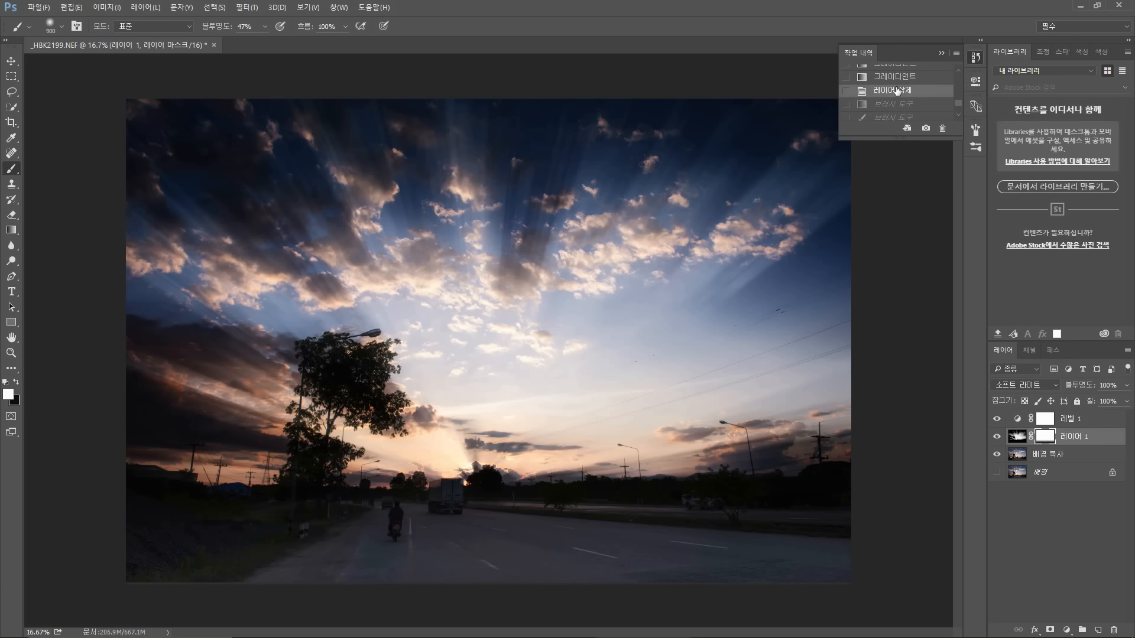
Step: Switch the foreground to black and paint on the light-ray mask across the tree and lower road
click(17, 383)
drag(386, 521, 474, 507)
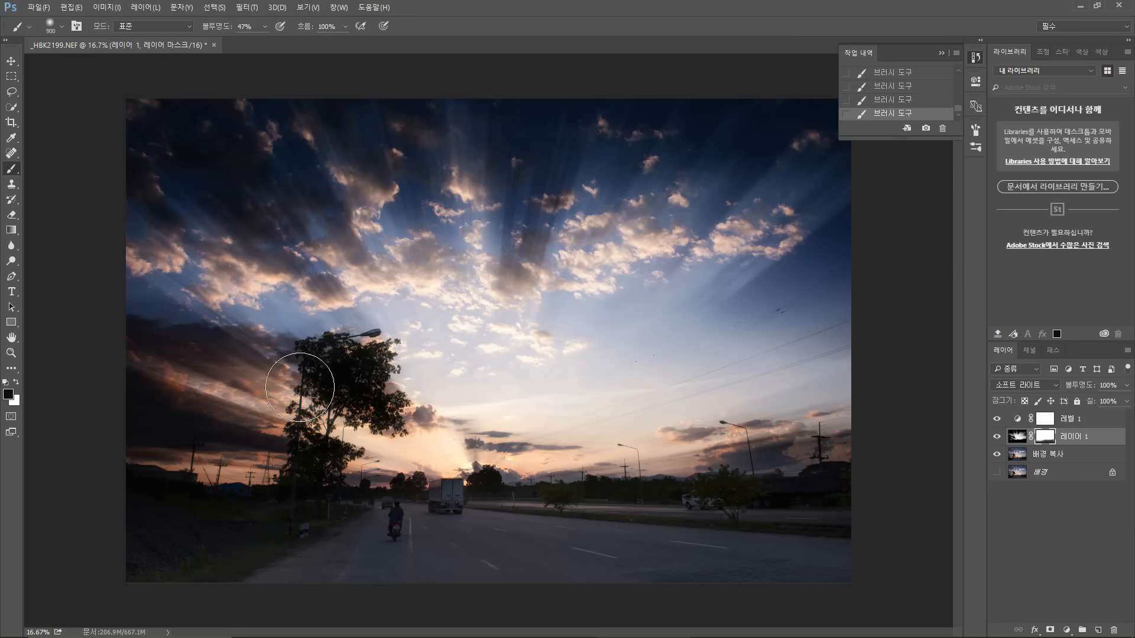
drag(327, 452, 296, 506)
mouse_move(135, 449)
mouse_down()
mouse_move(244, 528)
mouse_move(178, 497)
mouse_move(321, 503)
mouse_move(156, 481)
mouse_move(291, 554)
mouse_move(236, 537)
mouse_move(301, 516)
mouse_move(410, 525)
mouse_move(344, 510)
mouse_move(422, 527)
mouse_move(506, 504)
mouse_move(745, 535)
mouse_move(716, 560)
mouse_move(731, 524)
mouse_move(803, 522)
mouse_move(850, 502)
mouse_up()
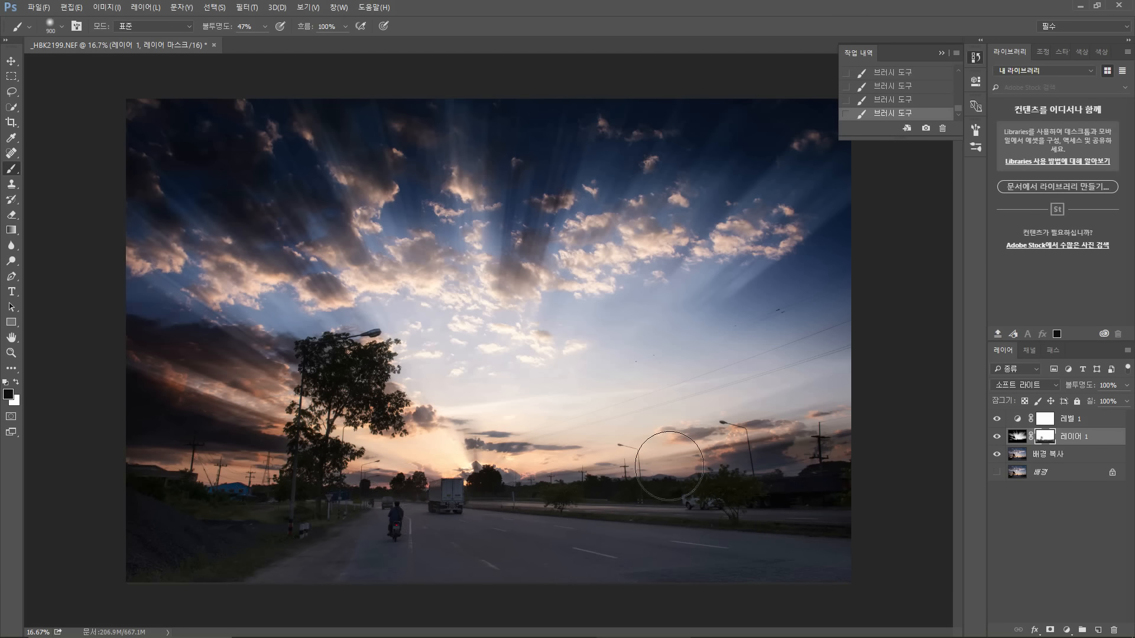
Step: Select the layers and flatten the image into a single background layer
click(1081, 421)
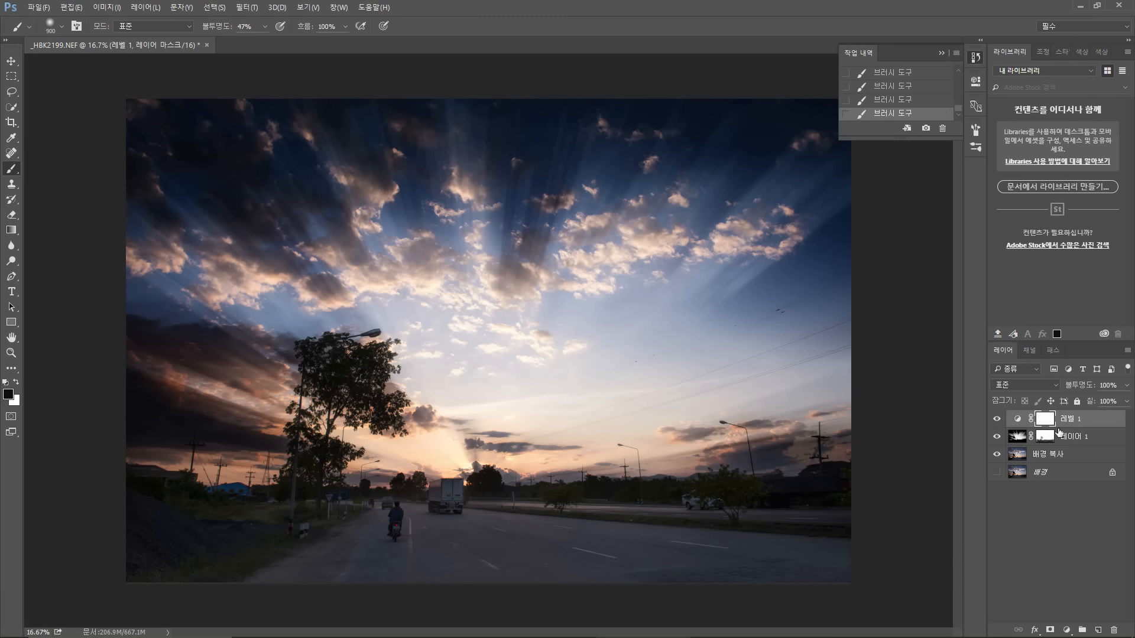
shift+click(1061, 471)
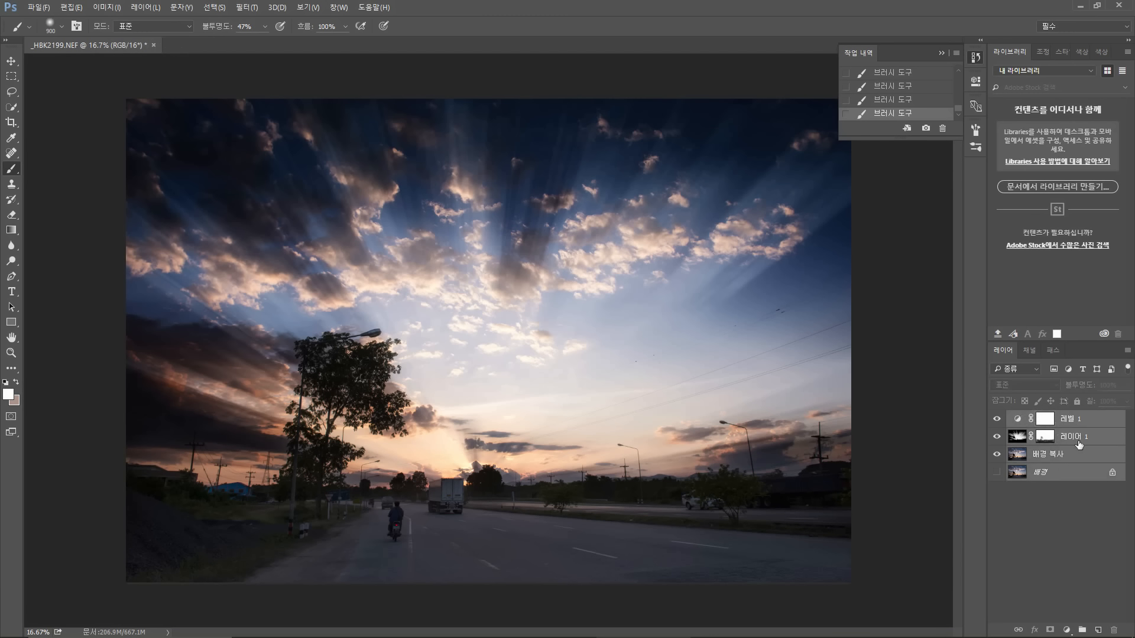
click(1125, 349)
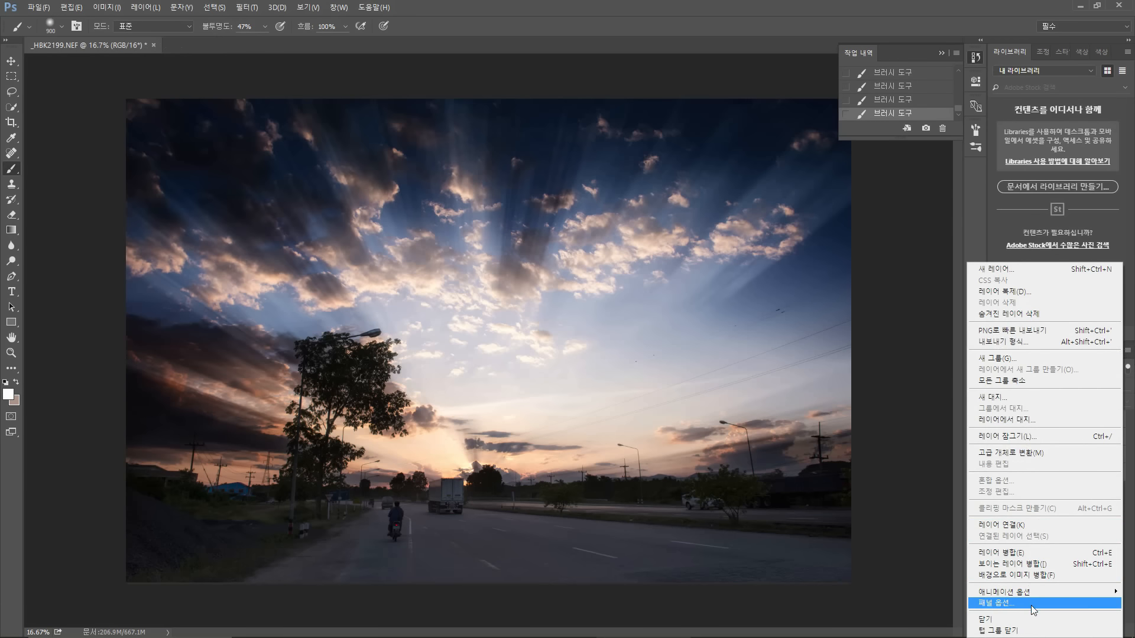
click(1047, 575)
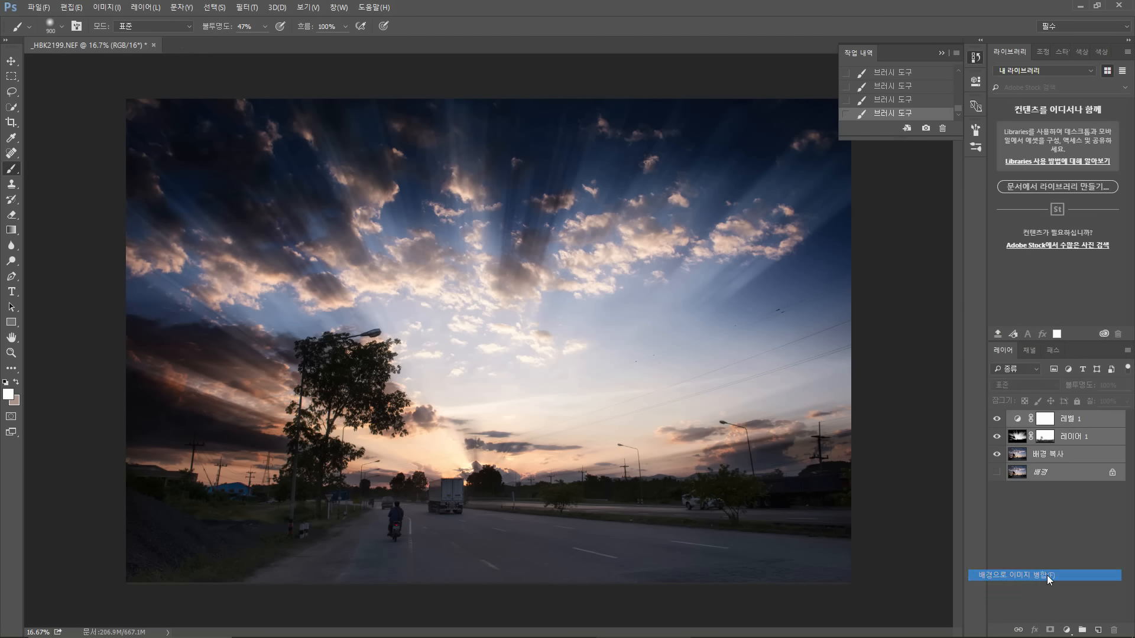
click(537, 241)
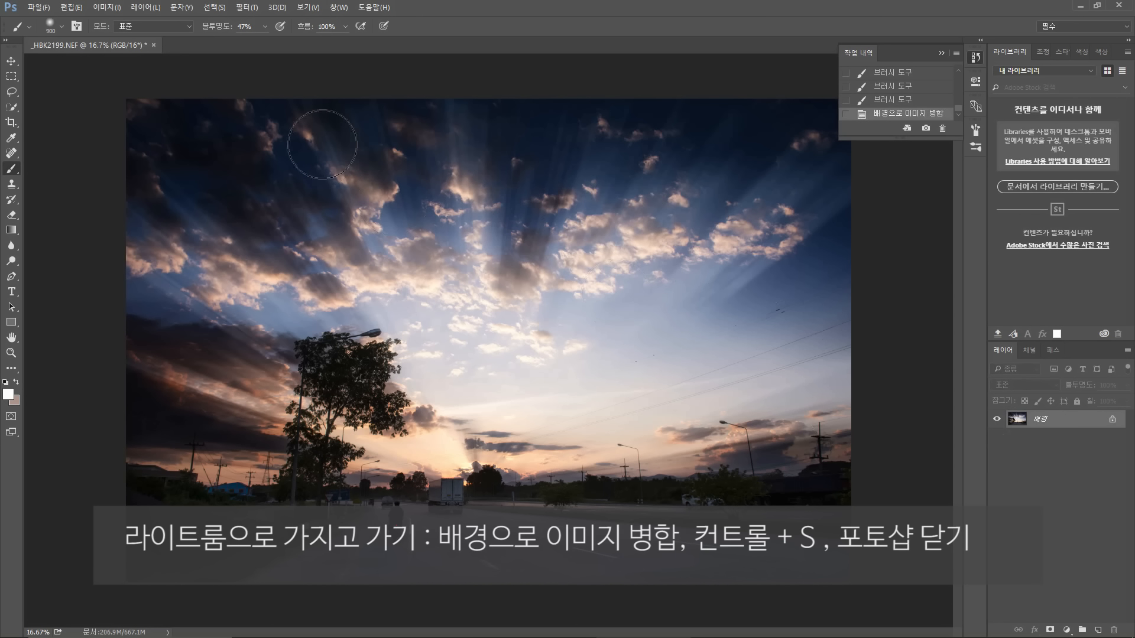
Step: Save the flattened image, close the document and quit Photoshop
key(ctrl+s)
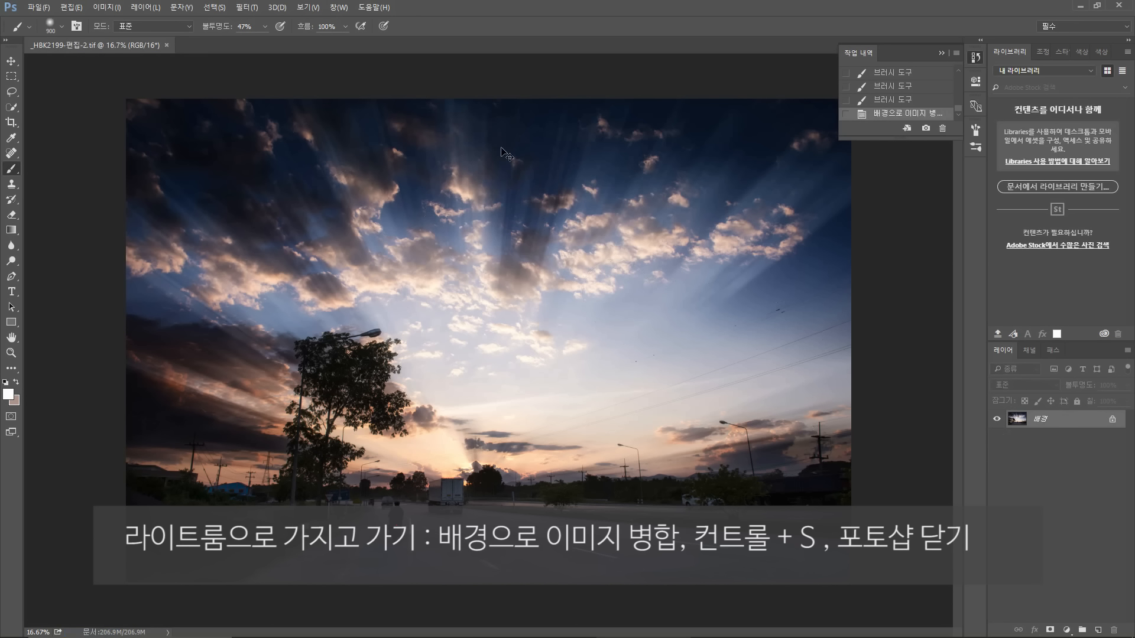
key(ctrl+w)
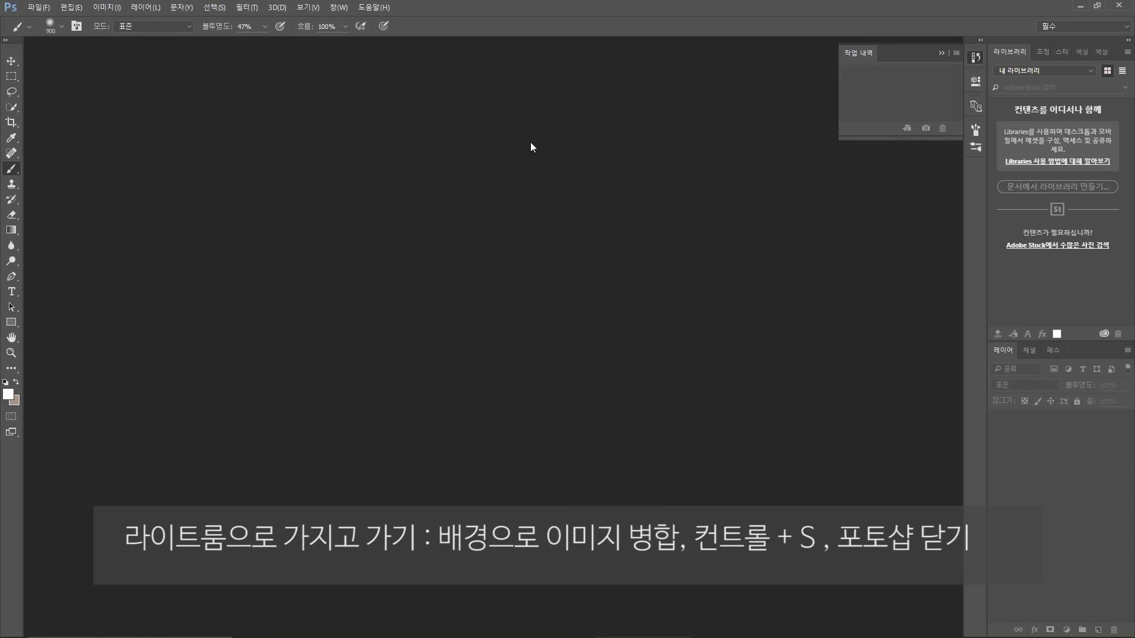
click(1119, 6)
Step: Switch to Lightroom, open the edited TIFF in loupe view and flip between it and the original to compare
click(355, 105)
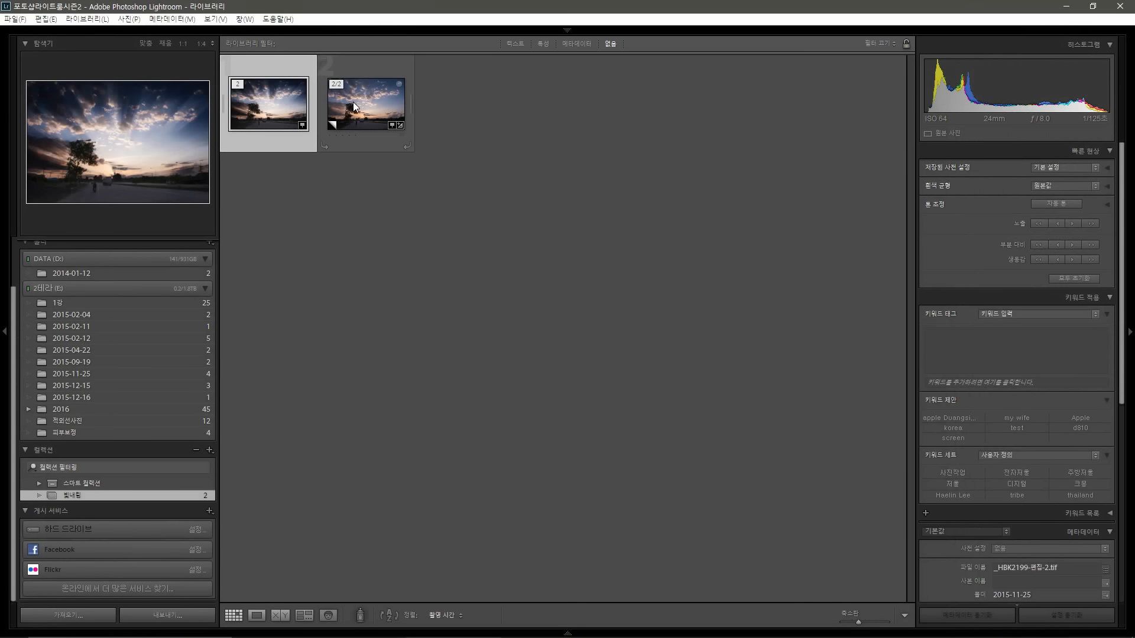
click(271, 95)
double_click(271, 95)
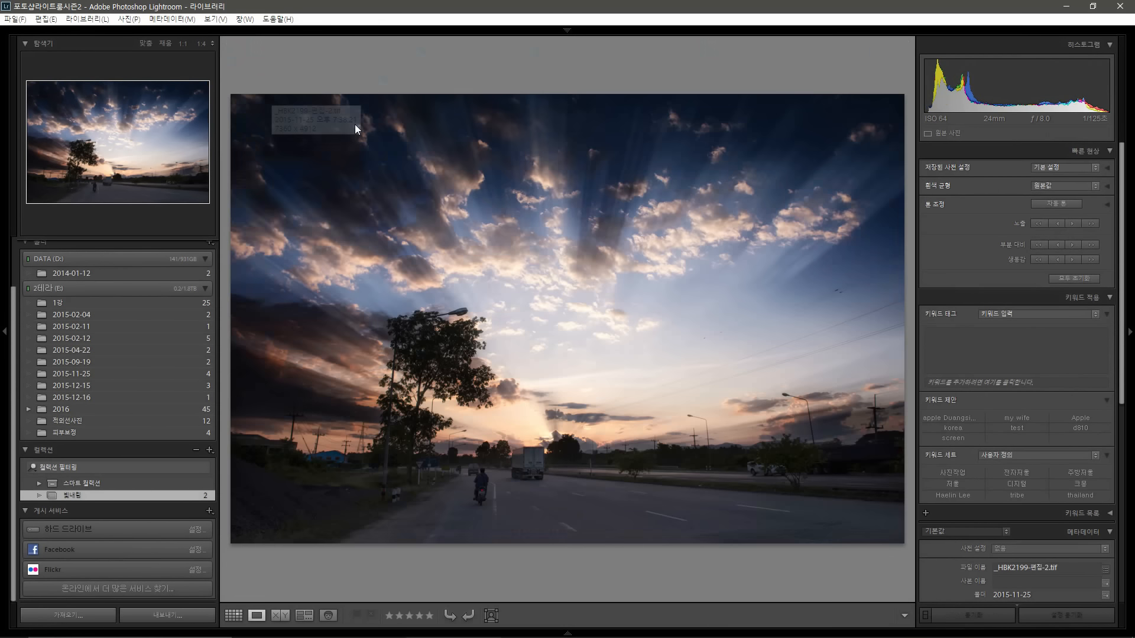
key(Right)
key(Left)
key(Right)
key(Left)
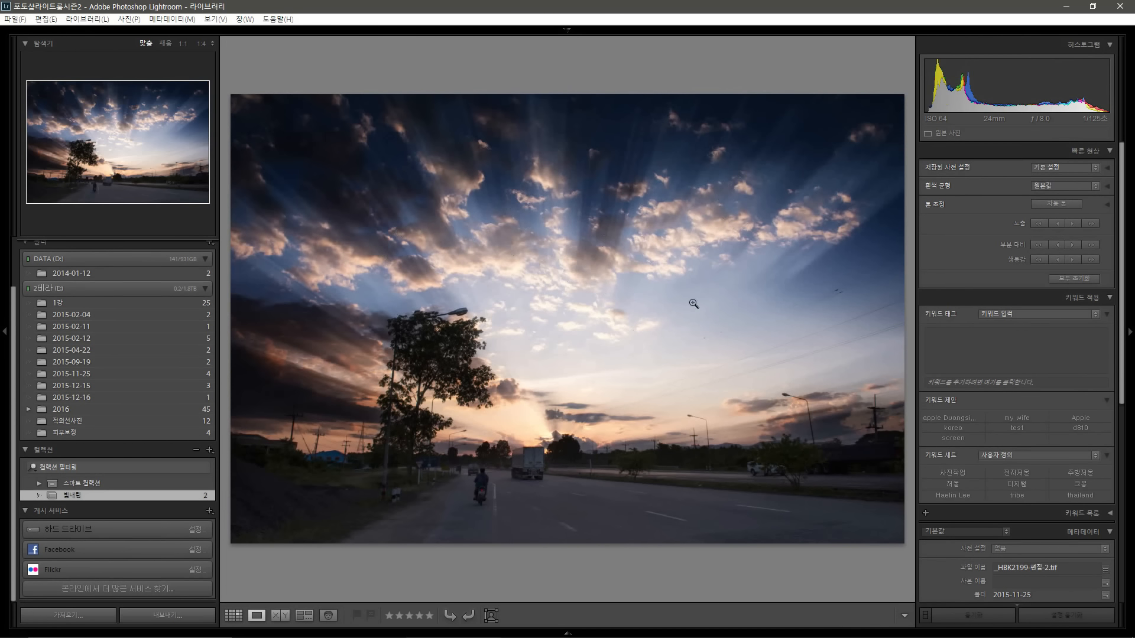
Step: Switch to Develop and set the Basic tones to highlights −51, shadows +58, whites +26 and blacks −26
key(d)
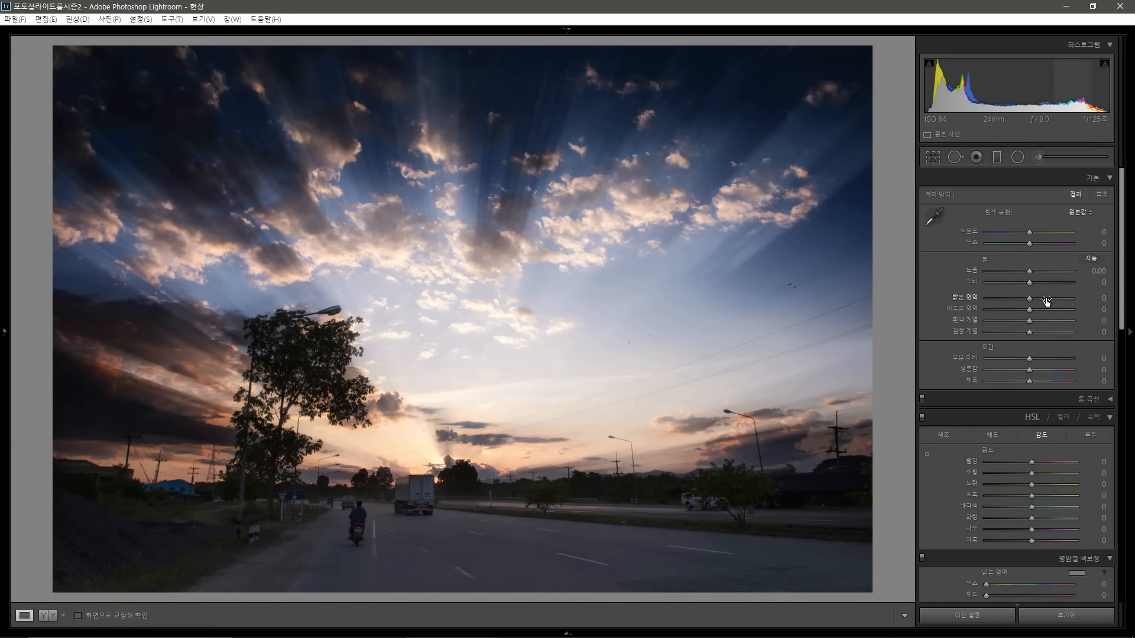
key(alt)
drag(1028, 325, 1005, 293)
Step: Pick the Adjustment Brush, reset its effects, set size 25, temperature 44 and tint 42
click(997, 158)
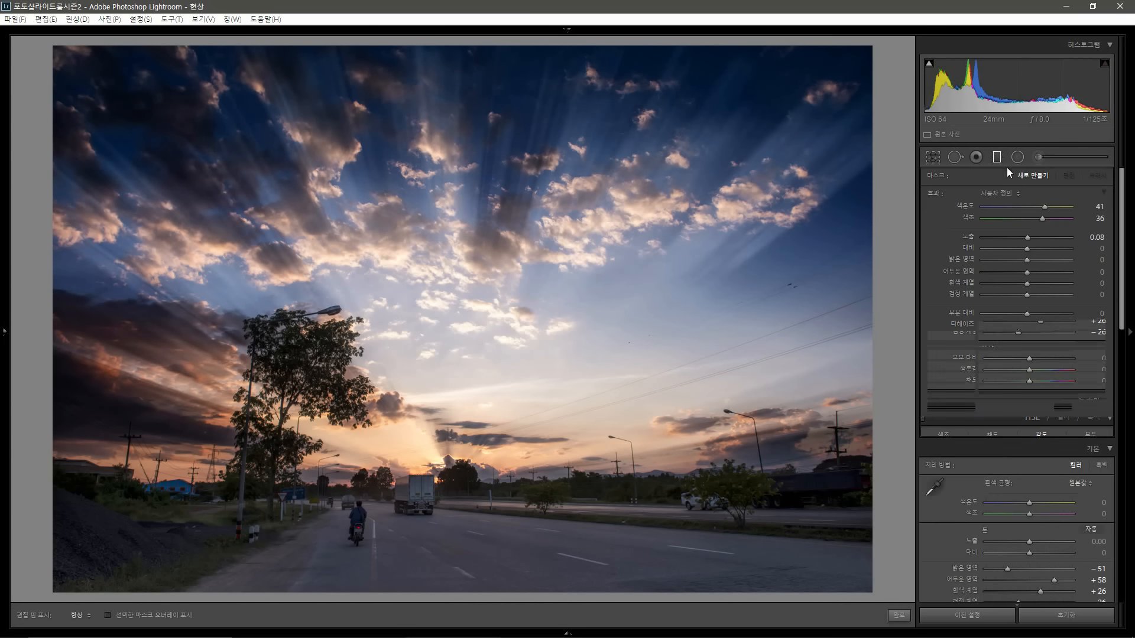
click(998, 158)
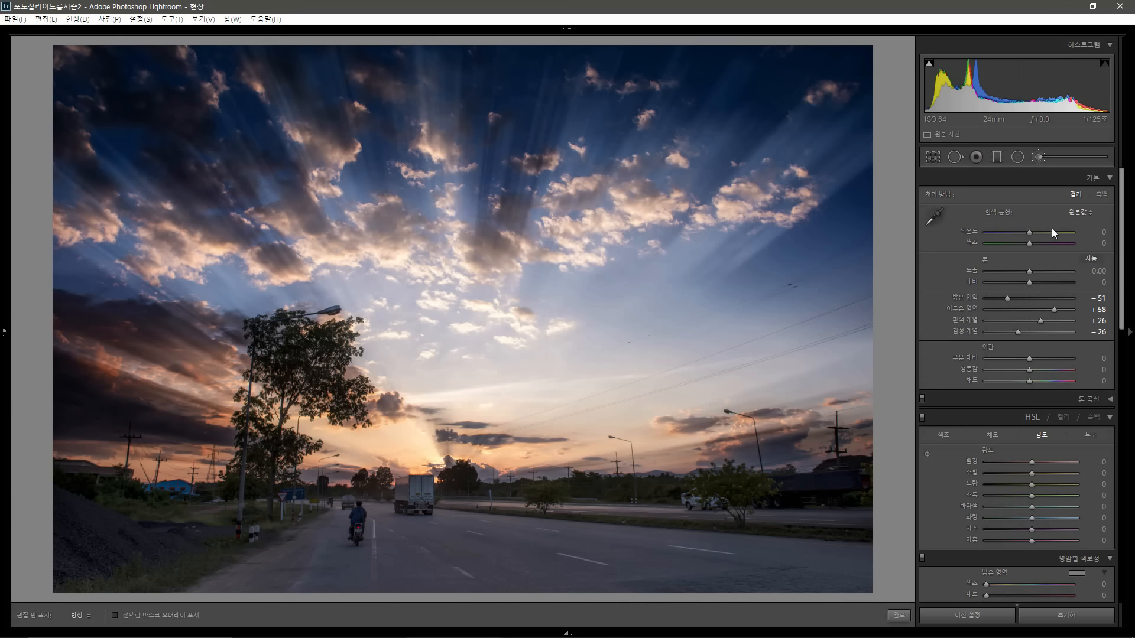
click(1038, 157)
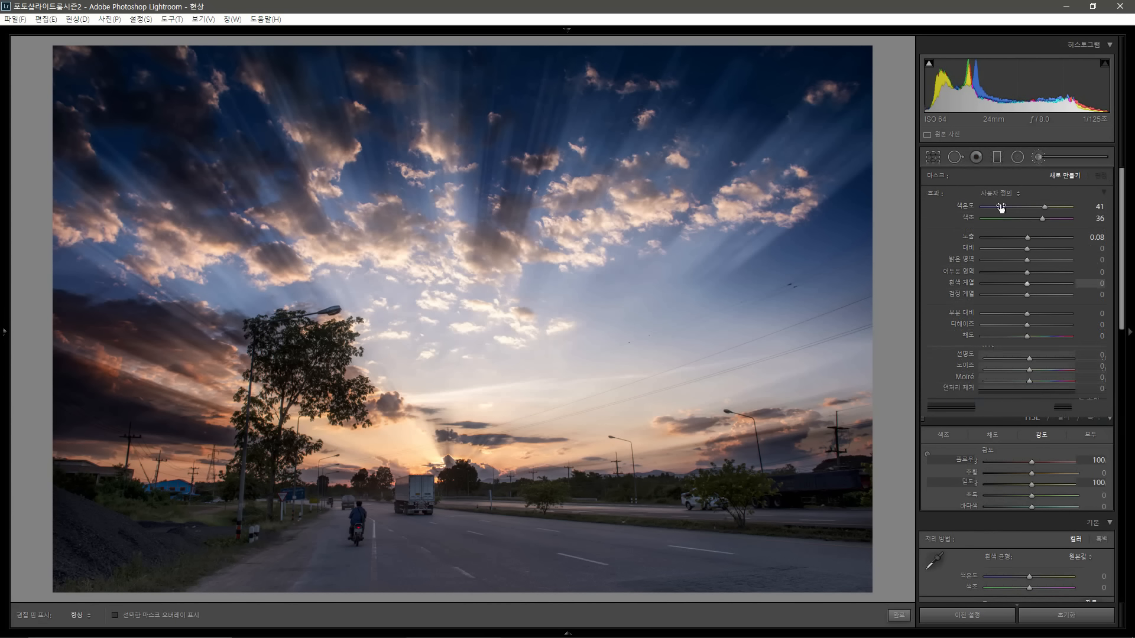
alt+click(945, 196)
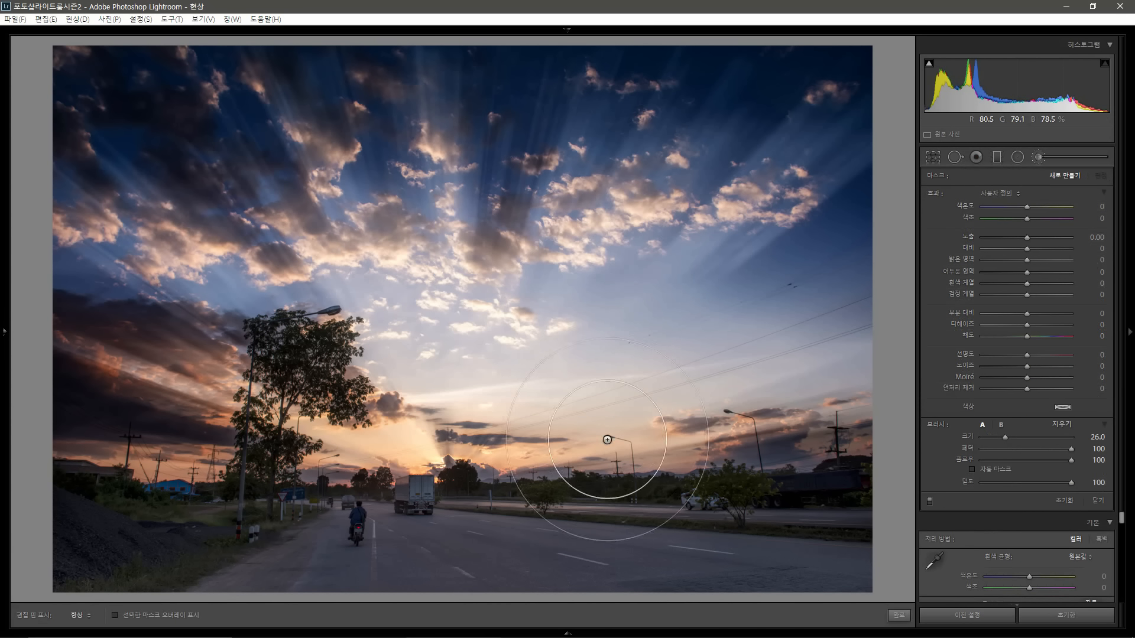
scroll(674, 486, down, 2)
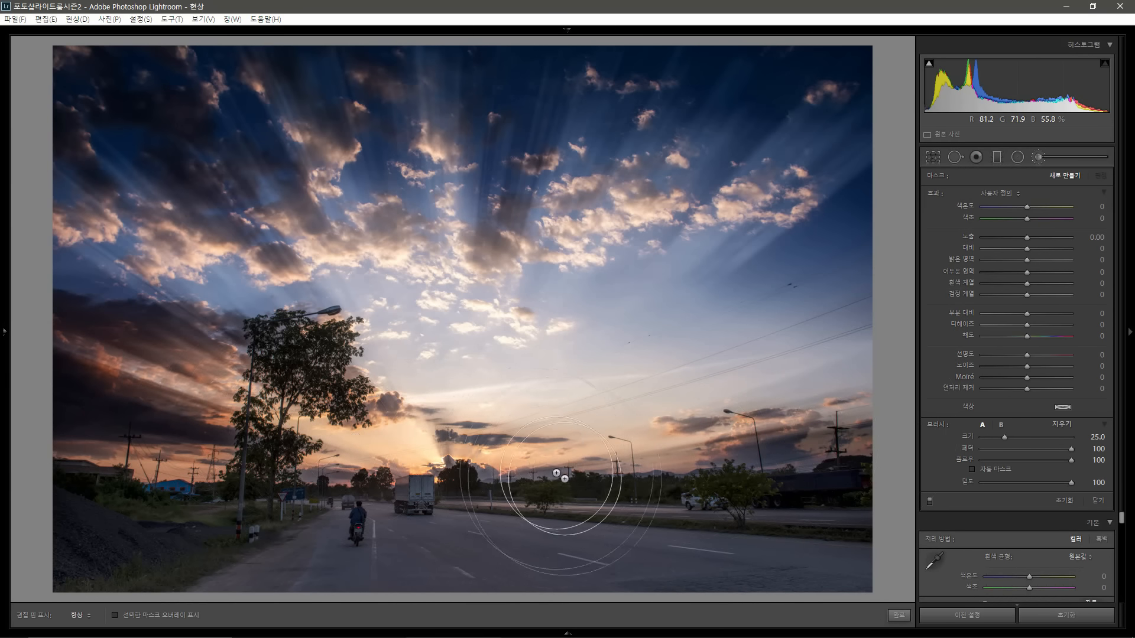
click(1043, 207)
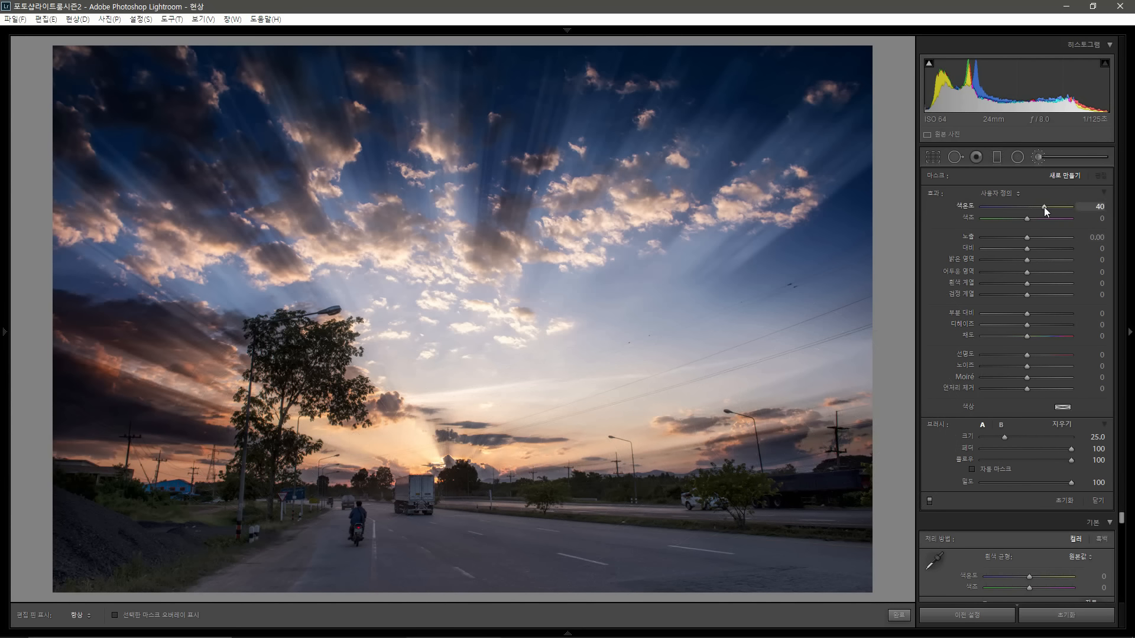
click(1045, 207)
drag(1041, 215, 1045, 217)
Step: Paint warm brush strokes along the horizon and sunset glow, raise the brush exposure to 0.40, and close the brush
mouse_move(843, 466)
mouse_down()
mouse_move(586, 443)
mouse_move(23, 429)
mouse_up()
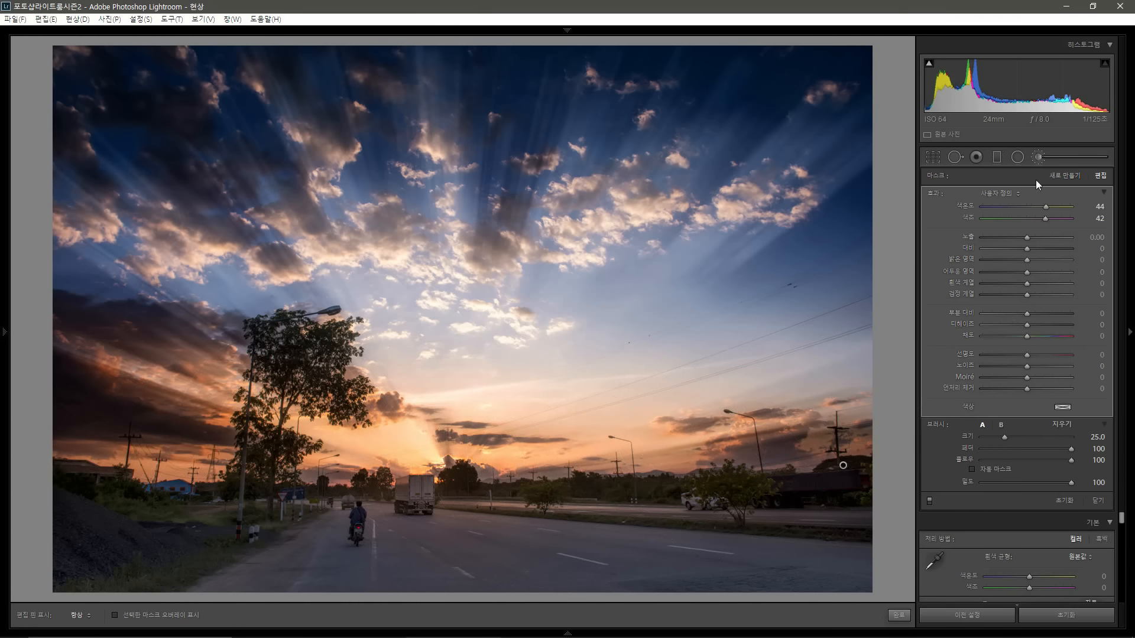
click(1038, 157)
click(1038, 157)
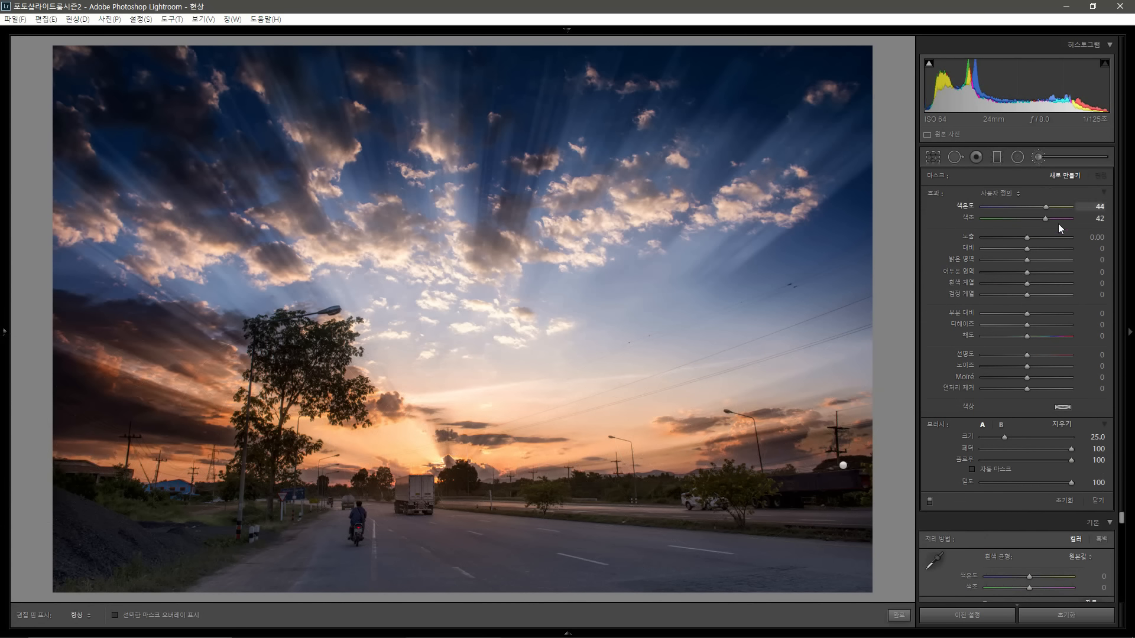
mouse_move(509, 468)
mouse_down()
mouse_move(354, 452)
mouse_move(566, 459)
mouse_move(651, 422)
mouse_up()
drag(1029, 239, 1034, 240)
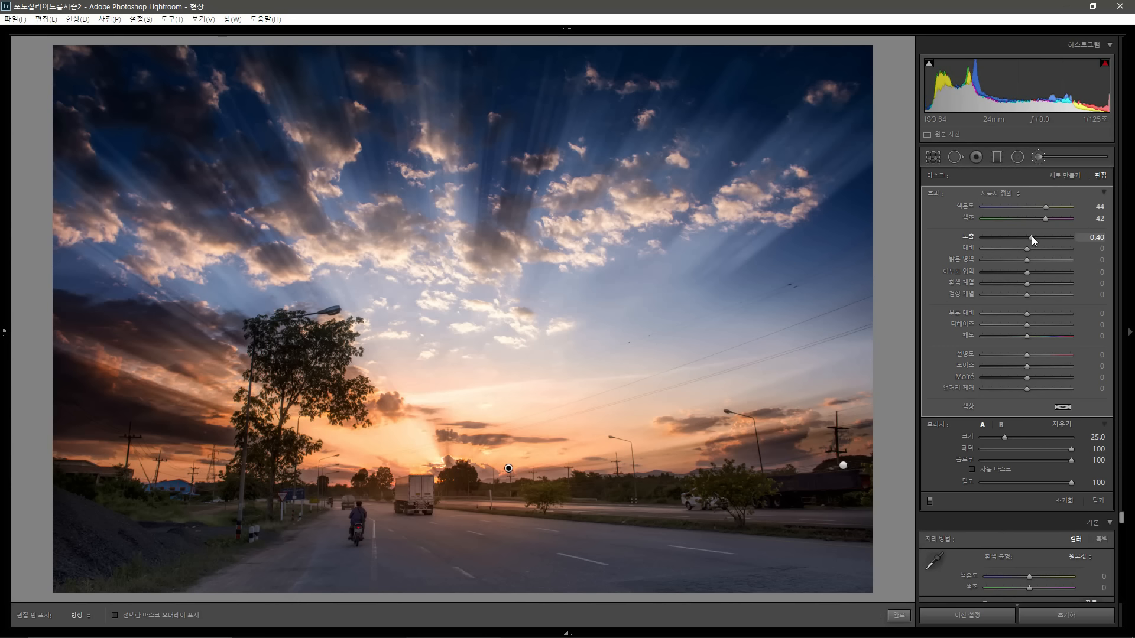
click(1038, 157)
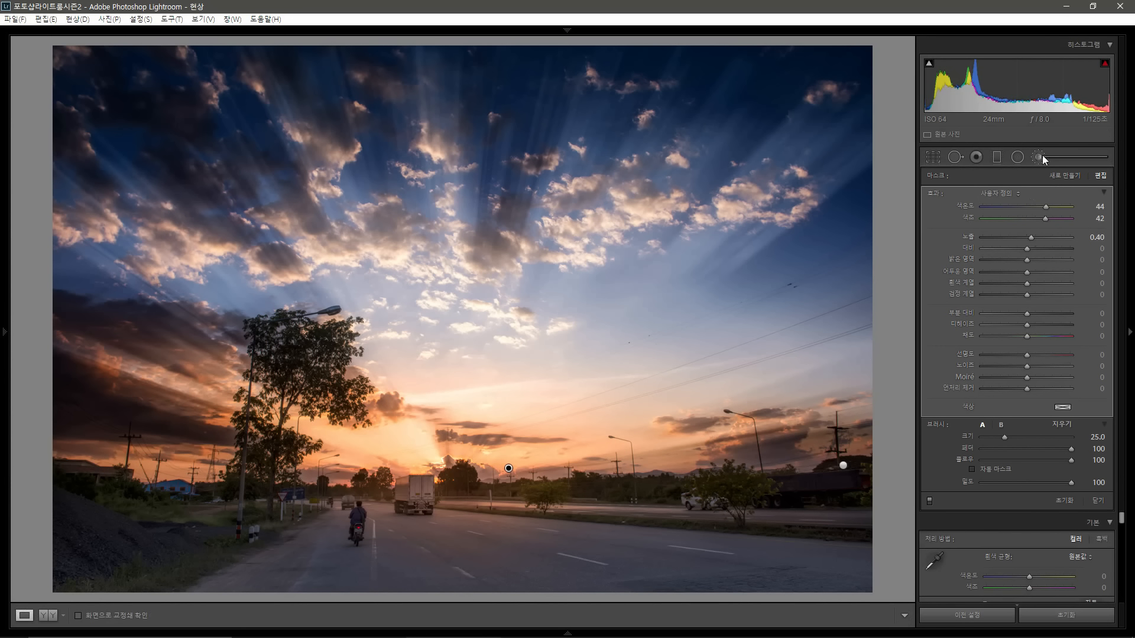
Step: Draw a graduated filter from mid-sky down to the horizon with exposure −0.29, shadows 30, temperature −10 and tint 18
click(999, 156)
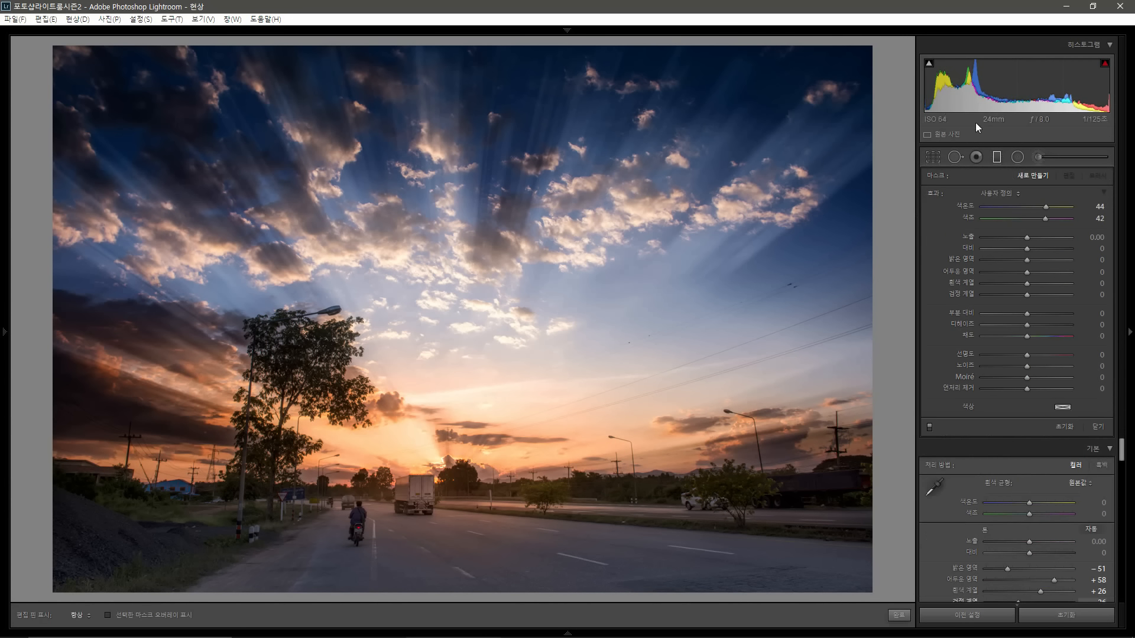
alt+click(931, 190)
drag(536, 305, 551, 435)
drag(1026, 239, 1029, 239)
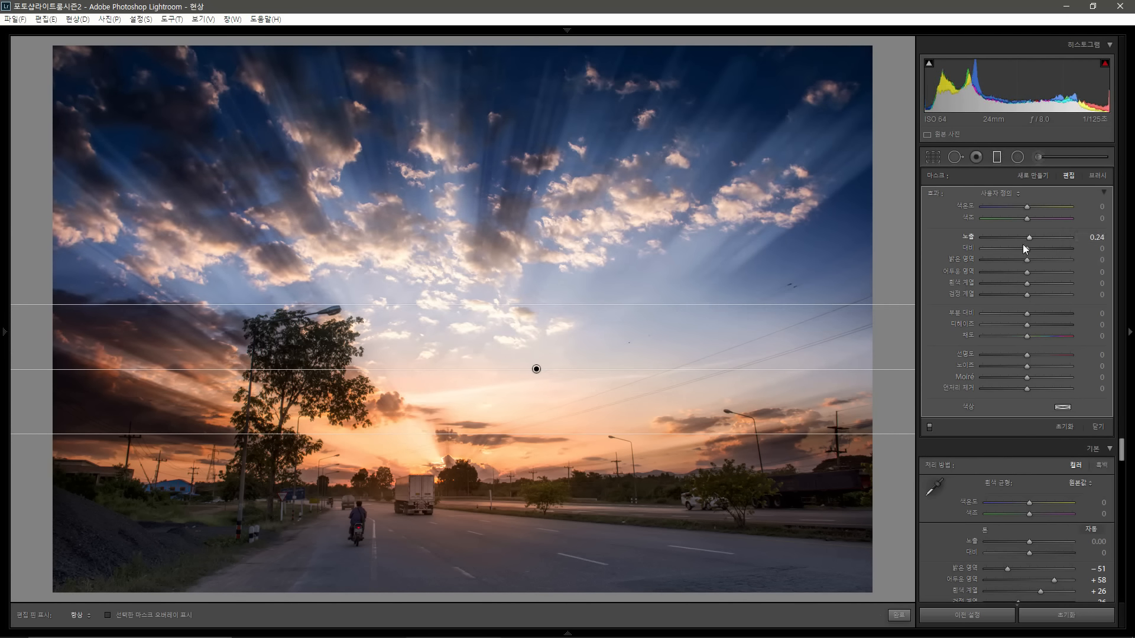
click(1022, 239)
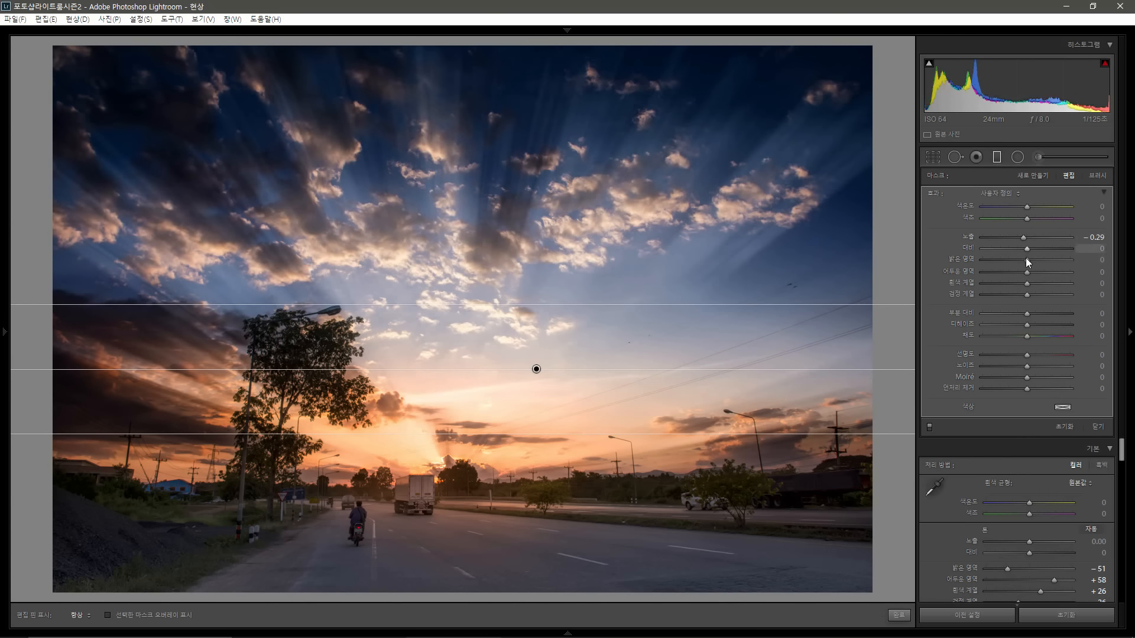
drag(1029, 274, 1040, 279)
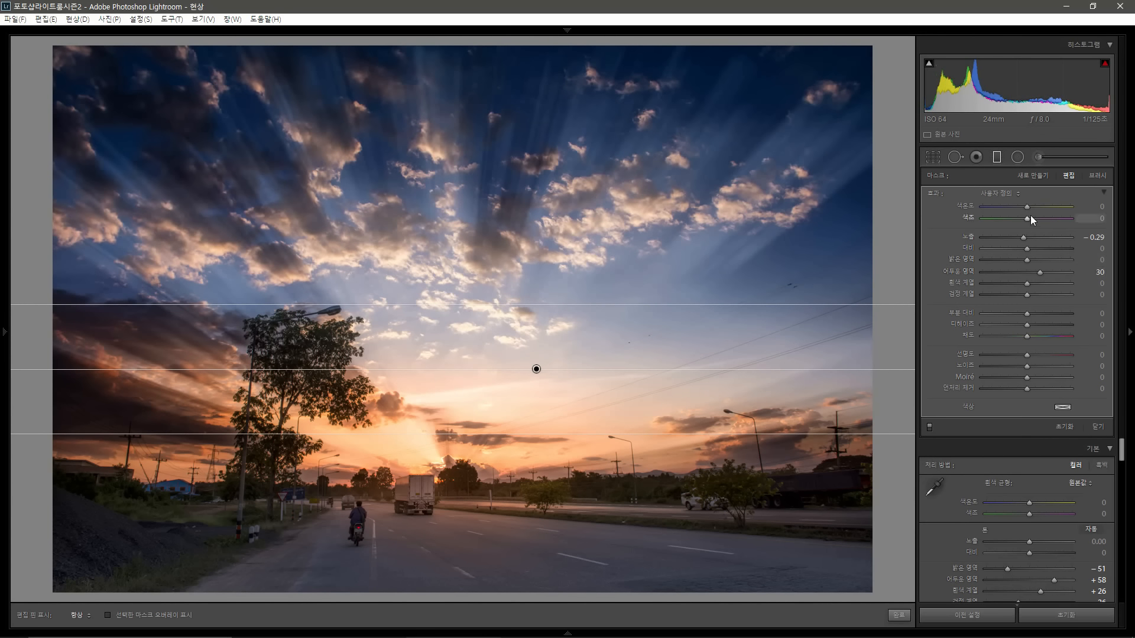
drag(1030, 208, 1035, 221)
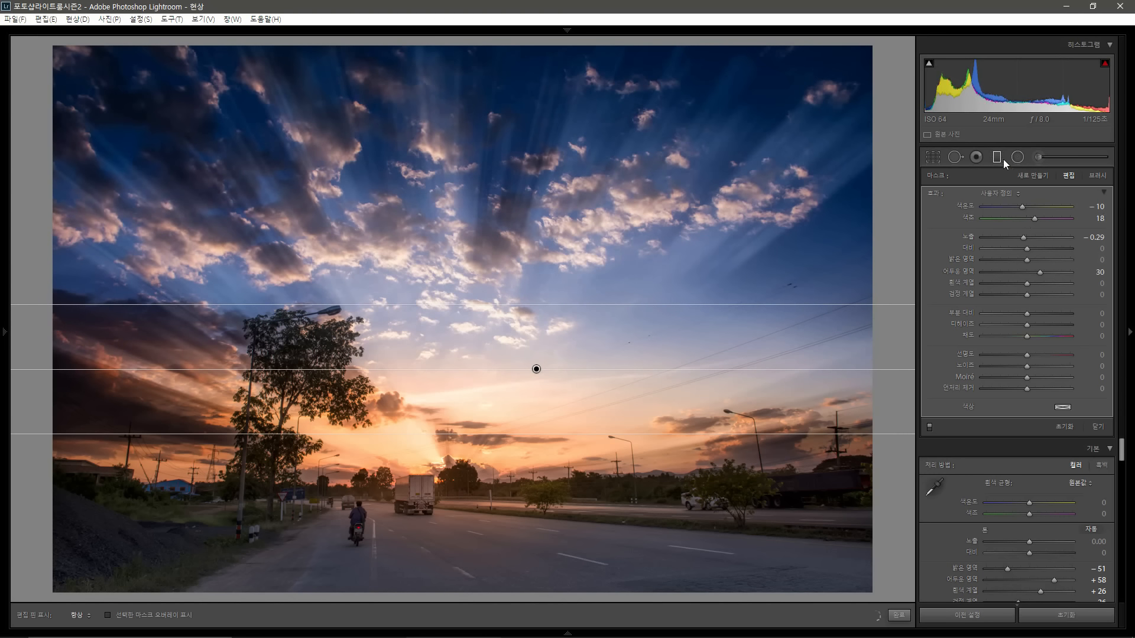
Step: Draw a second graduated filter from the top of the sky downward and cool it to temperature −22, tint −26
click(1000, 159)
click(999, 158)
drag(494, 113, 493, 308)
click(1026, 208)
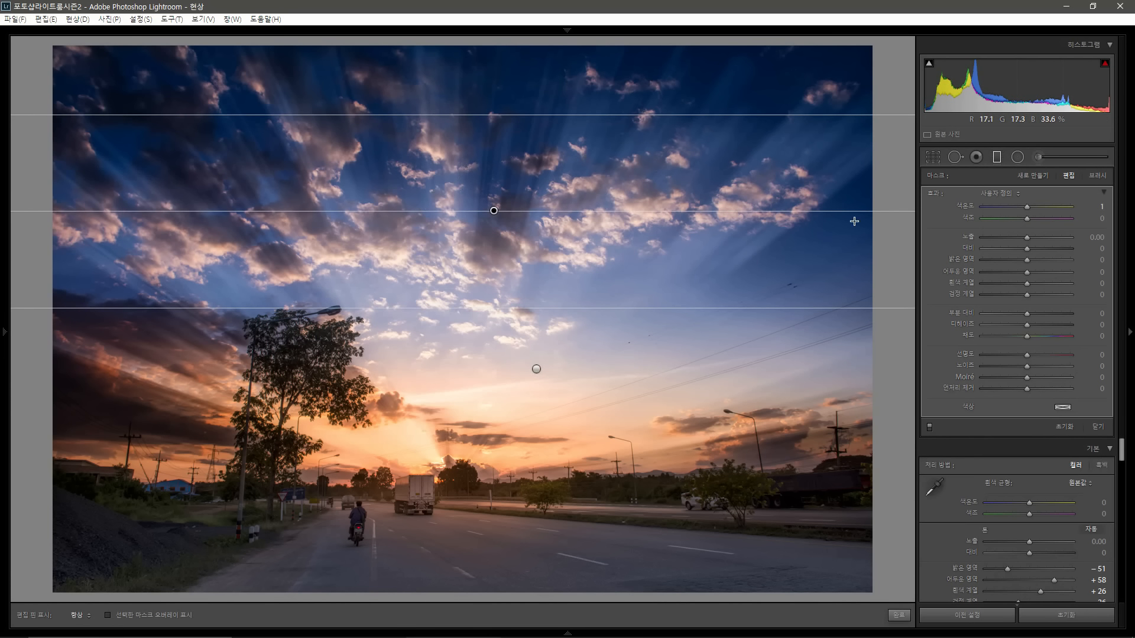
double_click(1023, 208)
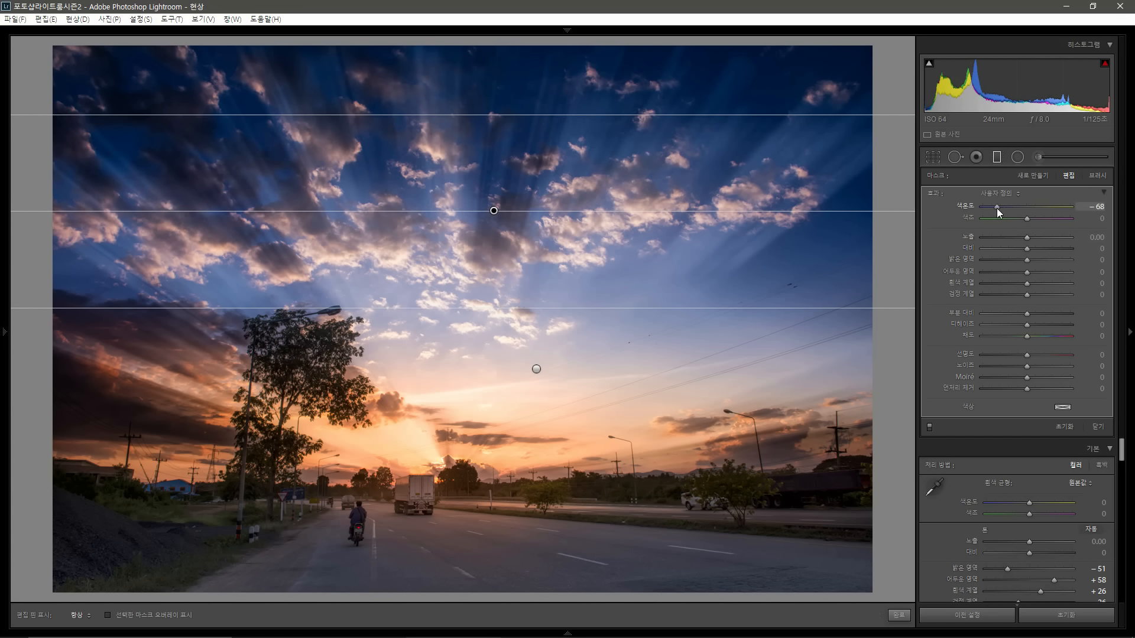
click(996, 208)
mouse_move(1005, 208)
mouse_down()
mouse_move(1021, 207)
mouse_move(1018, 221)
mouse_up()
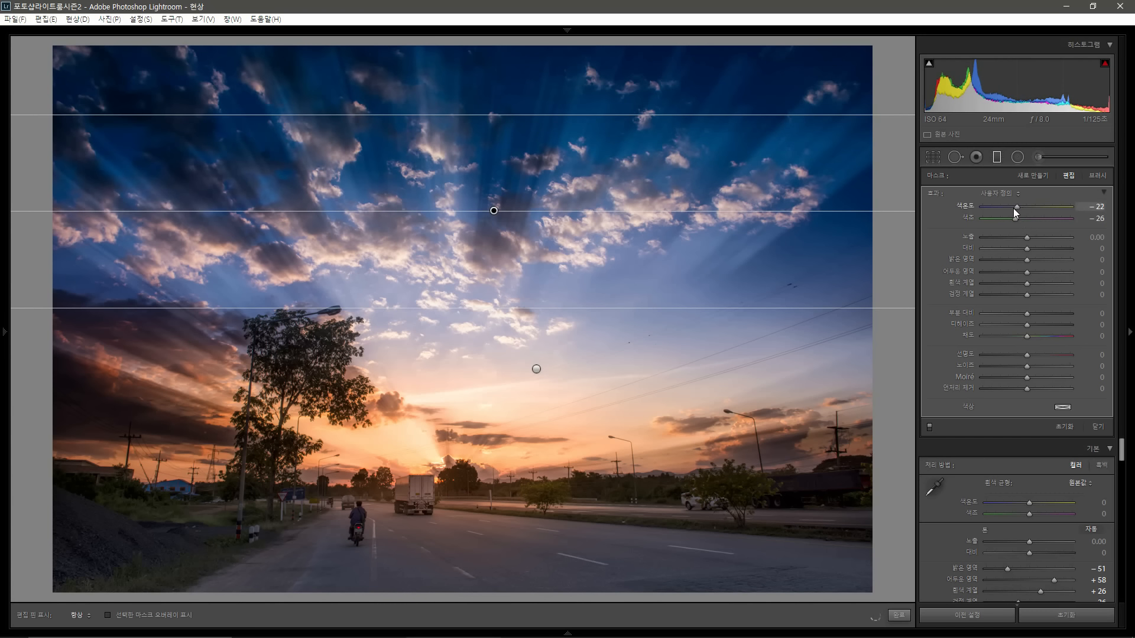
Step: Refine the sky filter to temperature −6, tint −38 and saturation 1, then close the filter tool
click(1012, 208)
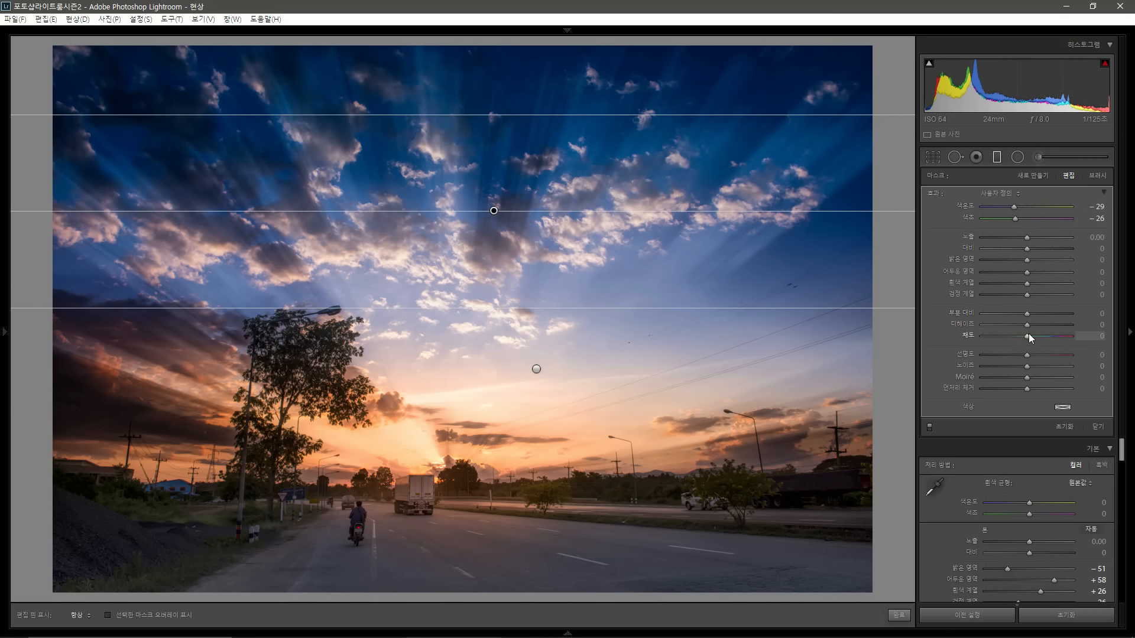
mouse_move(1028, 335)
mouse_down()
mouse_move(1000, 333)
mouse_move(1026, 338)
mouse_up()
drag(1012, 208, 1020, 209)
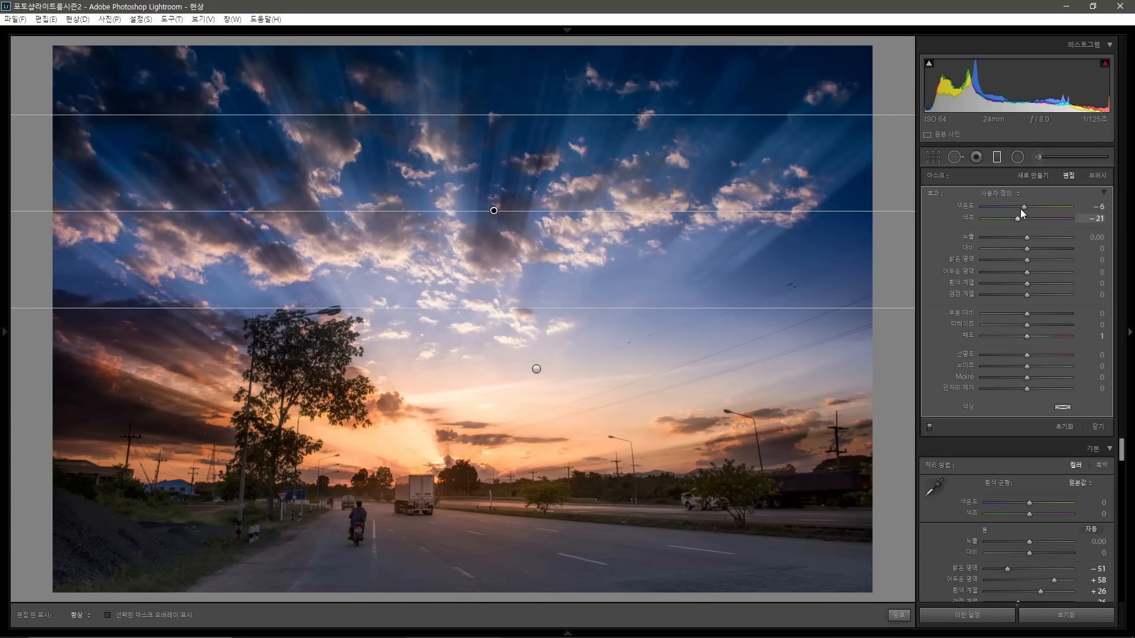
drag(1017, 218, 1015, 218)
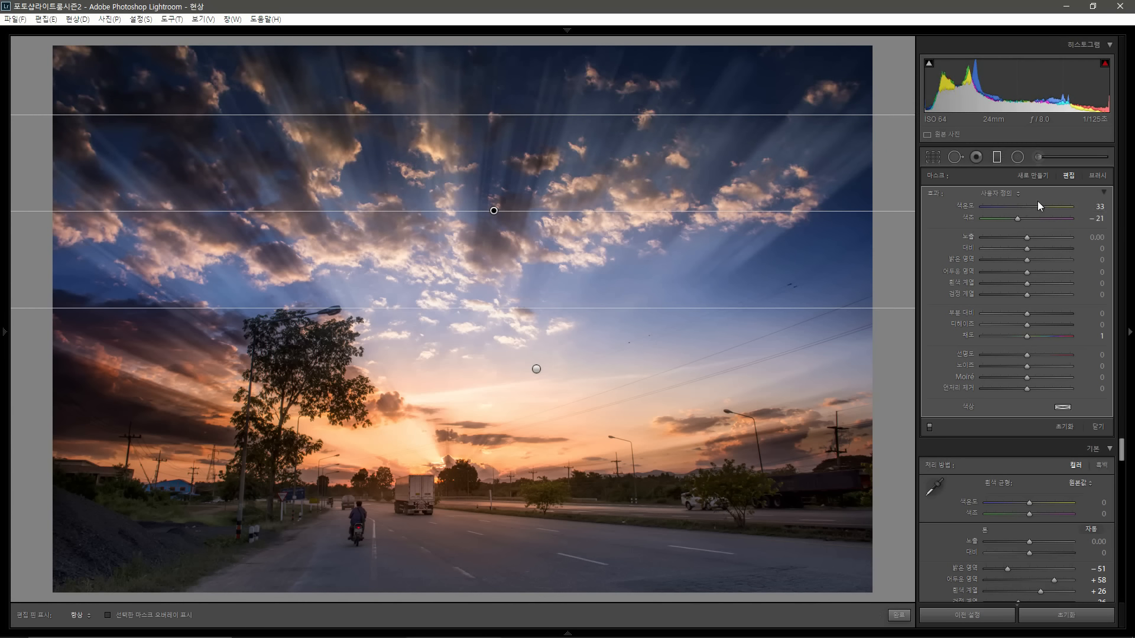
drag(1039, 207, 1030, 207)
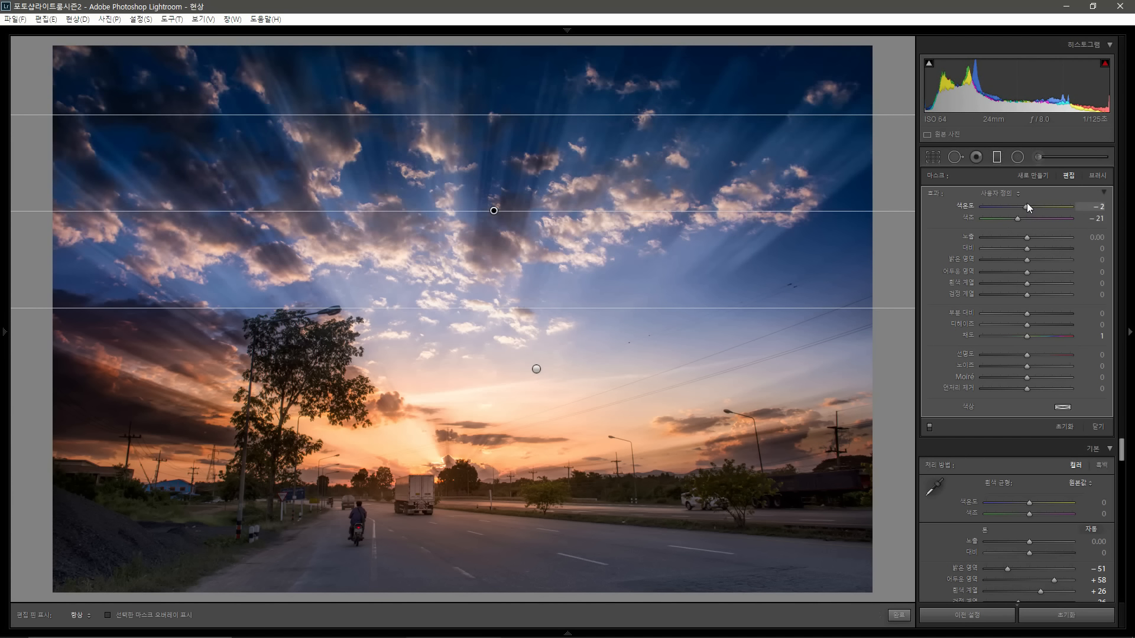
drag(1026, 207, 1023, 208)
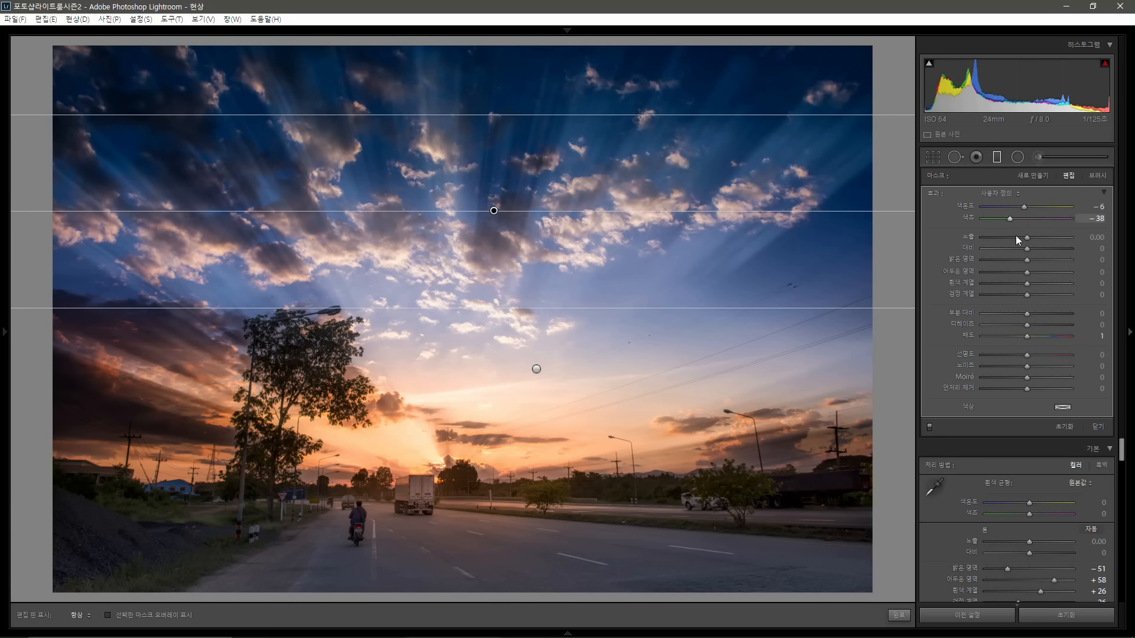
click(1000, 157)
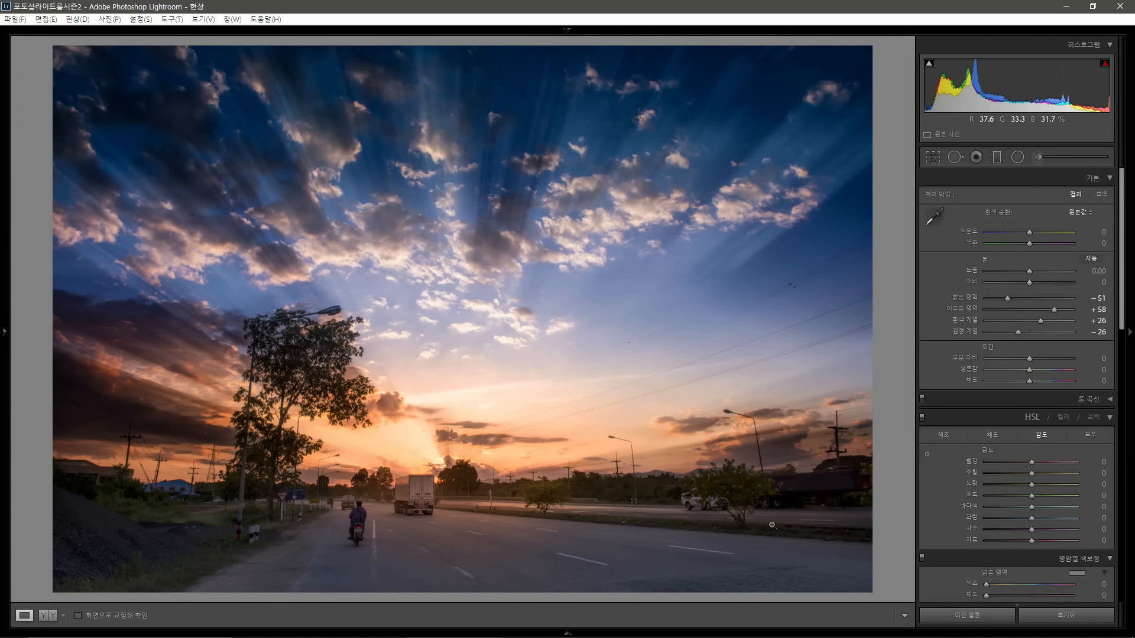
Step: Draw a graduated filter up from the bottom over the foreground road, set exposure −0.51 and temperature −21, and close the filter tool
click(997, 157)
mouse_move(540, 559)
mouse_down()
mouse_move(539, 524)
mouse_move(538, 550)
mouse_up()
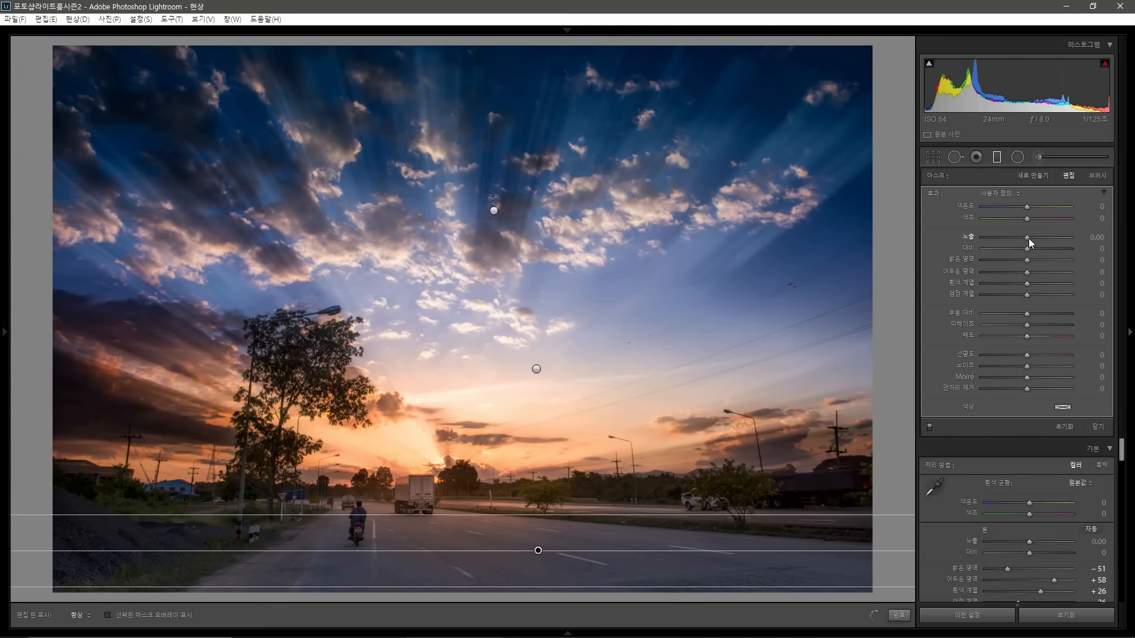
drag(1027, 237, 1023, 235)
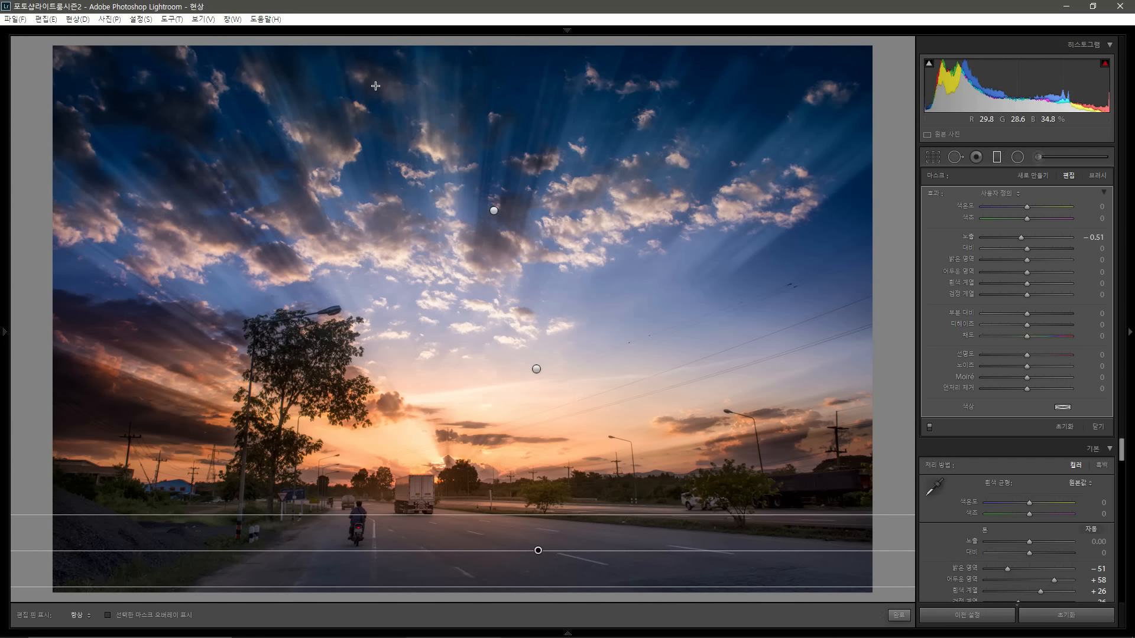
click(1023, 204)
drag(1019, 204, 1017, 205)
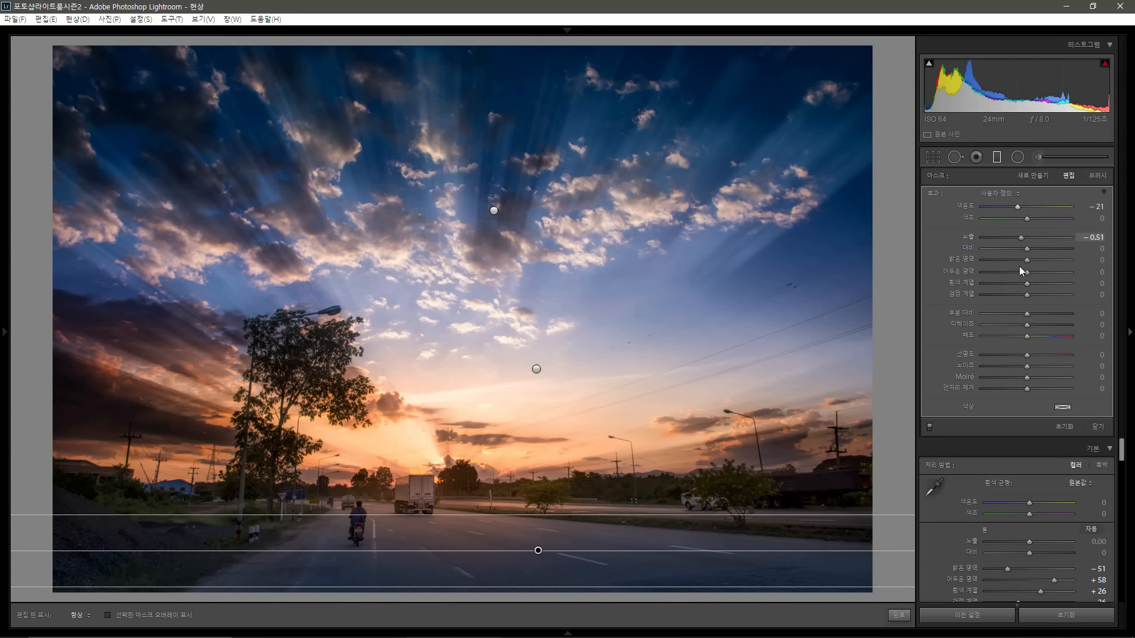
click(996, 158)
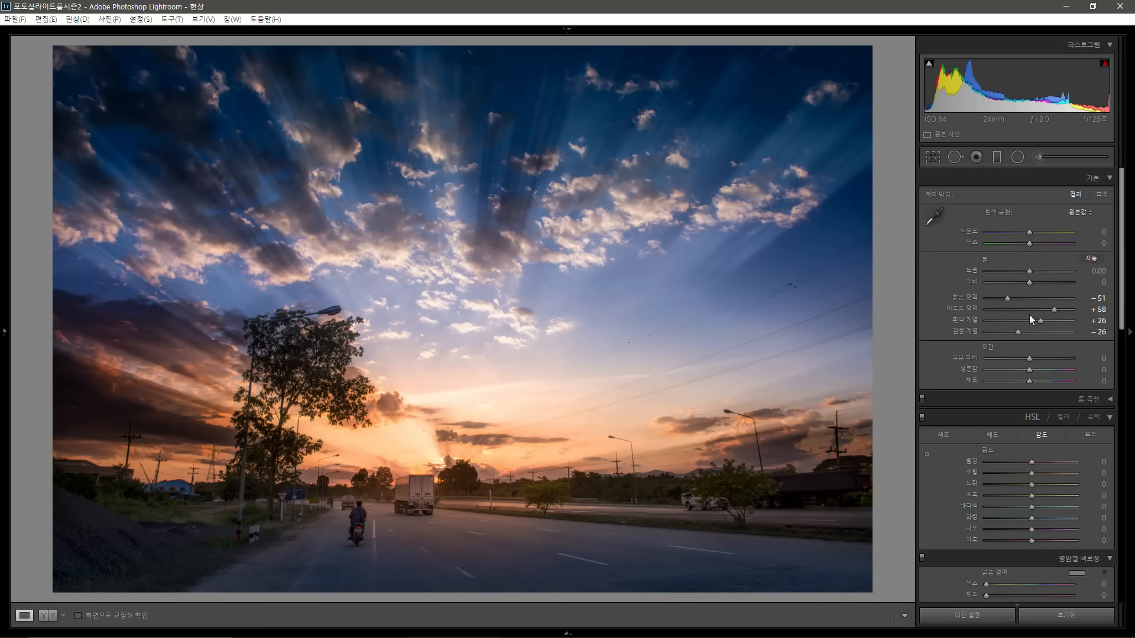
Step: Set the post-crop vignette amount to −11
scroll(1056, 388, down, 10)
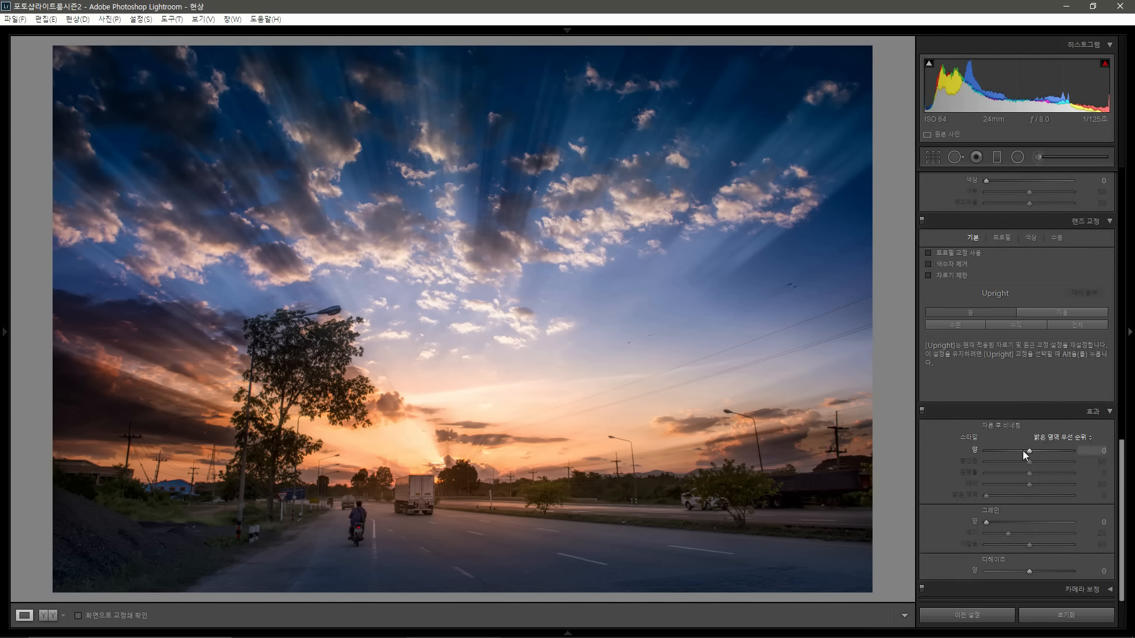
drag(1028, 452, 1024, 449)
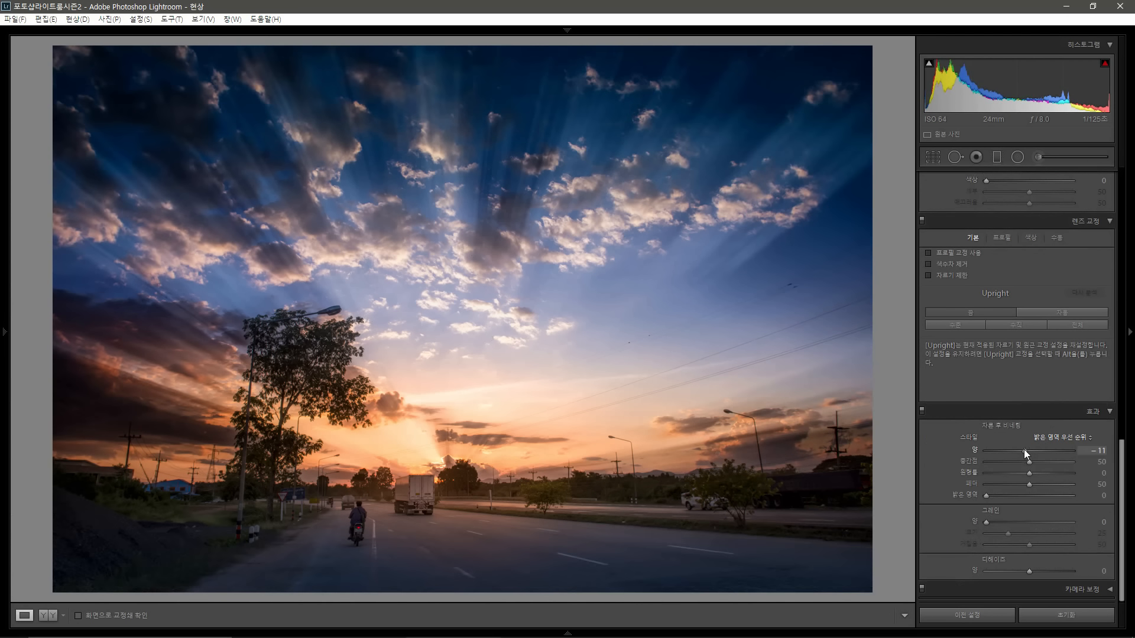
scroll(1081, 389, up, 6)
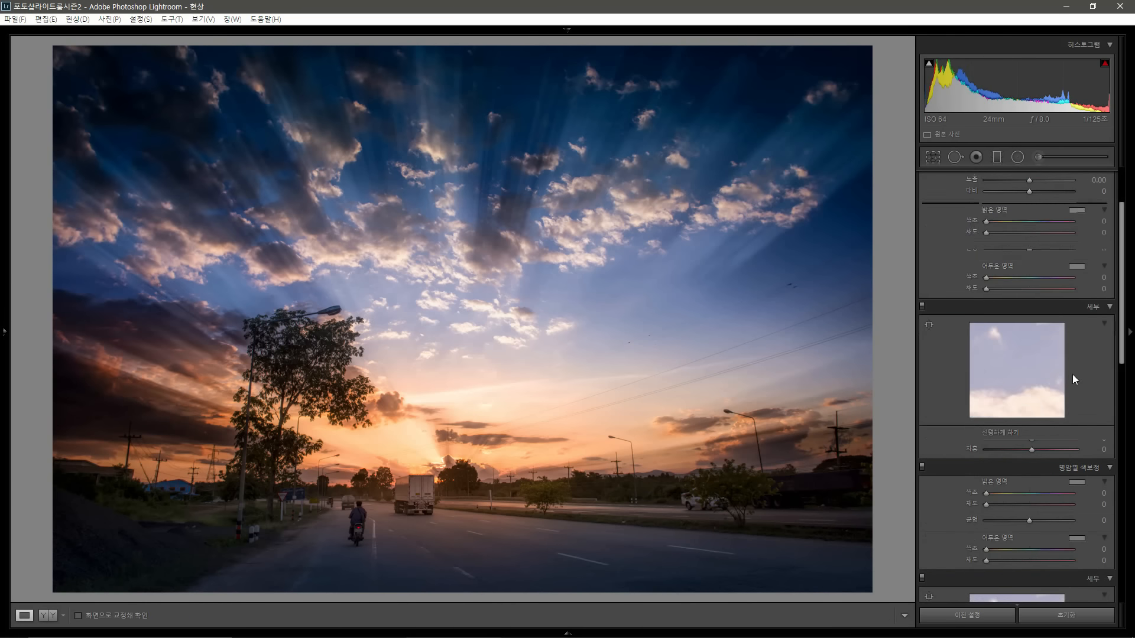
Step: Compare the edited sunset photo side by side with the original in Compare view
click(1037, 157)
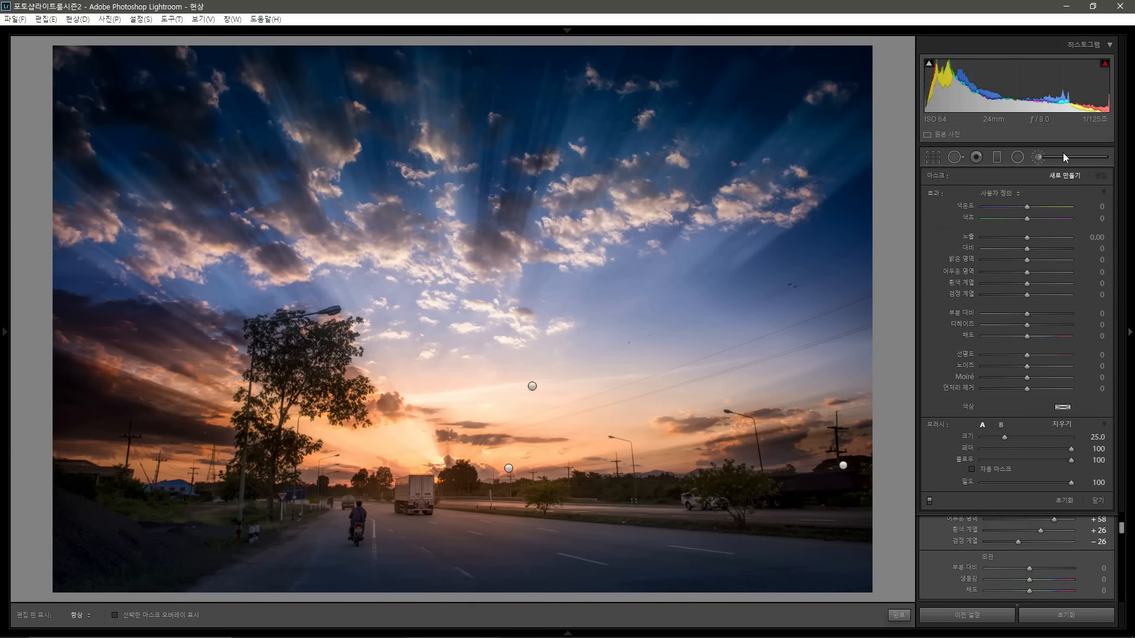
click(1038, 156)
key(g)
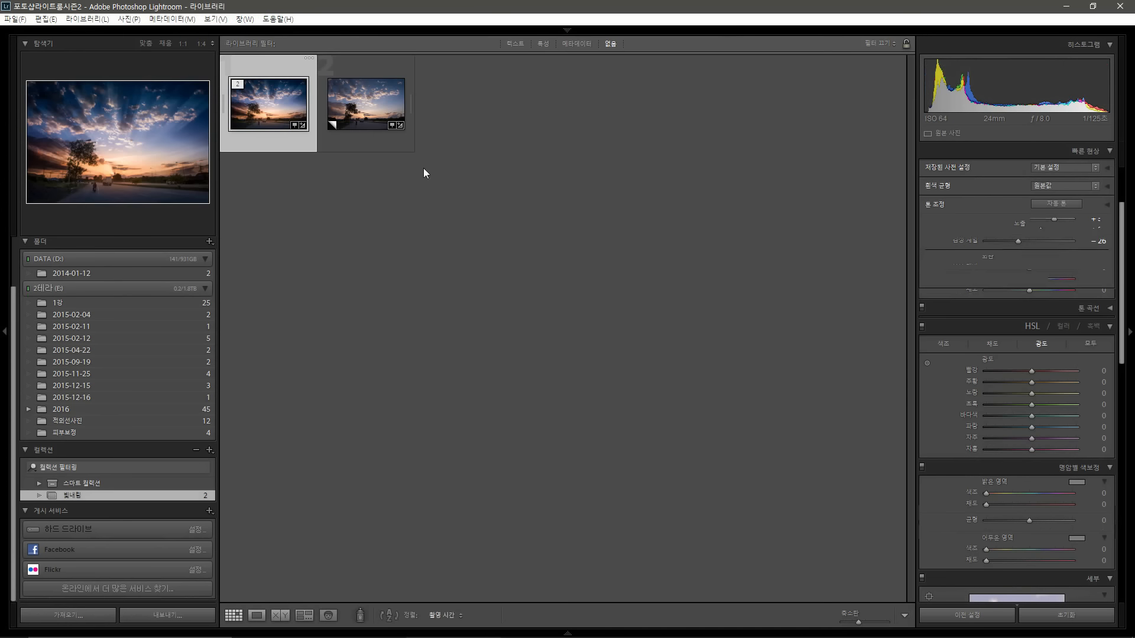
click(280, 616)
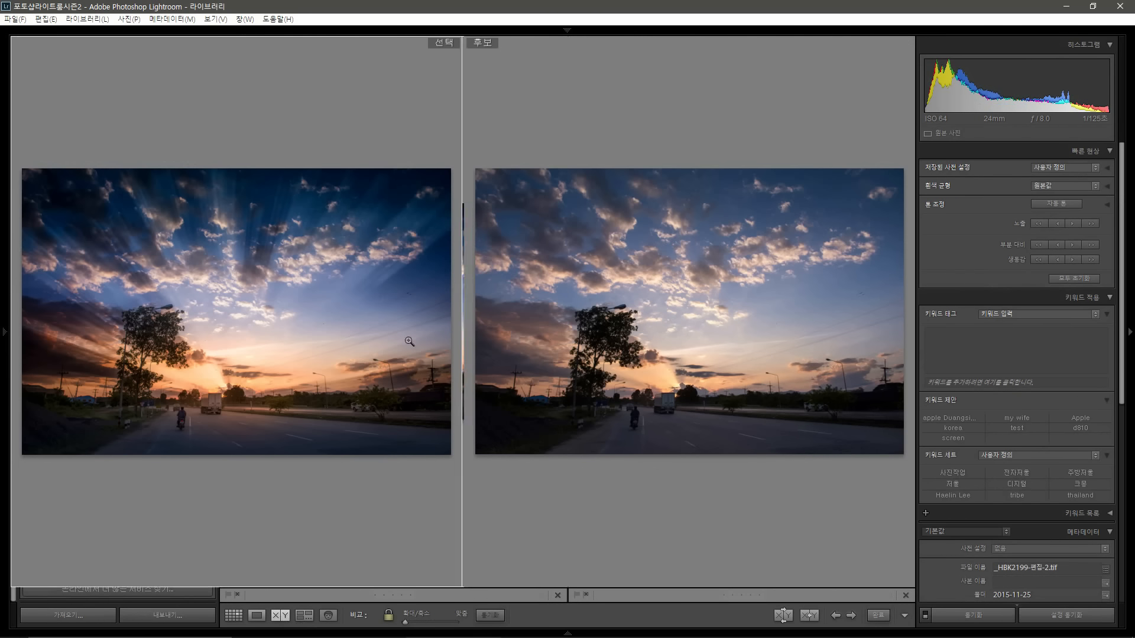
key(Tab)
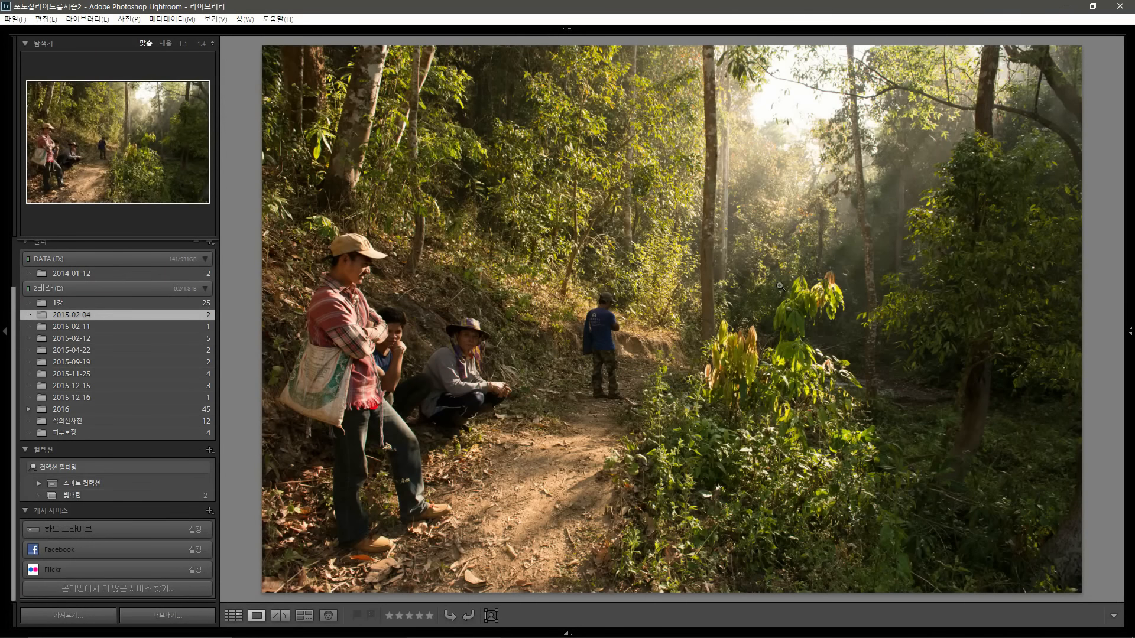
Step: Flip between the original and light-ray versions of the forest photo to compare them, returning to the grid
key(Right)
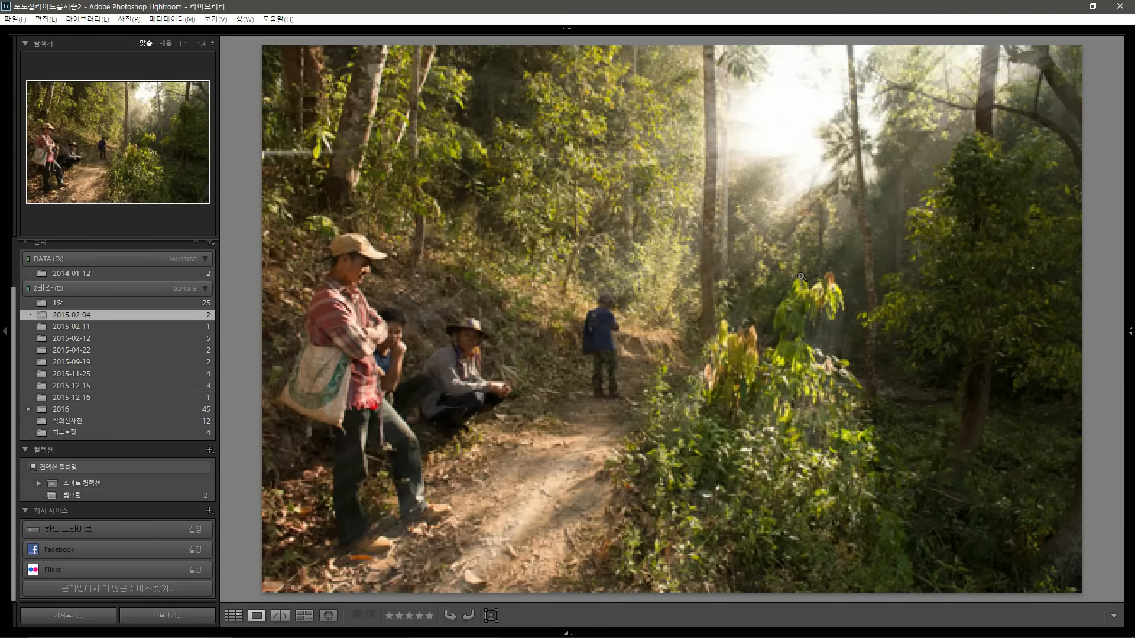
key(Left)
key(Right)
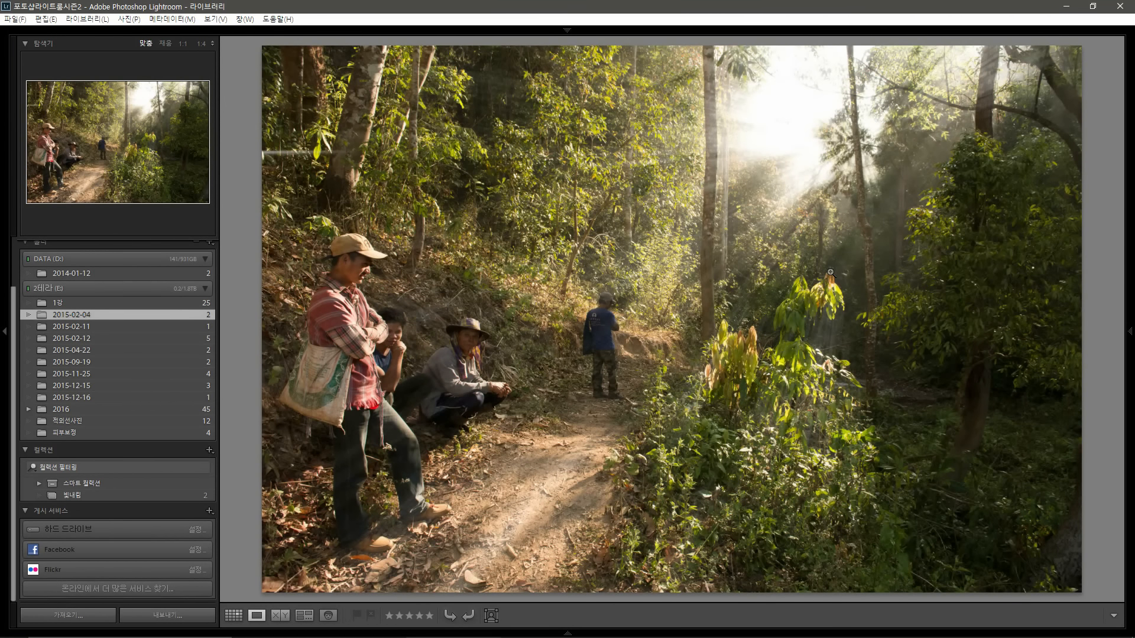
key(Left)
key(Right)
key(g)
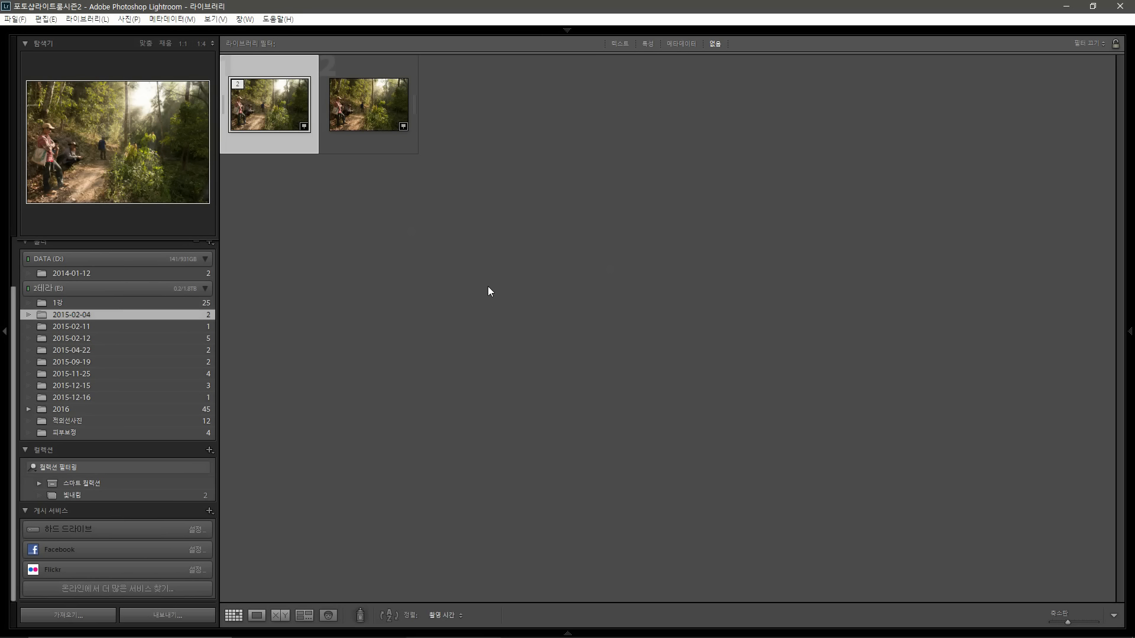
click(743, 201)
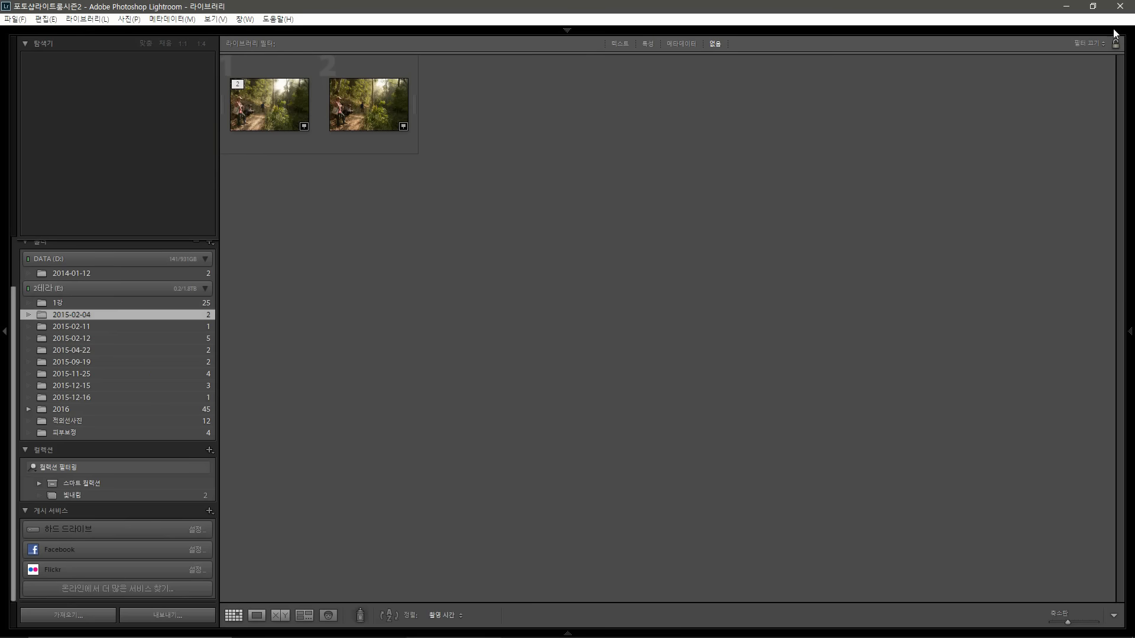